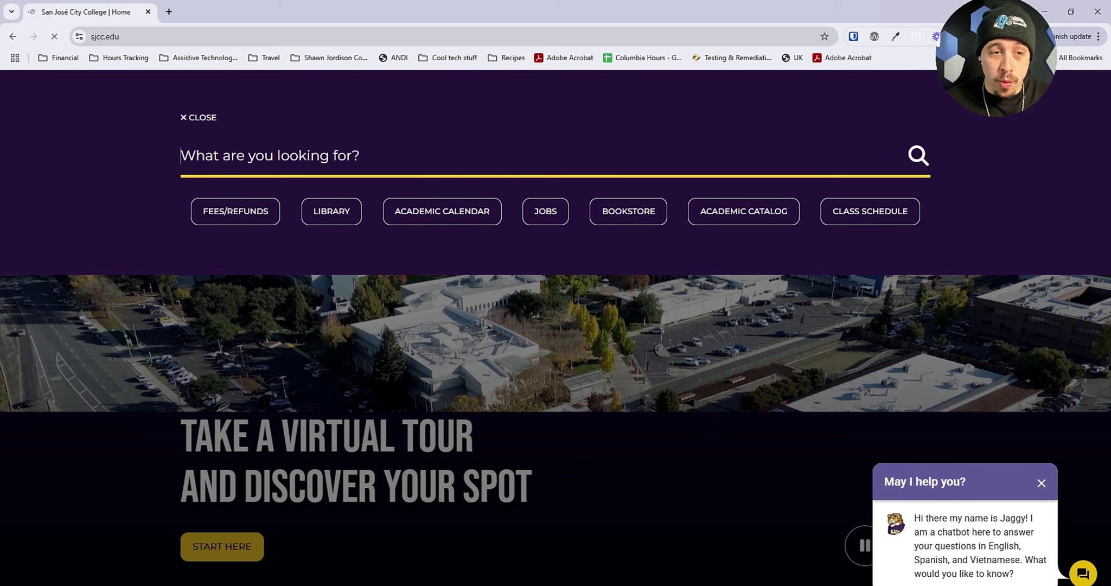
- Search the San José City College website for ".doc" files and for "pdf" files
type(".pdf")
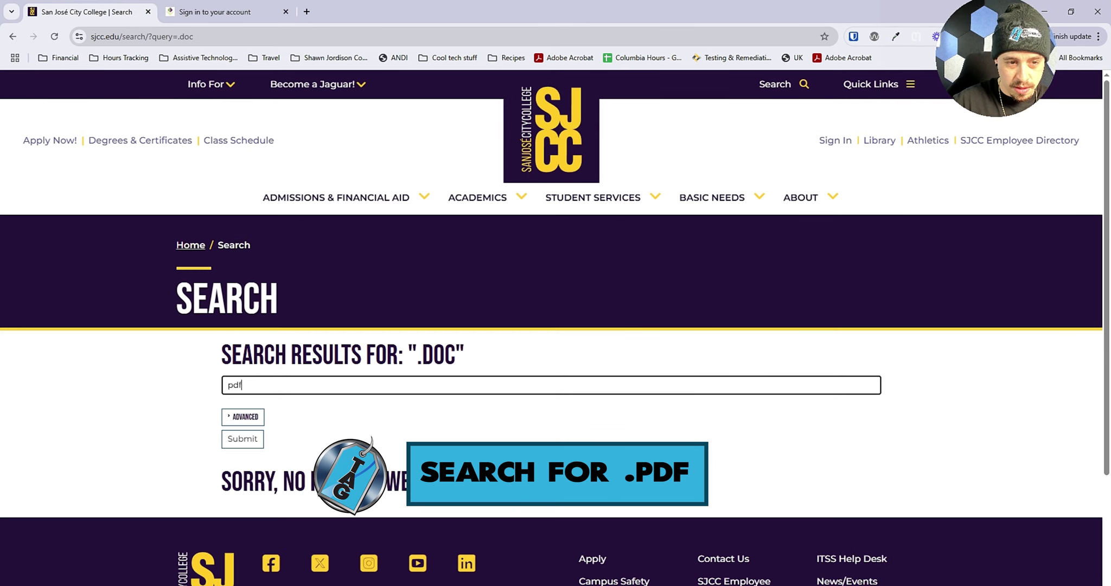
type("pdf")
key("Return")
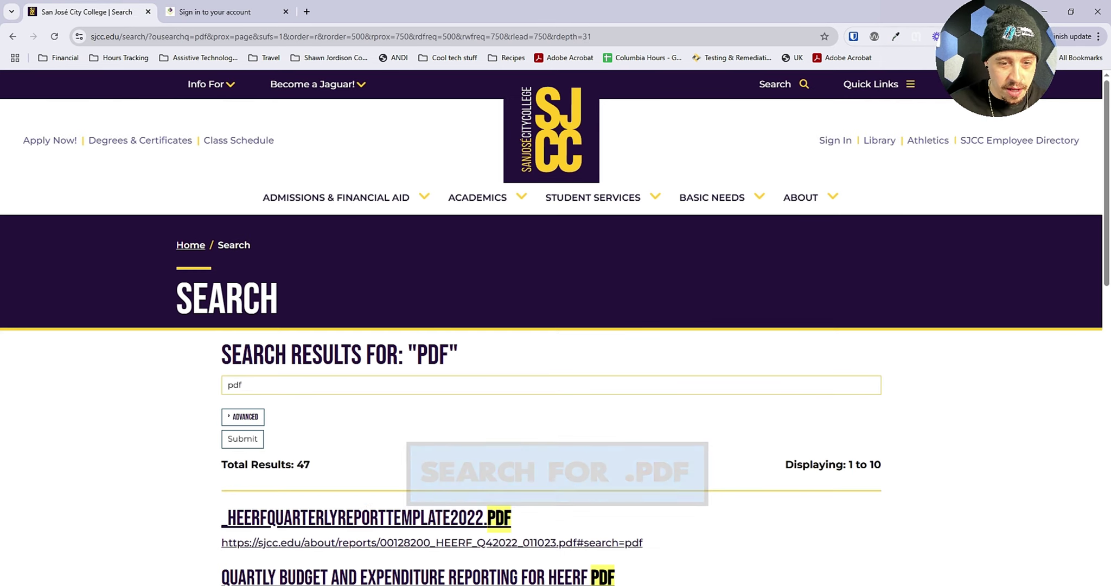
- Open the Classified Senate roles PDF from the search results and download a copy
scroll(551, 380, "down", 3)
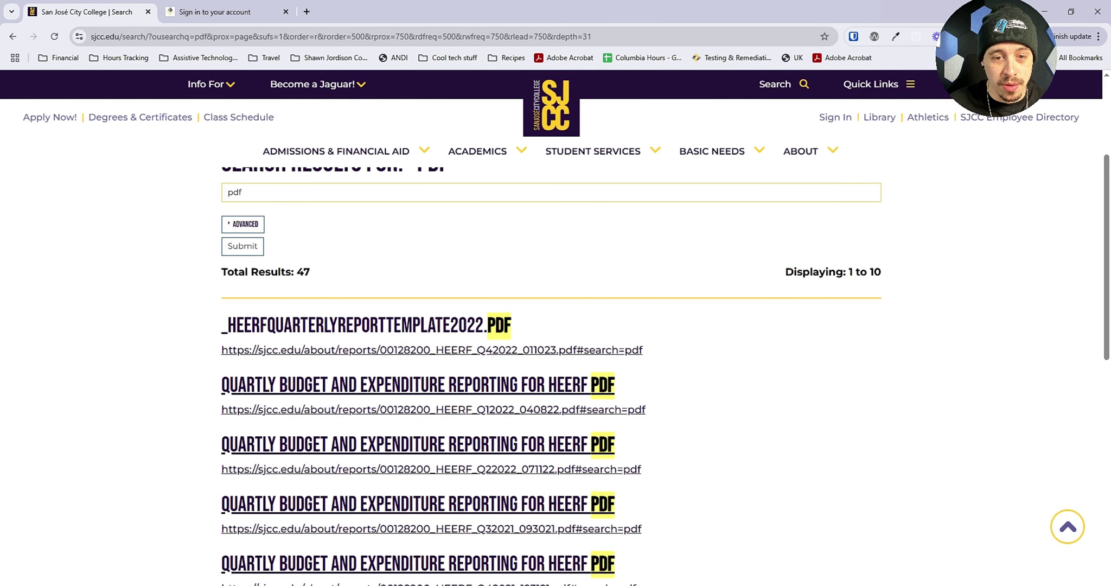
scroll(552, 380, "down", 3)
left_click(336, 489)
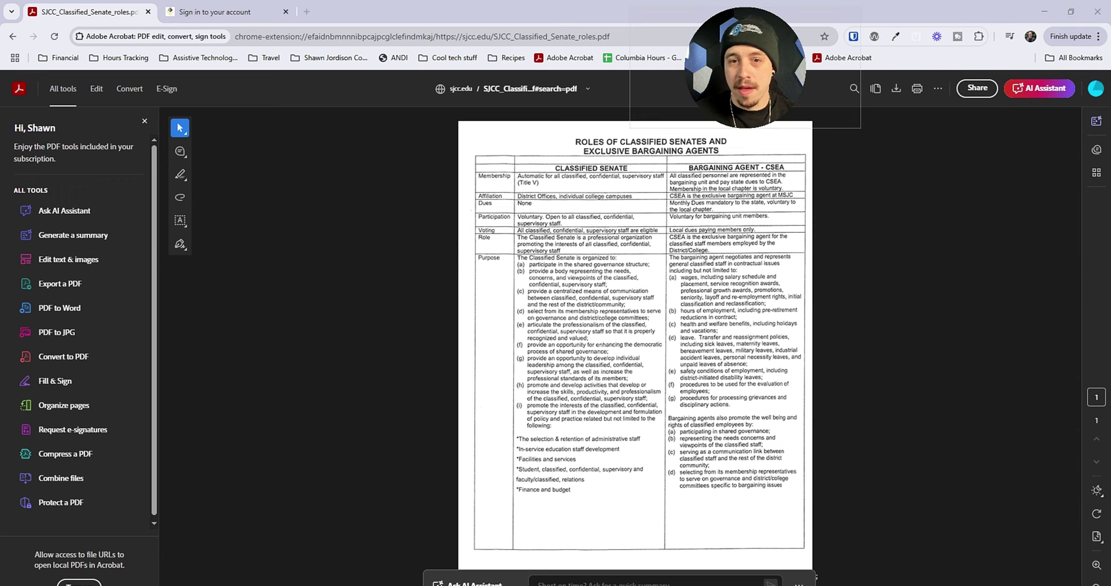
left_click(896, 88)
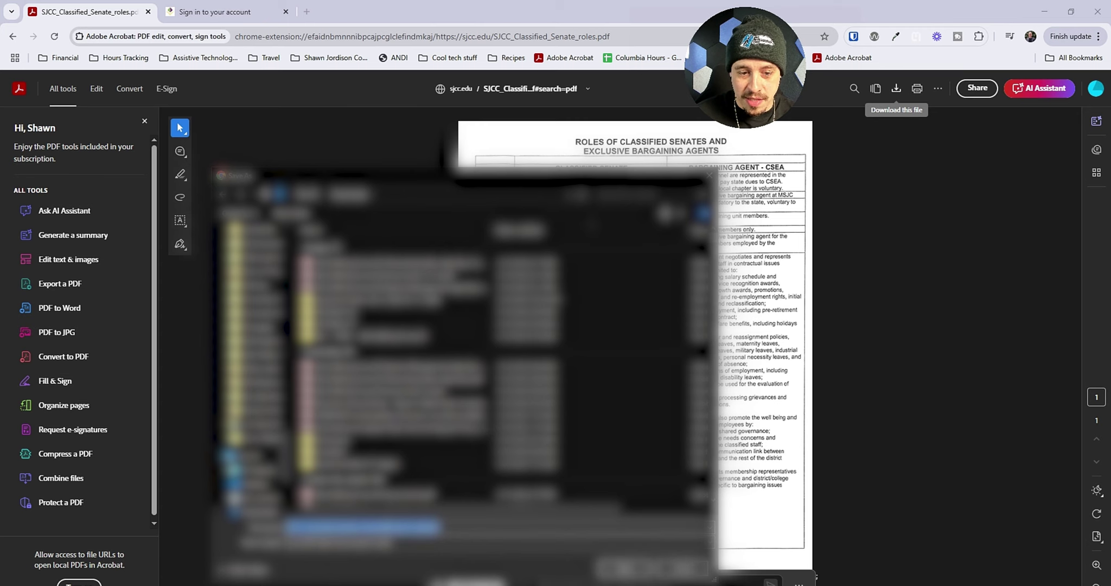
key("Return")
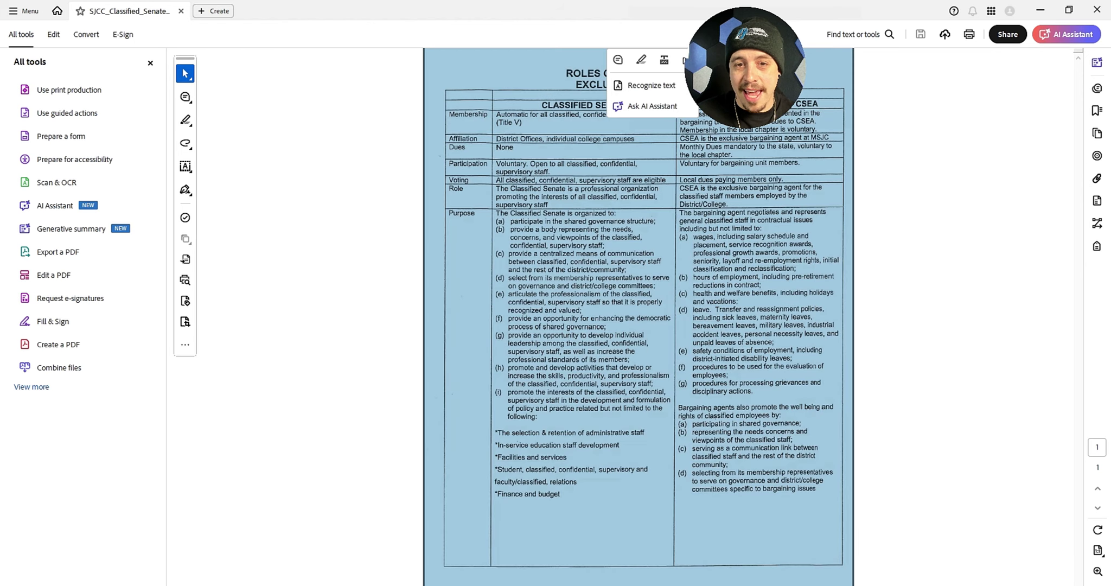
- Show the document's accessibility tags and recognize the text of the scanned page in English (US)
left_click(638, 304)
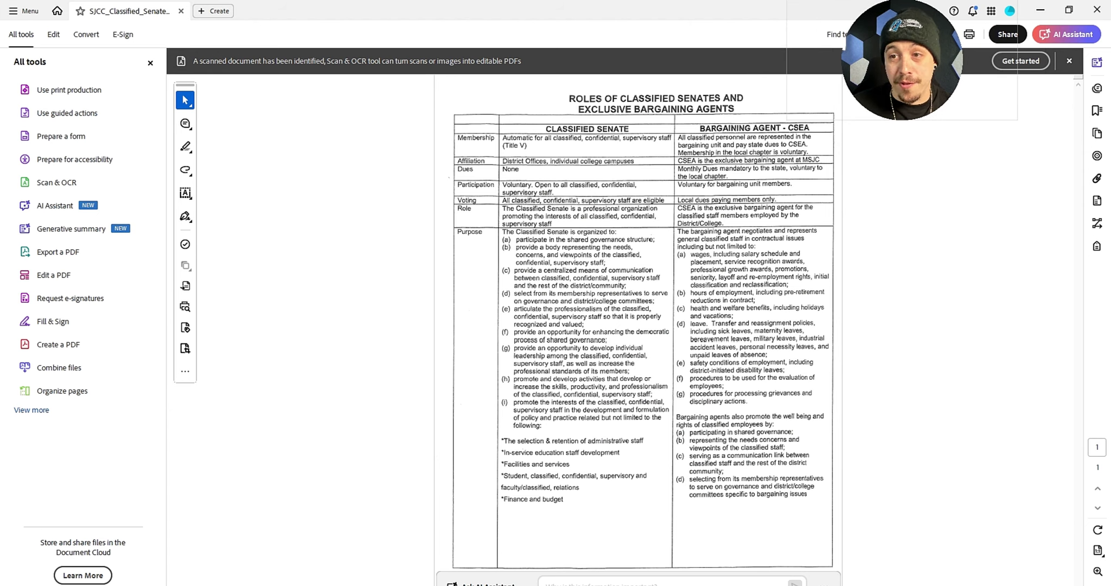
left_click(1097, 246)
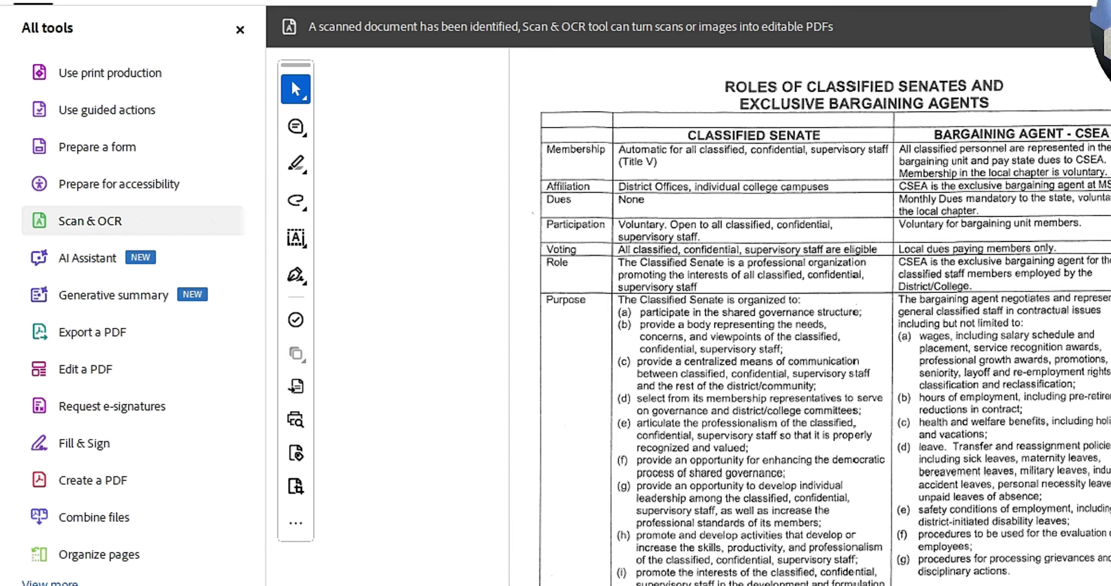
left_click(90, 221)
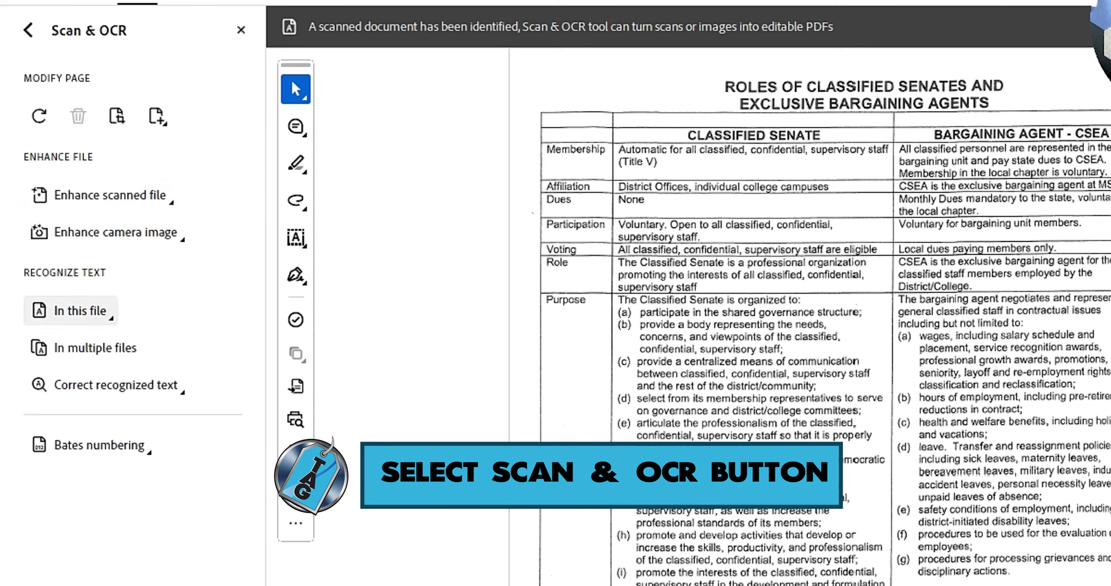
left_click(70, 311)
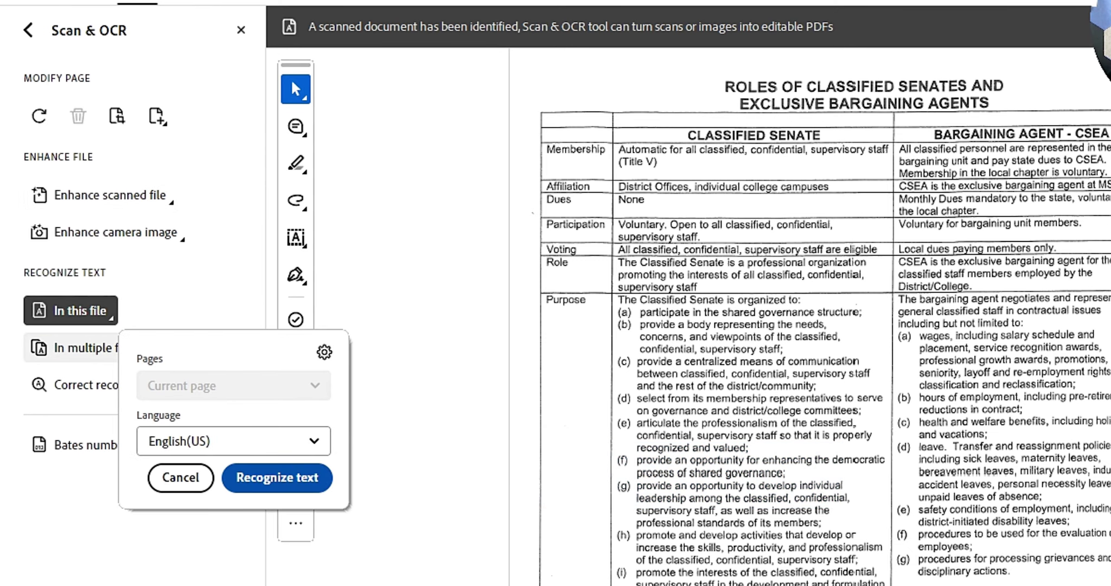
left_click(276, 477)
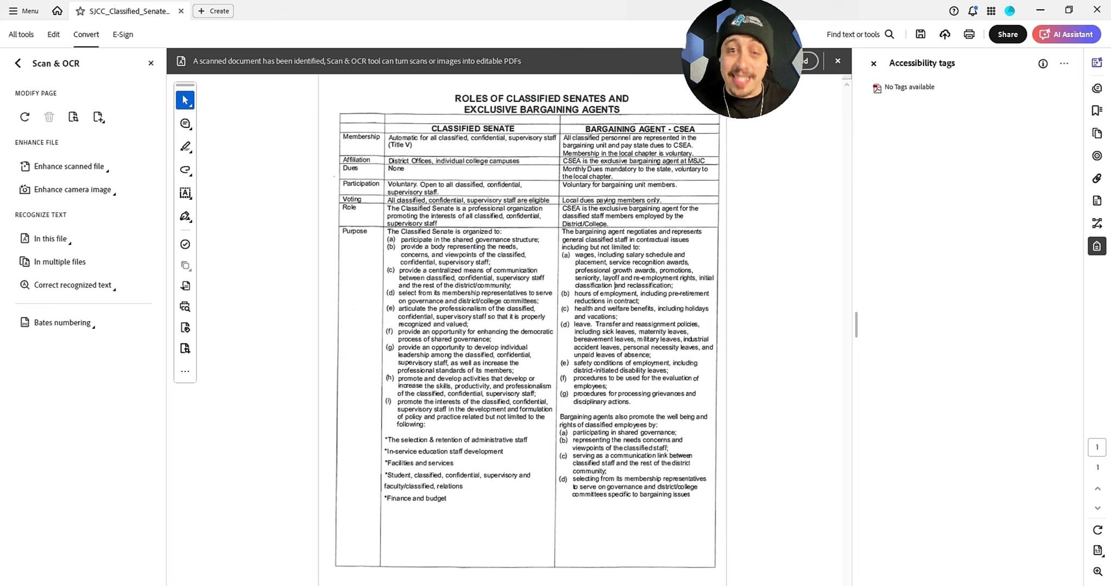
- Automatically tag the recognized PDF for accessibility
double_click(611, 130)
left_click(611, 129)
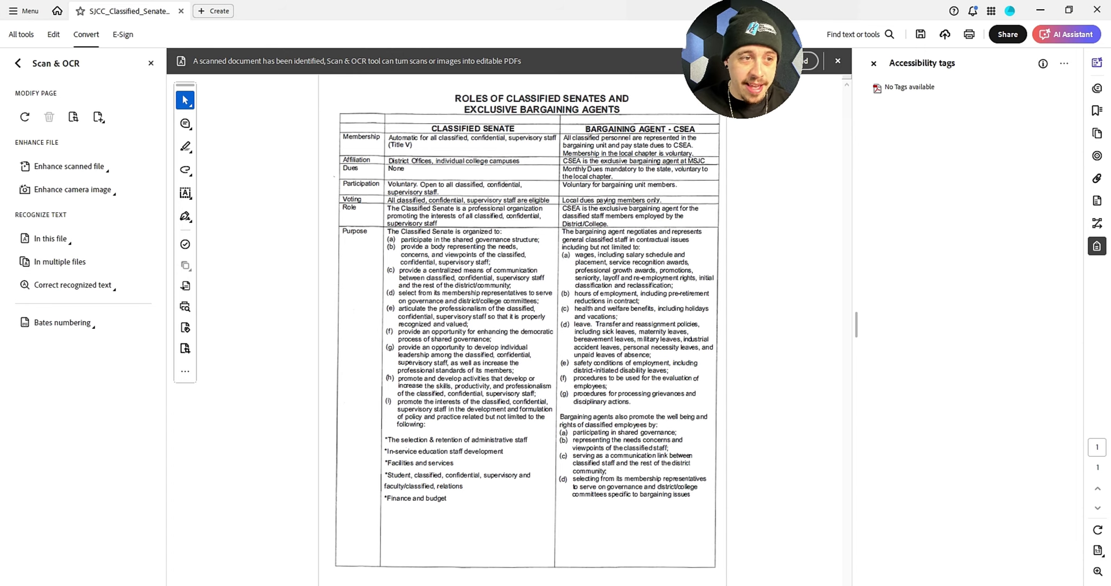
left_click(20, 34)
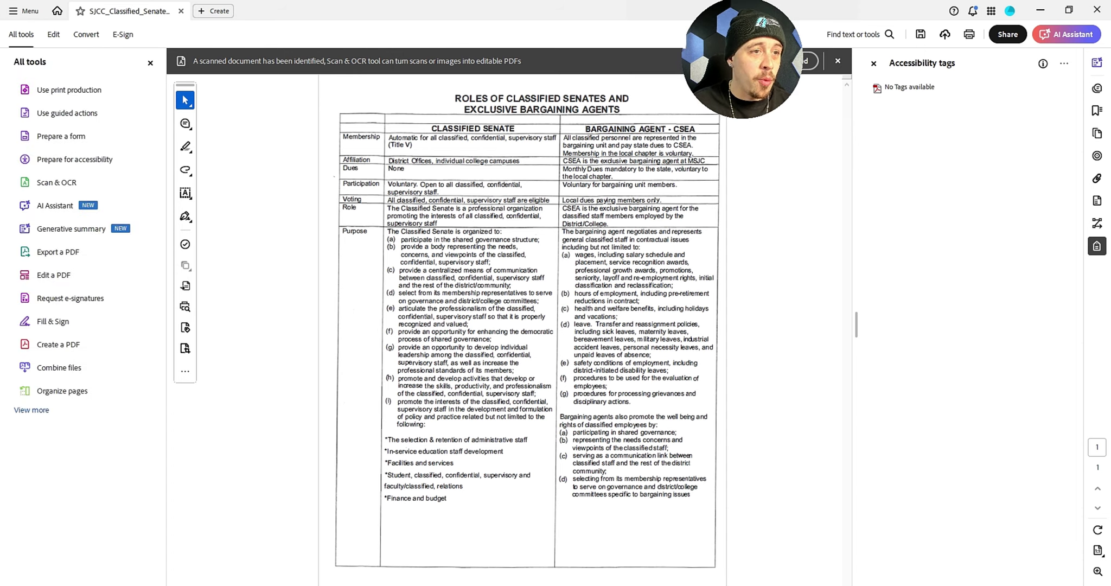
left_click(127, 251)
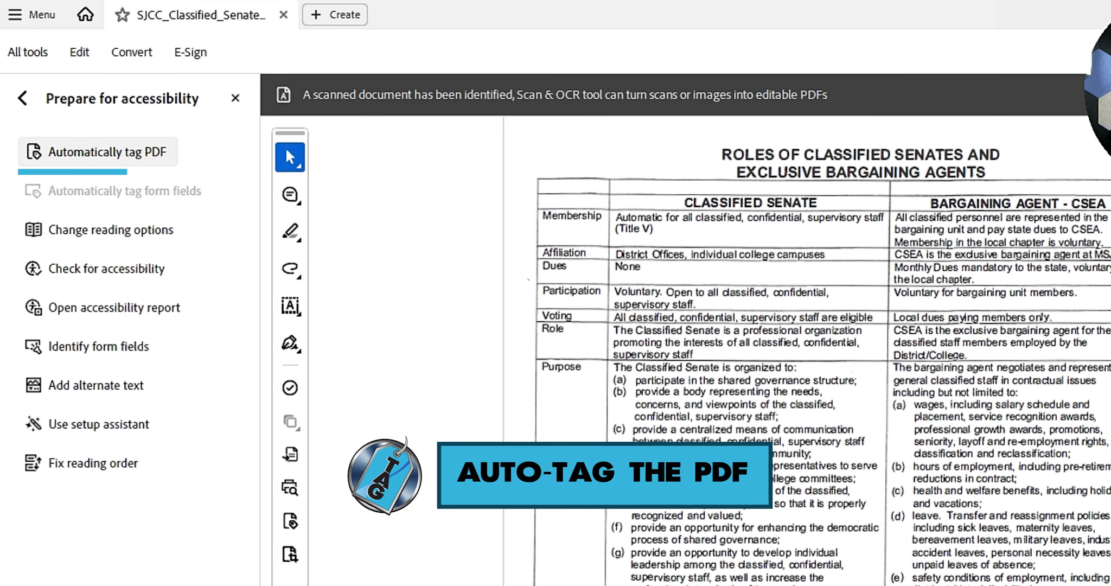
left_click(108, 152)
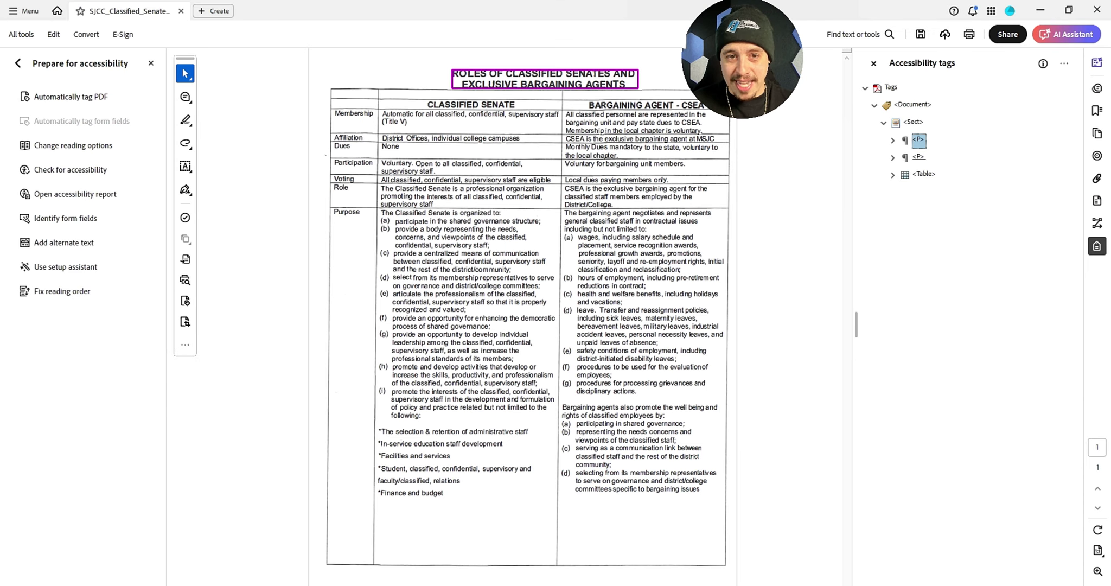
- Examine the generated tag tree, going through the second paragraph tag and each row of the table tag
key("Down")
key("Right")
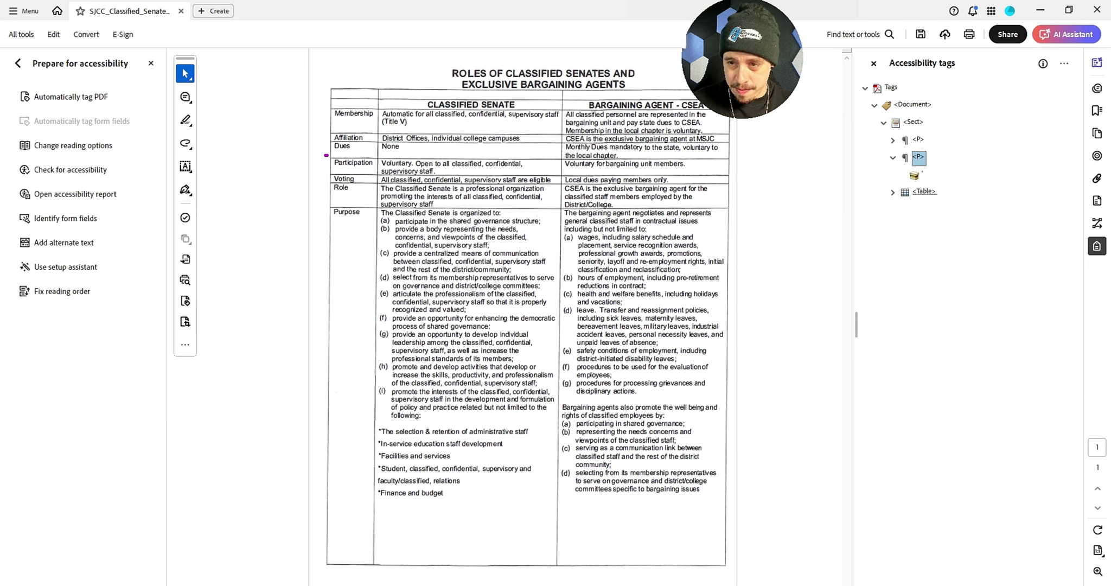
key("Down")
key("Down")
key("Right")
key("Down")
key("Down")
key("Down")
key("Down")
key("Down")
key("Down")
key("Down")
key("Down")
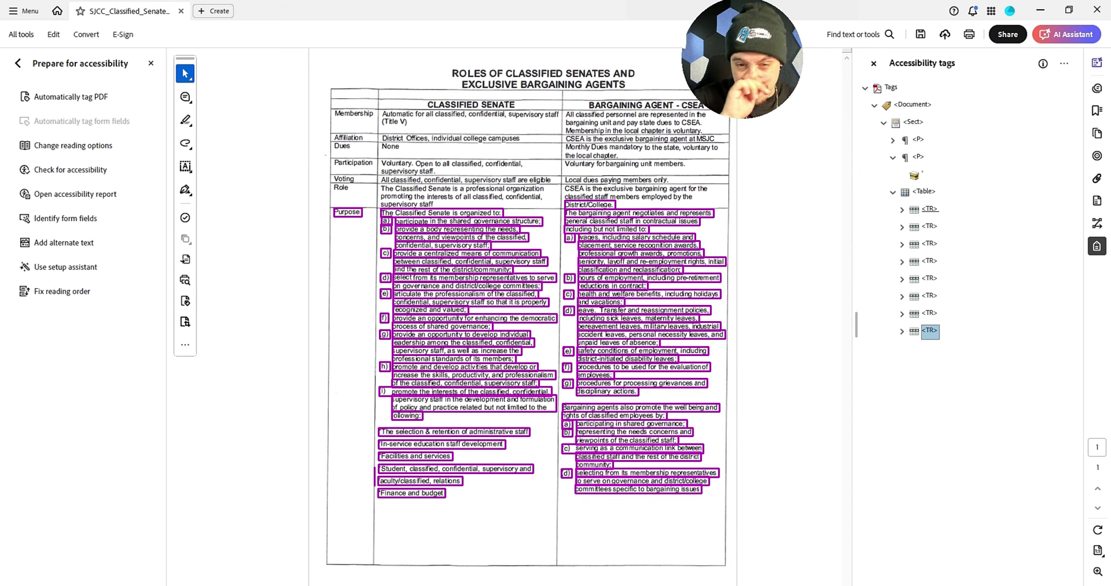
- Change the document title's paragraph tag to H1
key("Home")
key("Down")
key("Down")
key("Down")
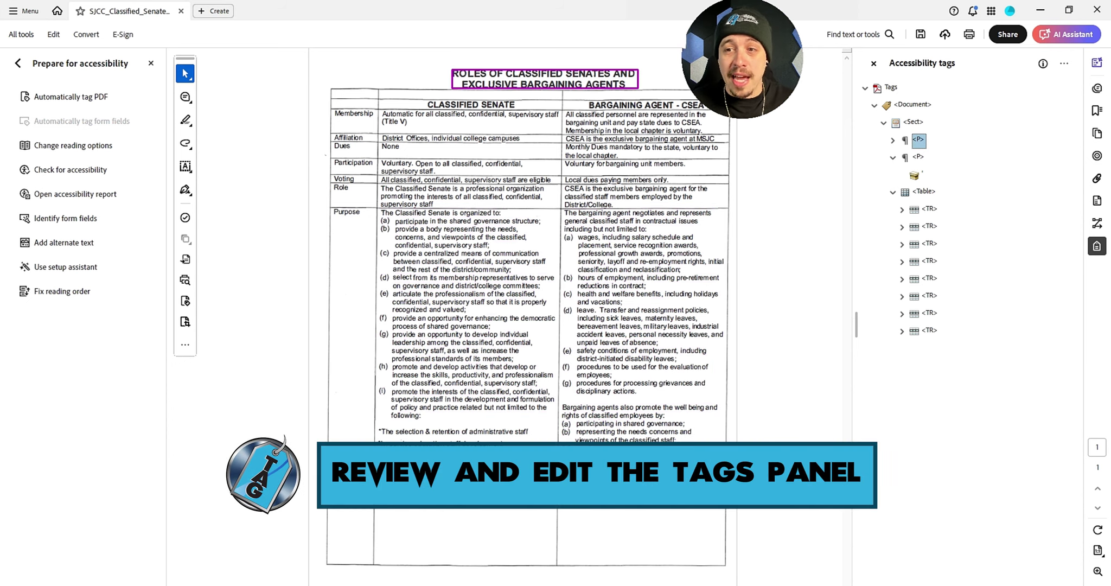
key("F2")
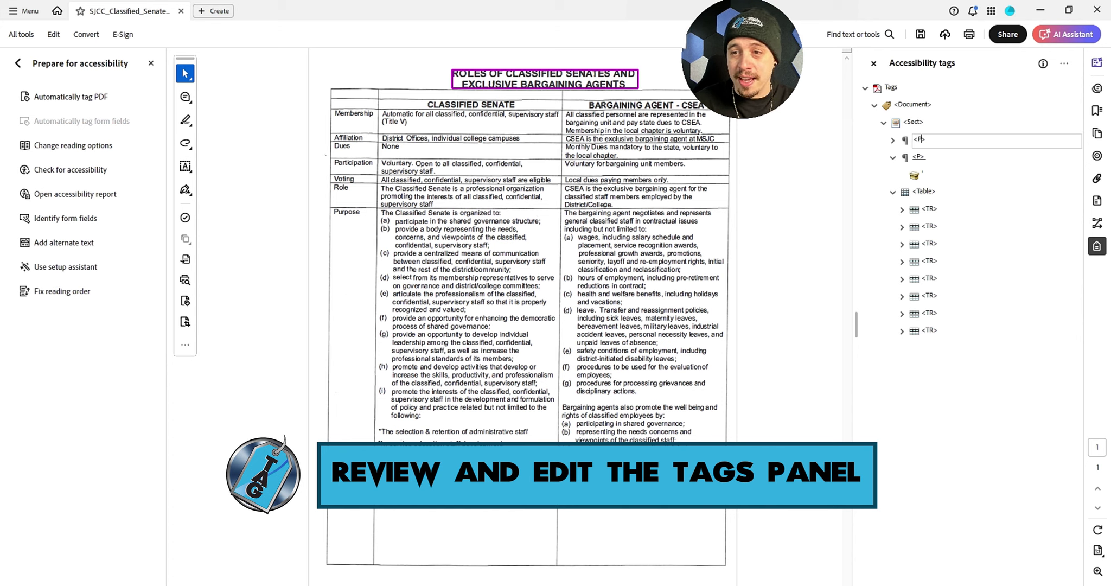
type("H1")
key("Return")
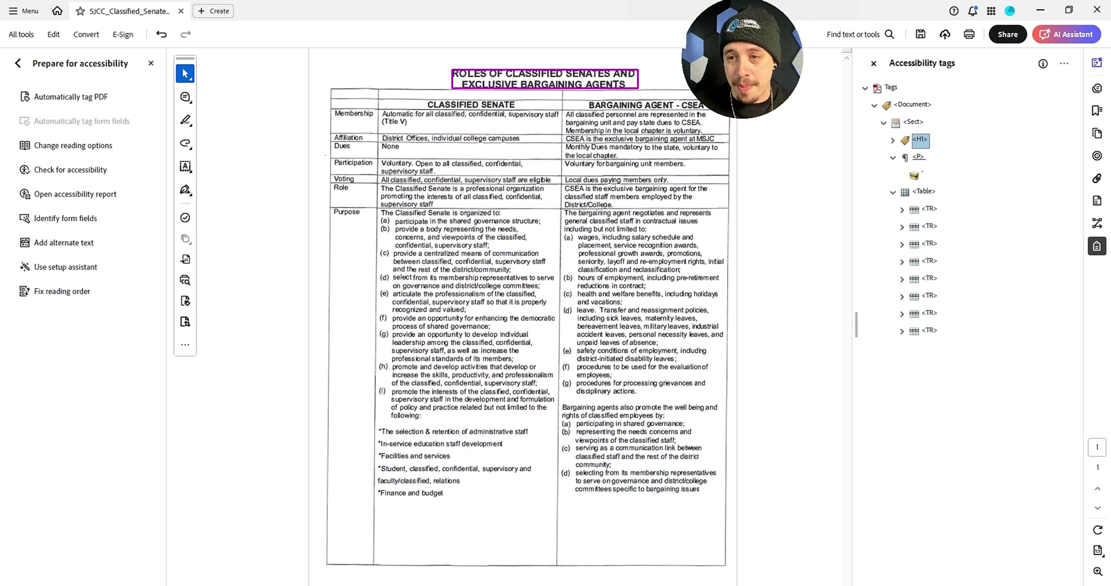
- Change the stray mark beside the table to an artifact and delete its empty paragraph tag
left_click(923, 175)
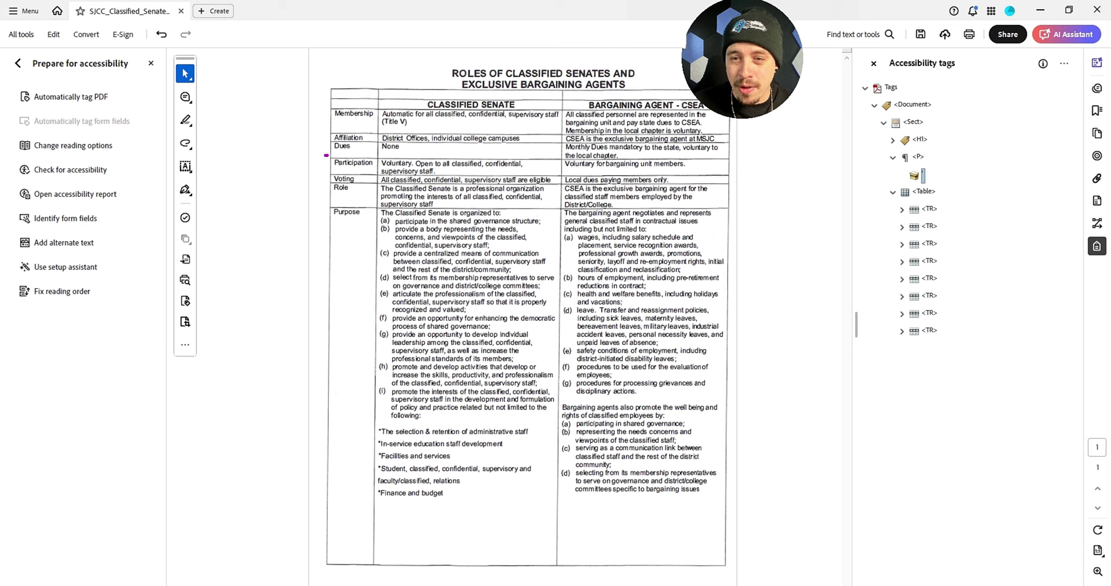
right_click(923, 175)
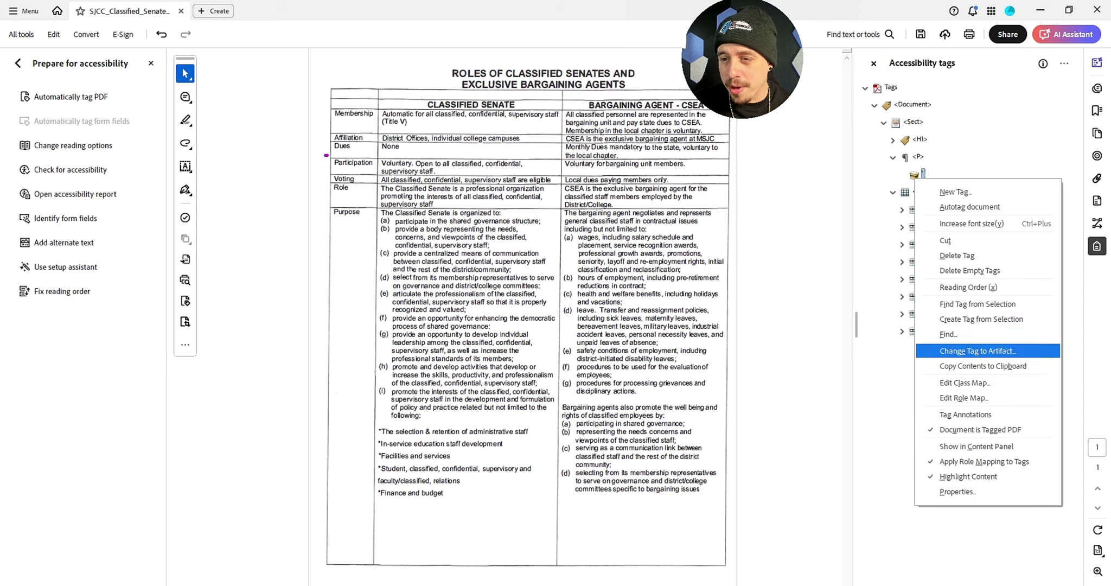
left_click(955, 351)
left_click(542, 350)
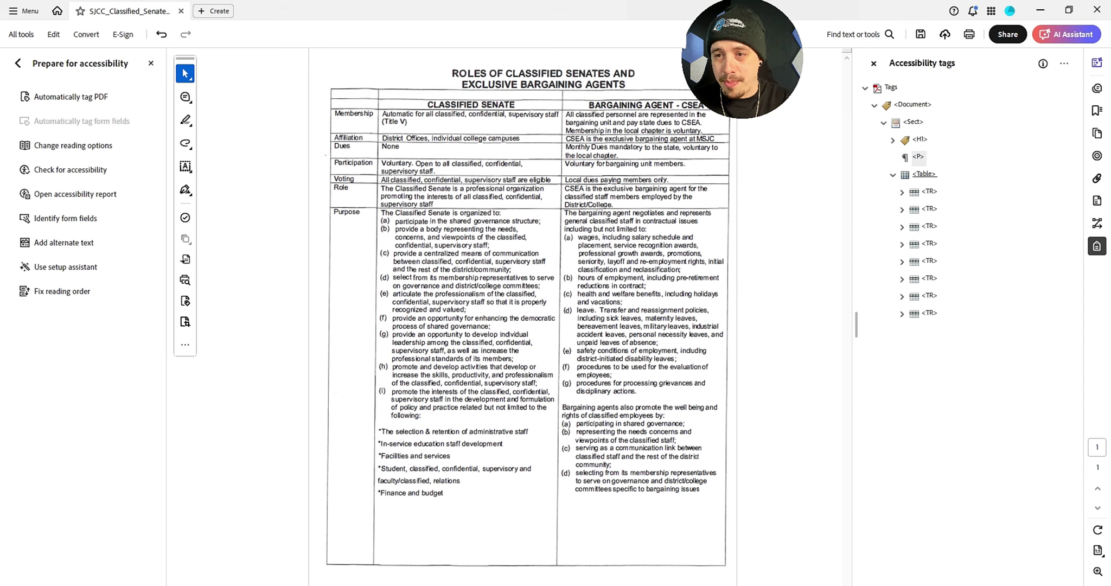
key("Delete")
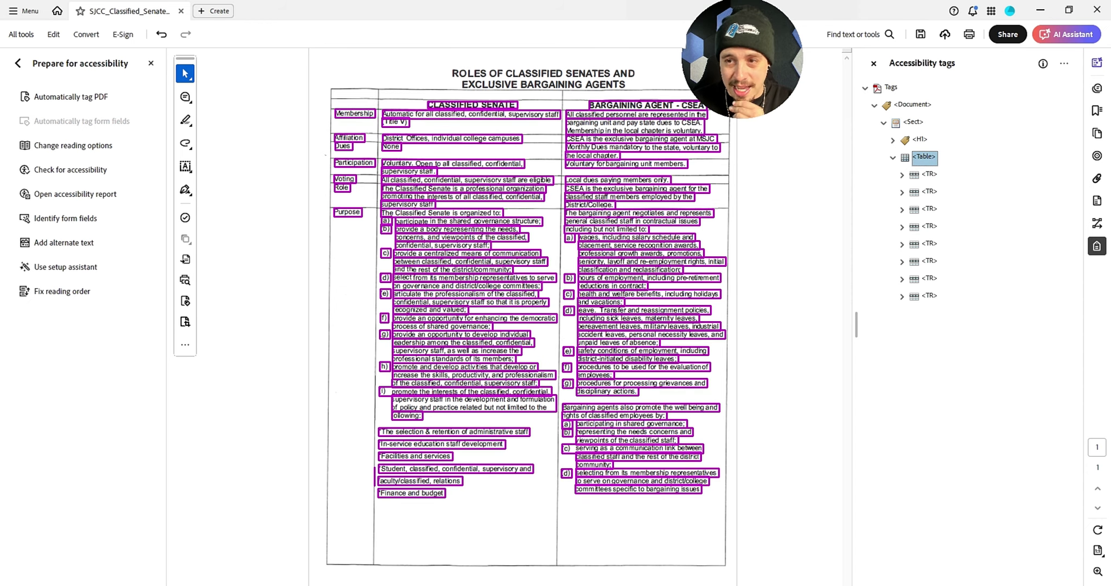
- Examine the cell and paragraph tags inside the table's first row
left_click(929, 174)
key("Right")
key("Right")
key("Right")
key("Right")
key("Right")
key("Right")
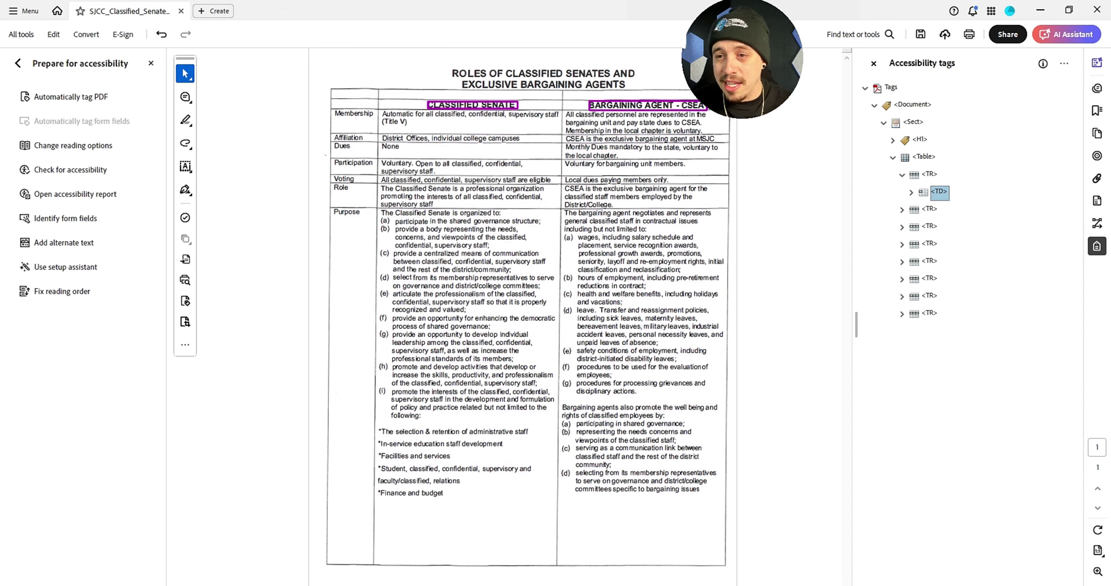
key("Left")
key("Left")
key("Left")
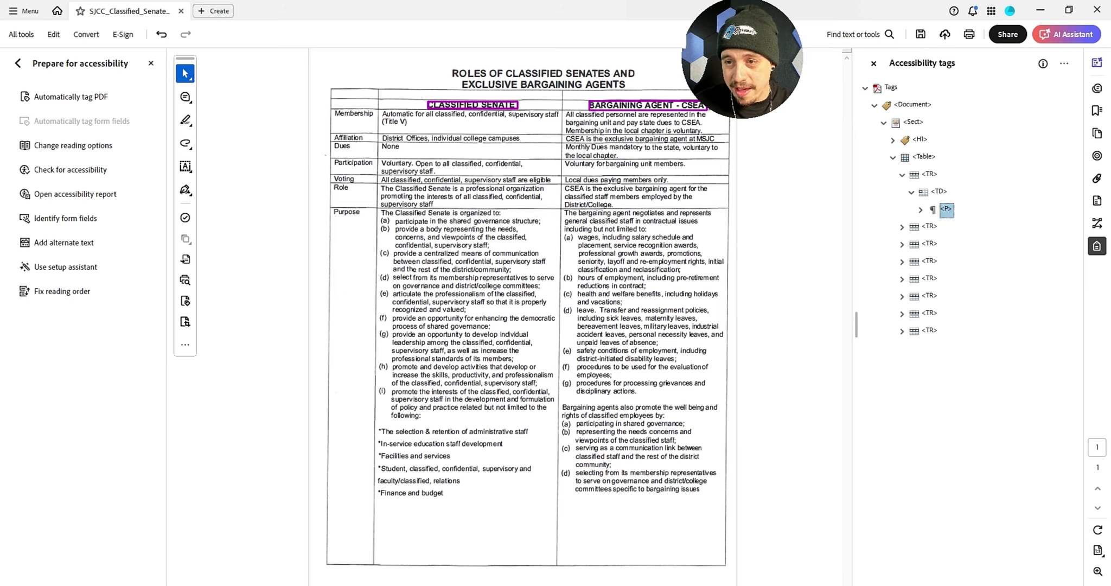
key("Right")
key("Left")
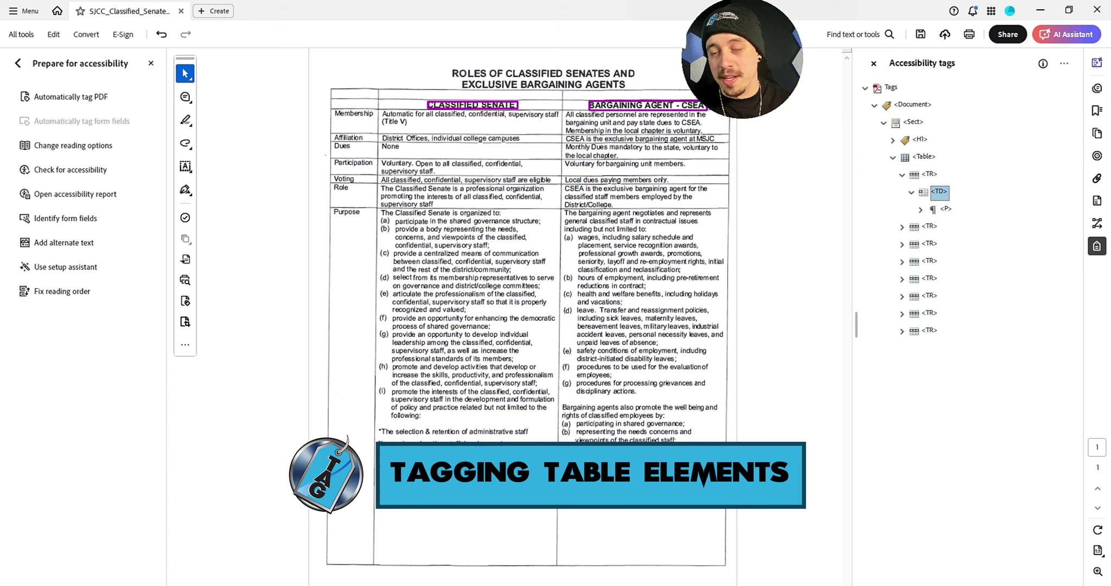
- Expand the remaining table rows and examine how their header and data cells are tagged
key("Down")
key("Down")
key("Right")
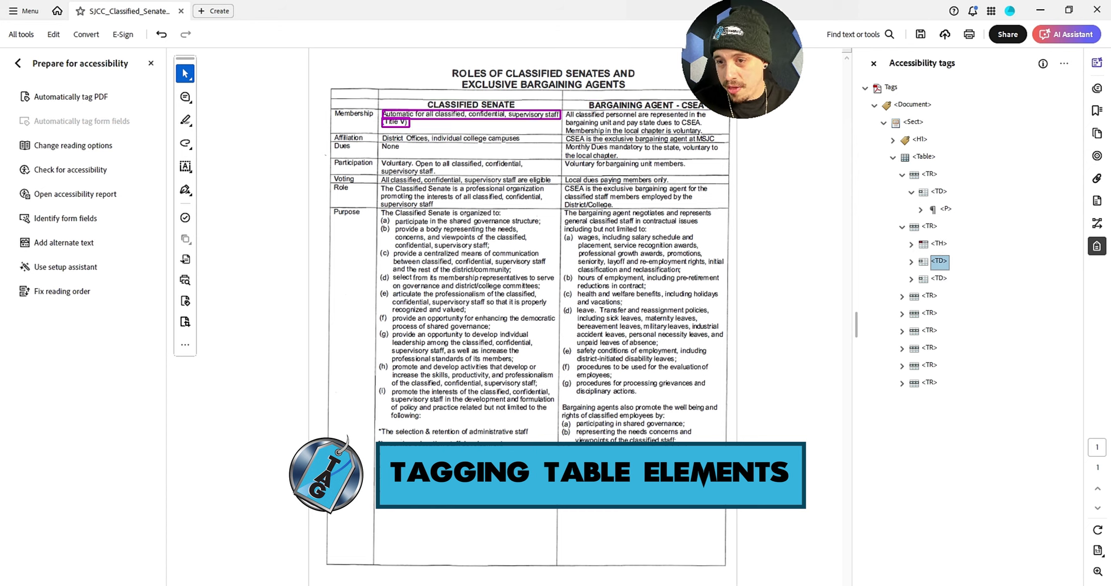
key("Down")
key("Down")
key("Down")
key("Down")
key("Right")
key("Down")
key("Down")
key("Down")
key("Down")
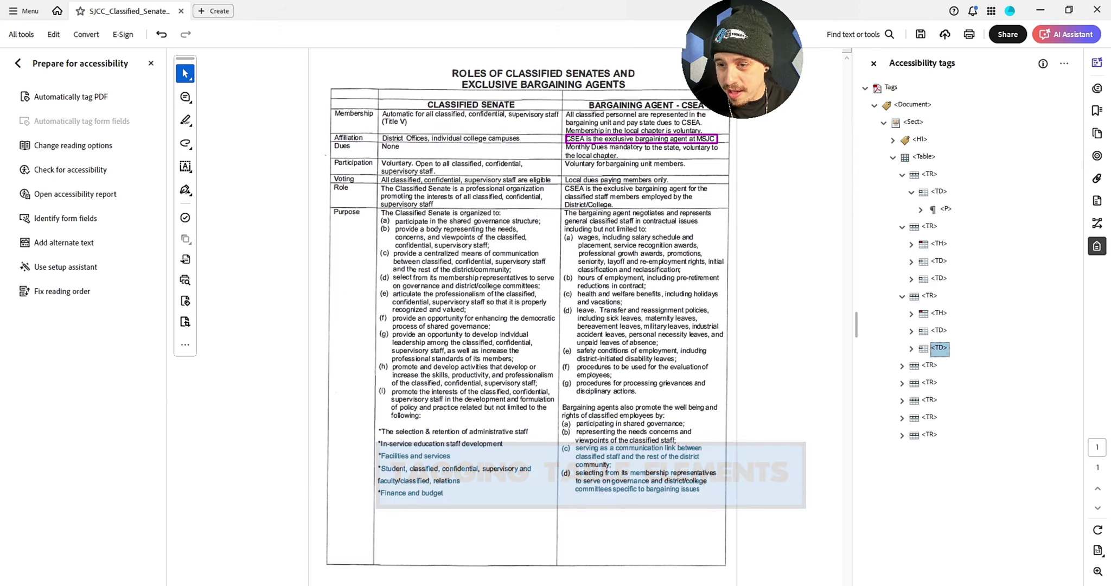
key("Right")
key("Down")
key("Down")
key("Down")
key("Down")
key("Right")
key("Down")
key("Down")
key("Down")
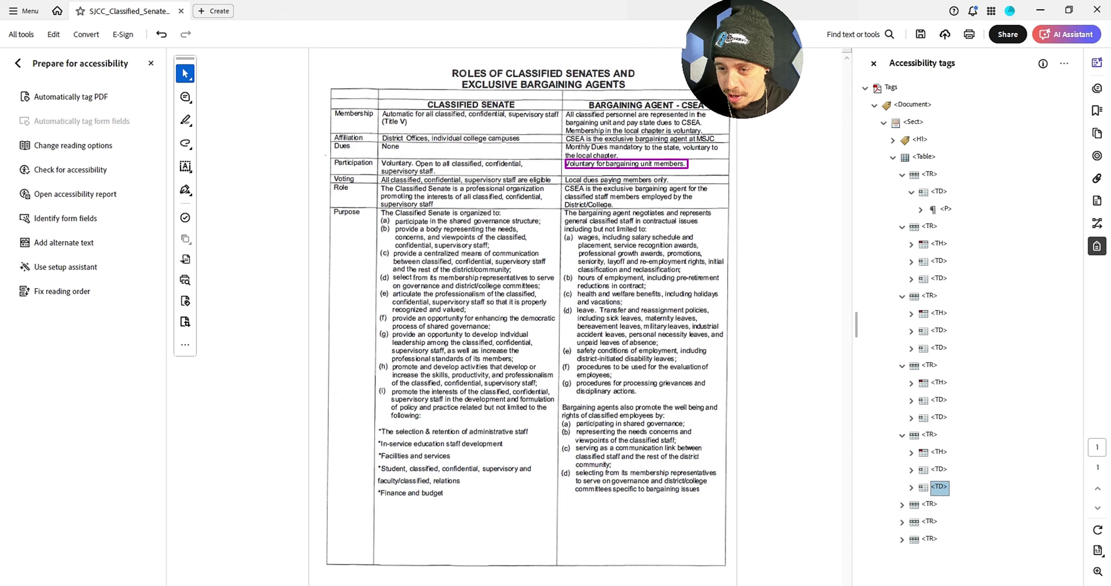
key("Down")
key("Right")
key("Down")
key("Down")
key("Down")
key("Down")
key("Right")
key("Down")
key("Down")
key("Down")
key("Down")
key("Right")
key("Down")
key("Down")
key("Down")
key("Up")
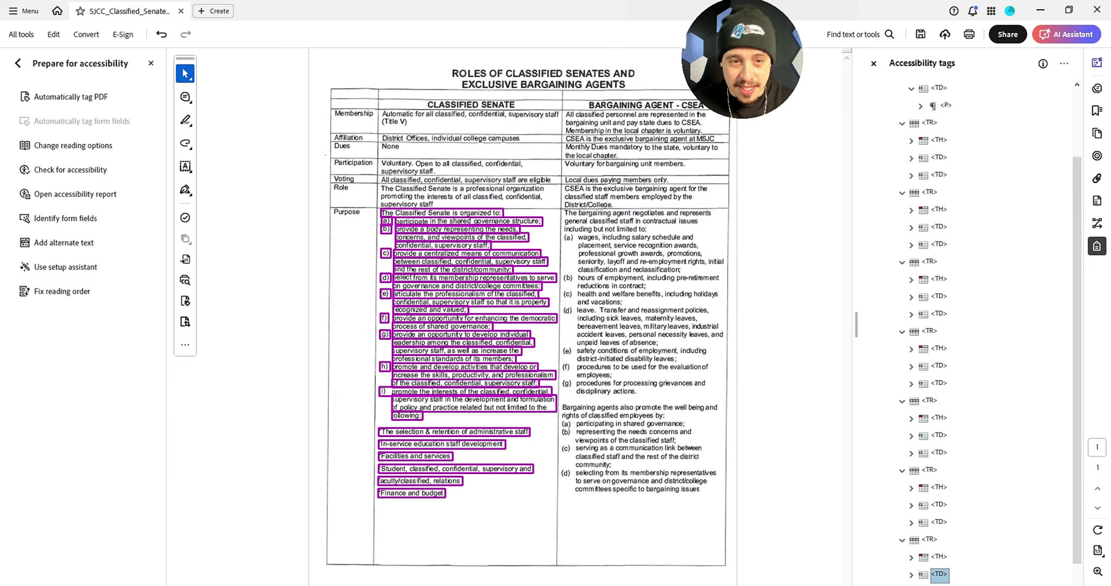
scroll(939, 262, "up", 2)
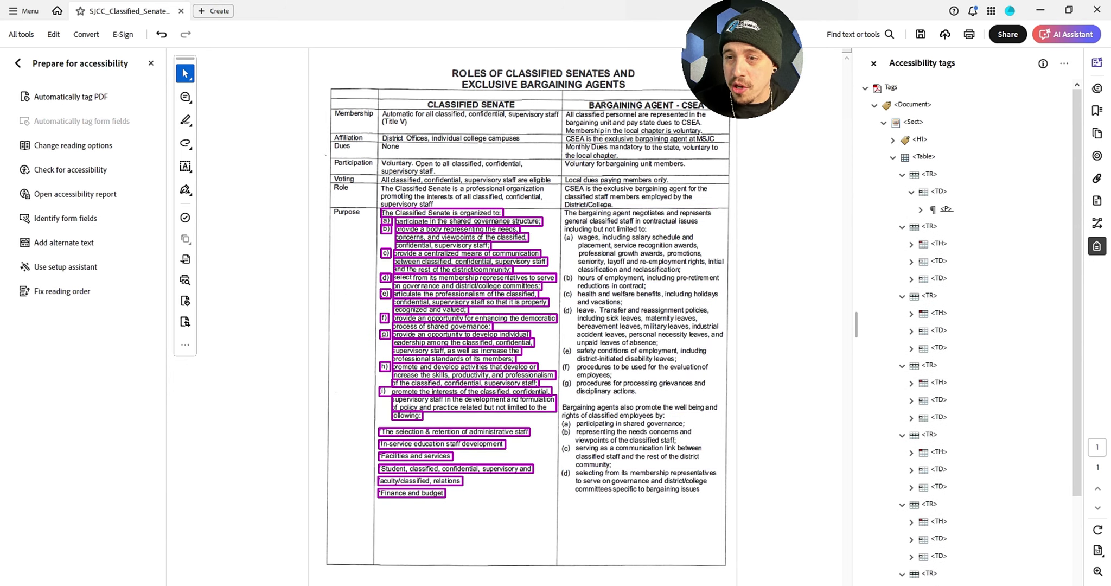
- Add two empty TD cells to the table's first row and place one before the cell holding the column headings
left_click(940, 191)
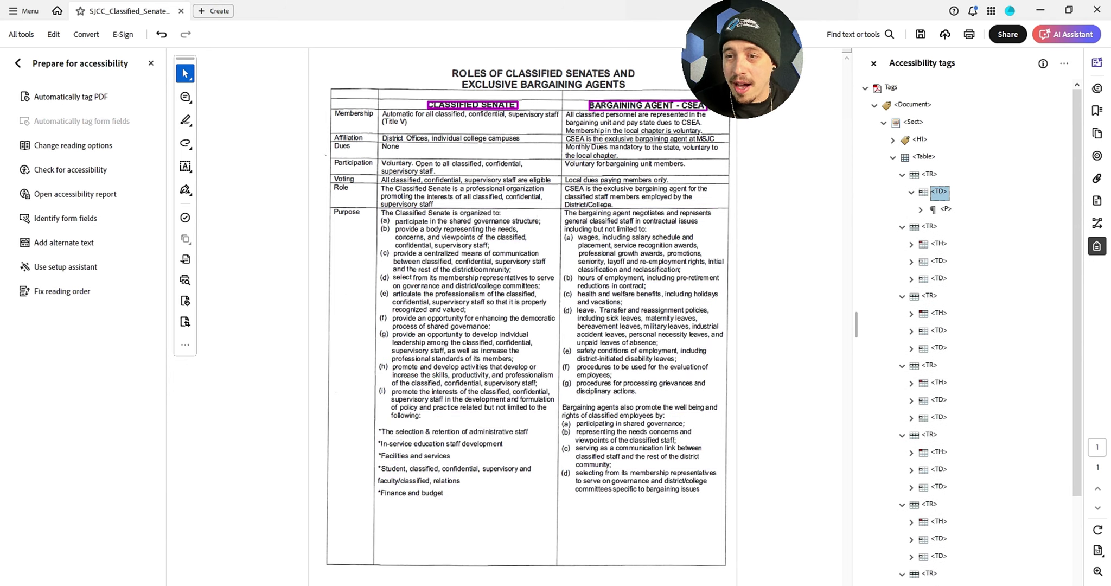
key("Left")
right_click(939, 192)
left_click(955, 204)
type("T")
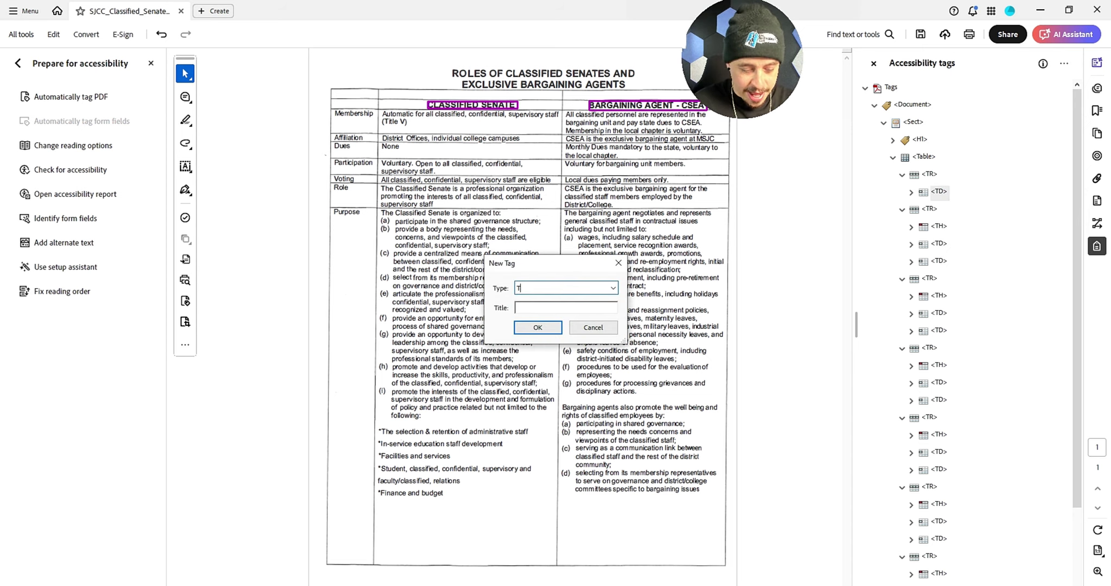
type("D")
key("Return")
type("T")
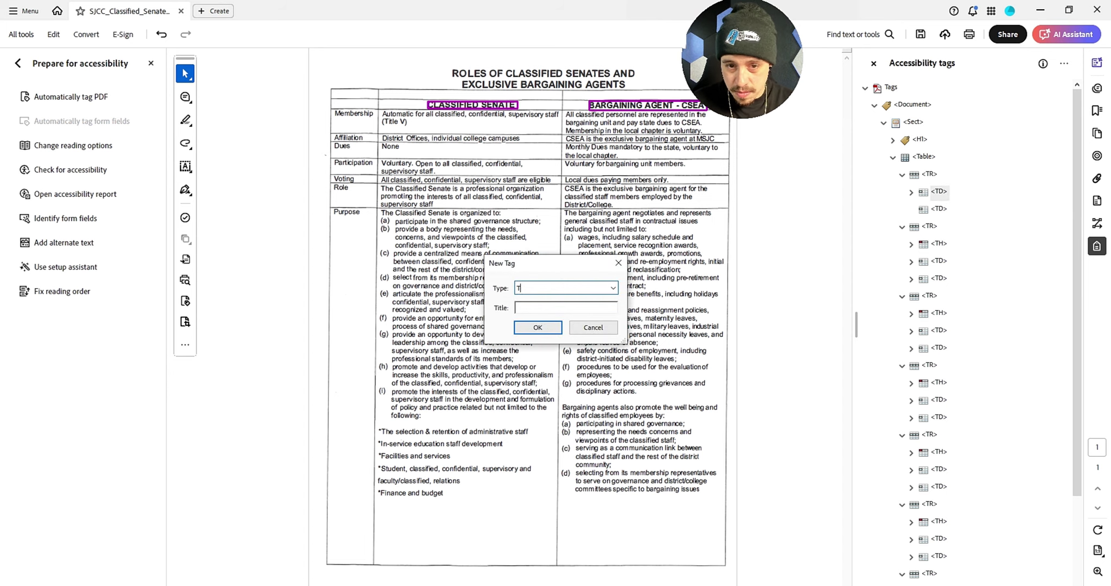
key("Return")
left_click_drag(938, 188, 938, 185)
- Move the BARGAINING AGENT - CSEA text out of the shared heading cell into the first row's last empty cell
mouse_move(940, 227)
left_mouse_down()
mouse_move(940, 193)
mouse_move(944, 227)
left_mouse_up()
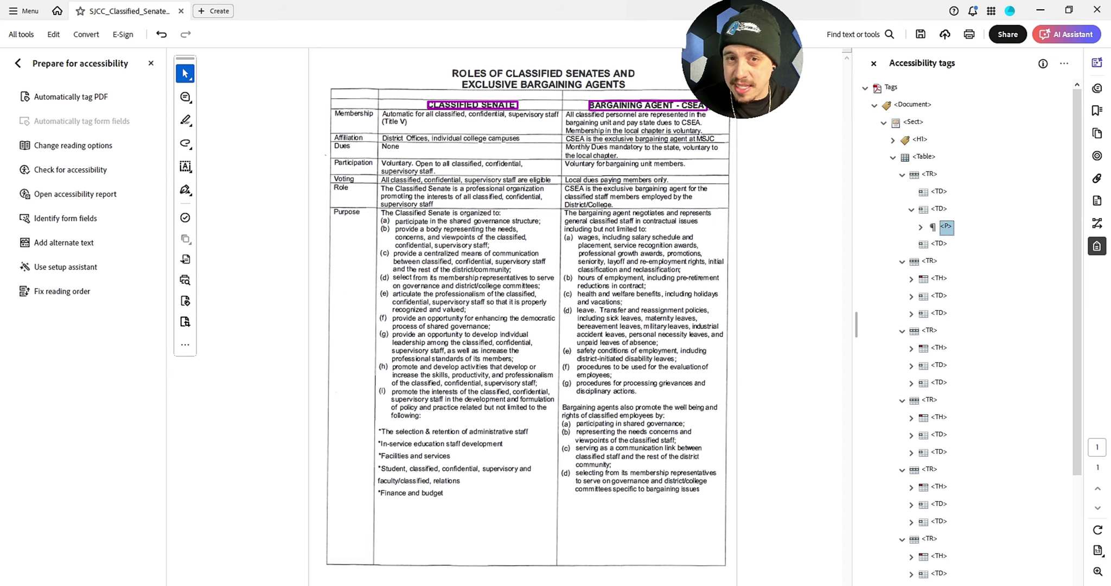
key("Right")
key("Right")
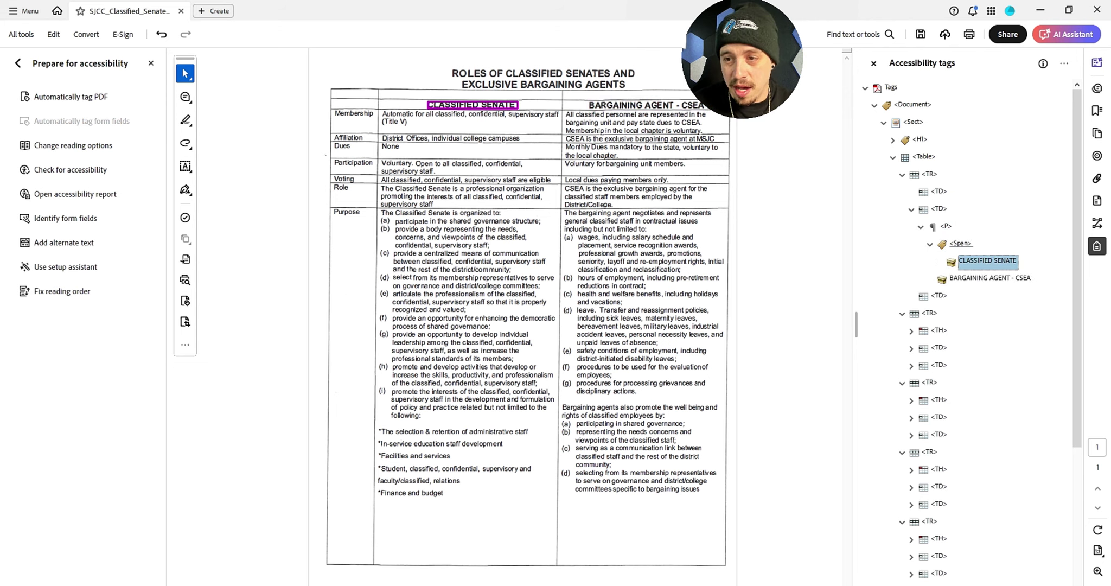
key("Left")
key("Left")
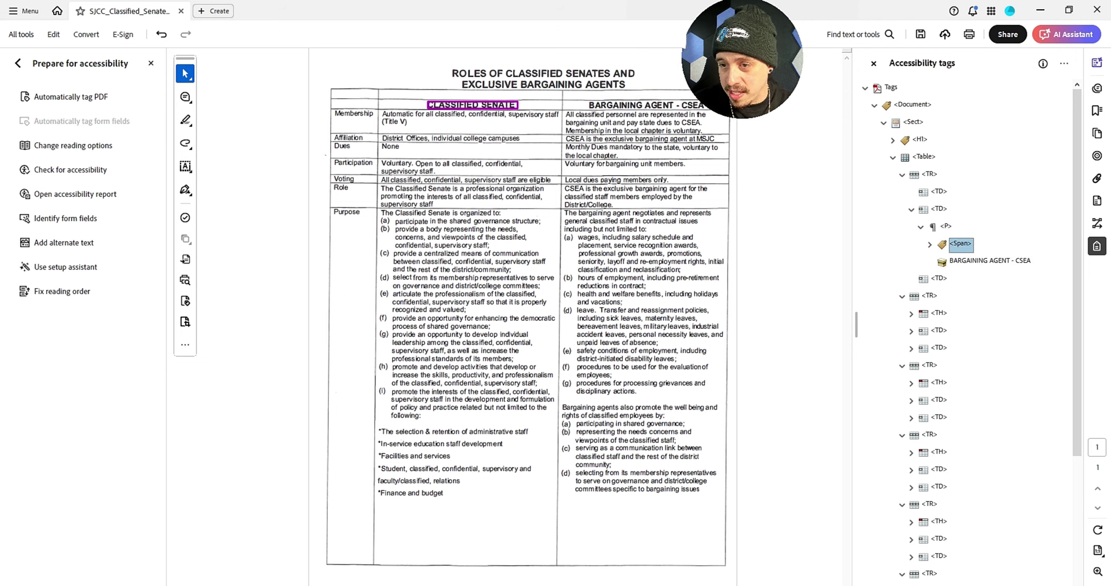
key("Down")
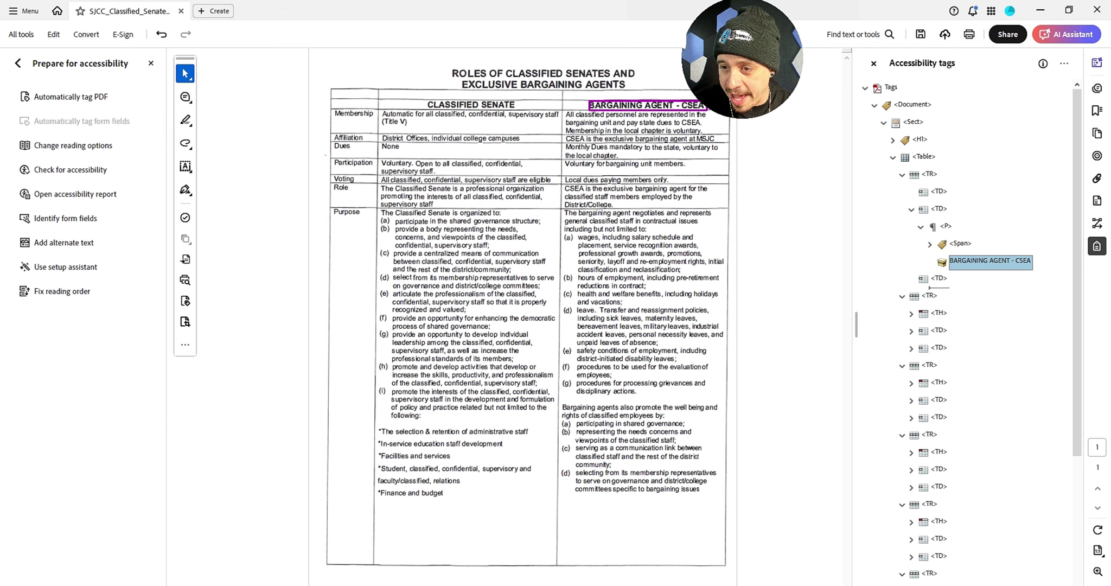
left_click_drag(936, 286, 936, 283)
- Add a P tag to the first row's last cell and nest the BARGAINING AGENT - CSEA text inside it
key("shift+F10")
key("Return")
type("P")
key("Return")
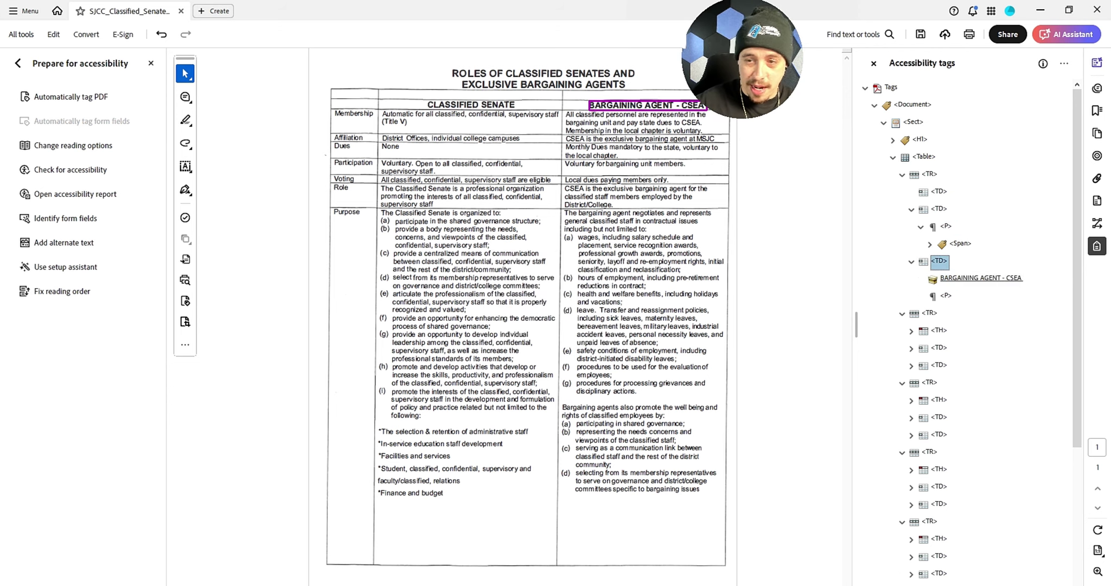
left_click_drag(950, 279, 947, 296)
- Change the cells holding CLASSIFIED SENATE and BARGAINING AGENT - CSEA to TH header cells
left_click(939, 210)
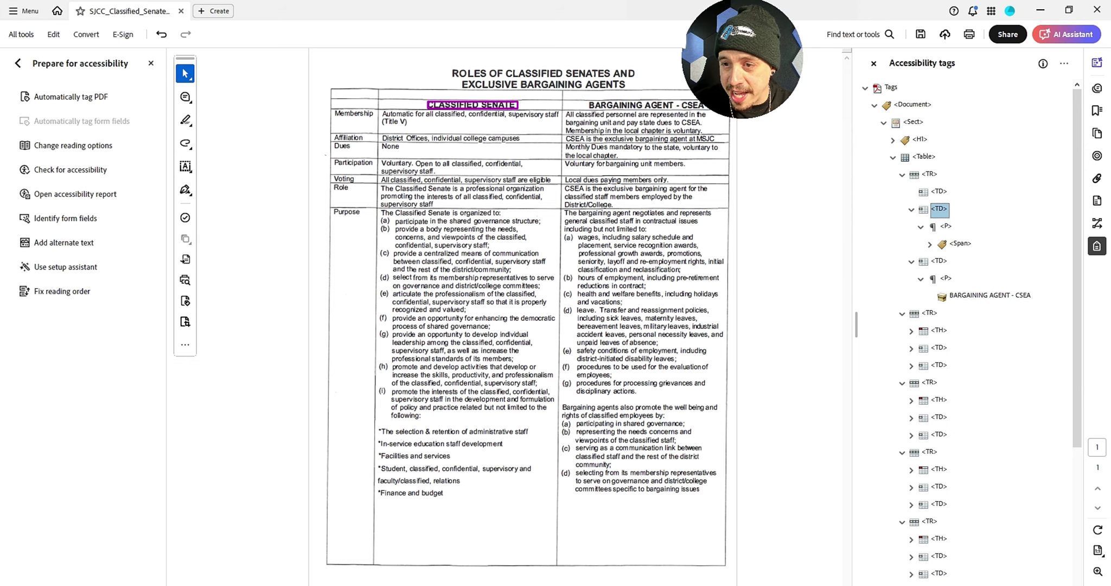
left_click(939, 261, "ctrl")
left_click_drag(742, 65, 787, 62)
right_click(940, 210)
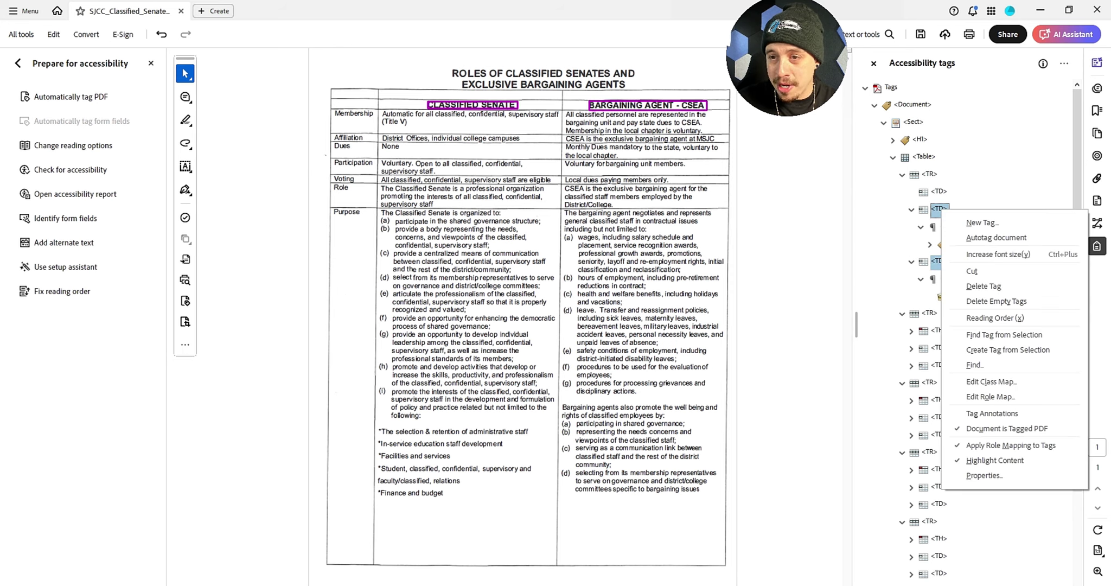
left_click(984, 475)
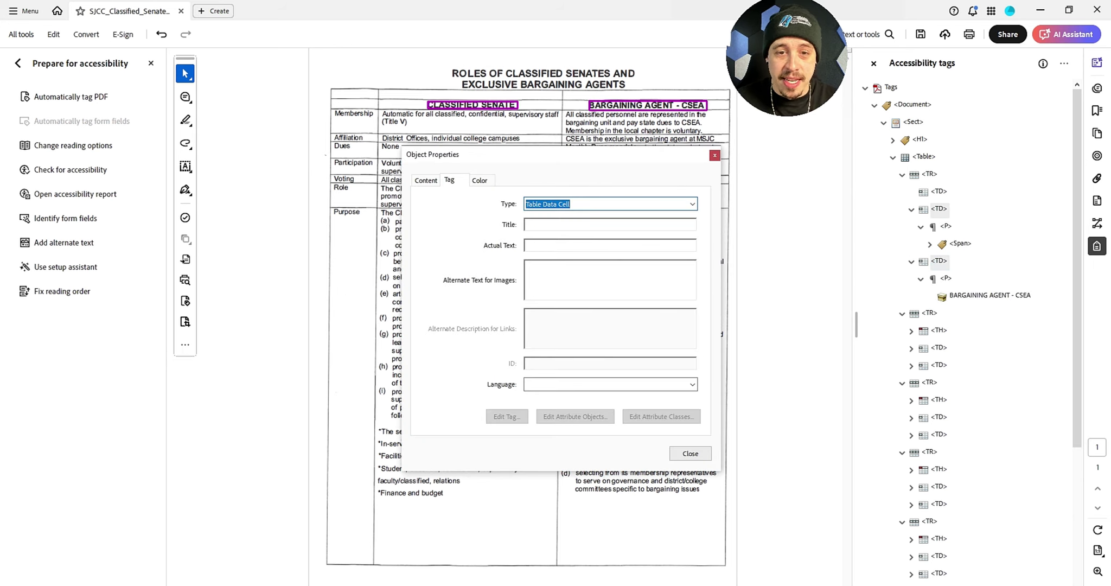
type("TH")
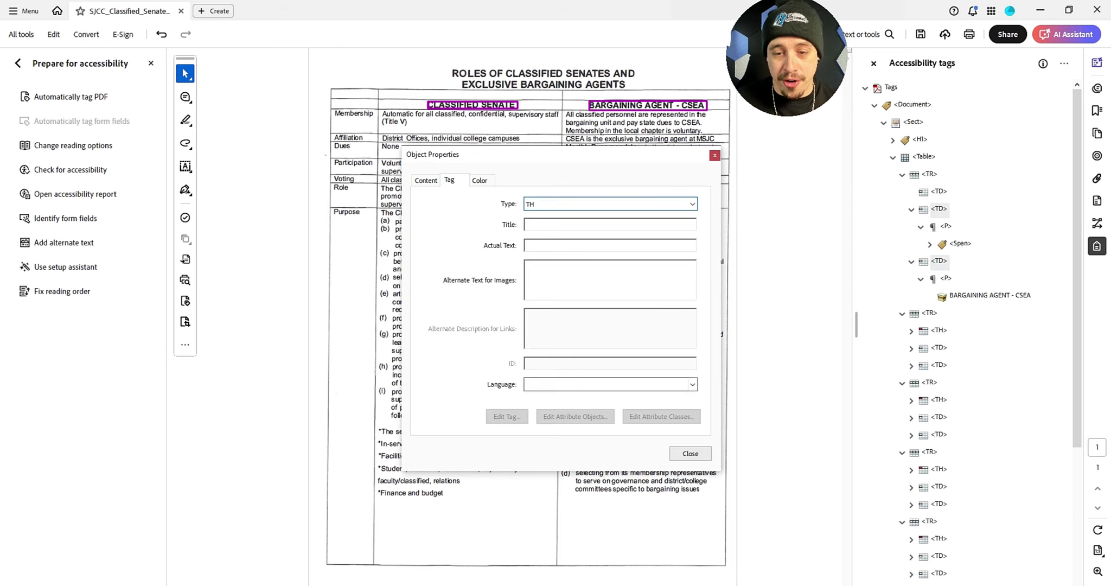
left_click(690, 453)
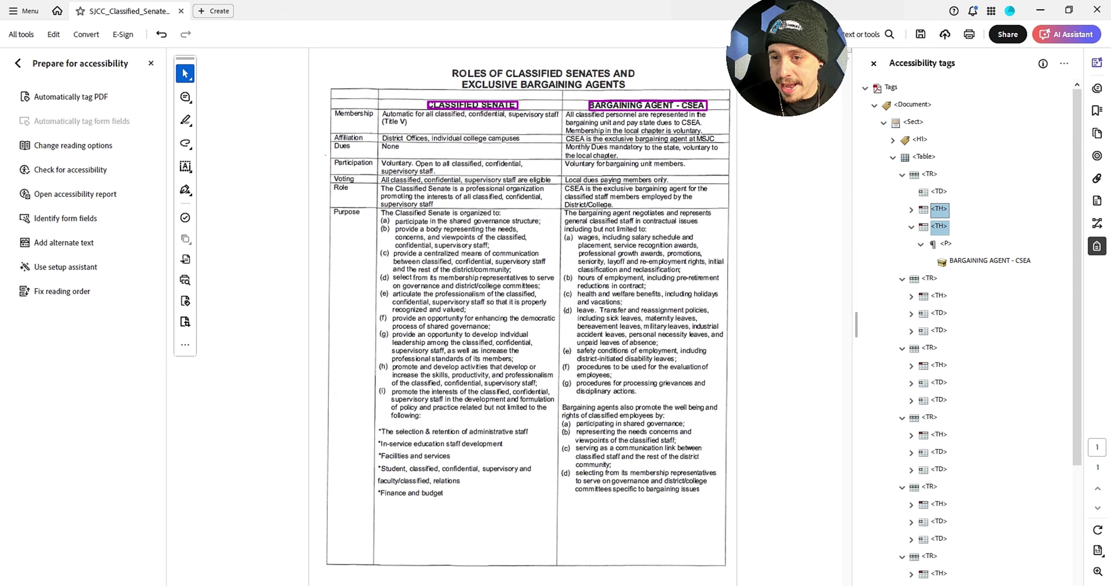
- Check the first row and the Membership row's header and data cells against the content they tag
left_click(930, 174)
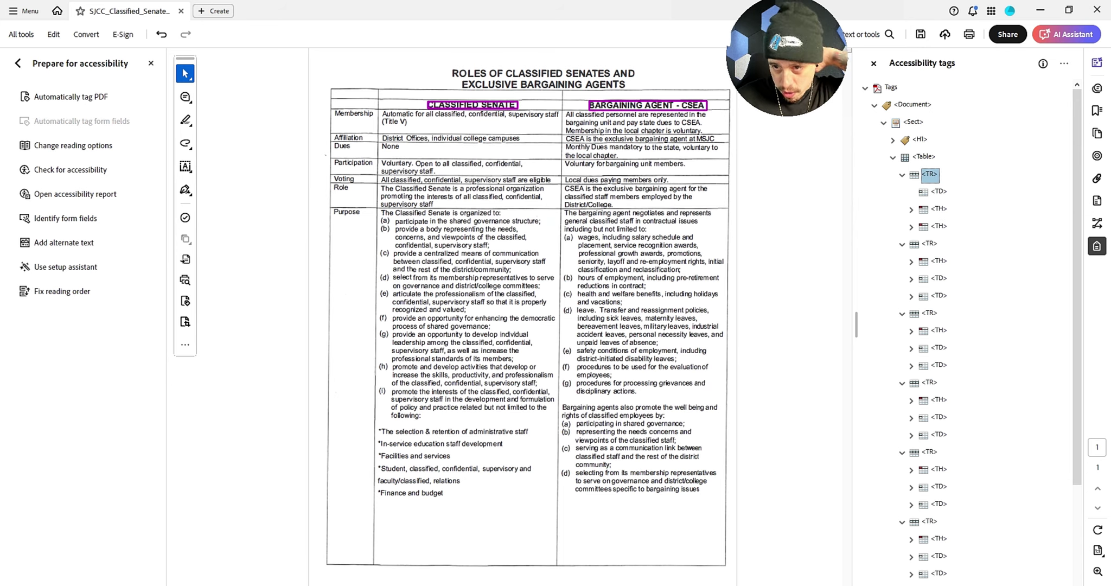
key("Down")
key("Down")
key("Down")
key("Down")
key("Down")
key("Right")
key("Down")
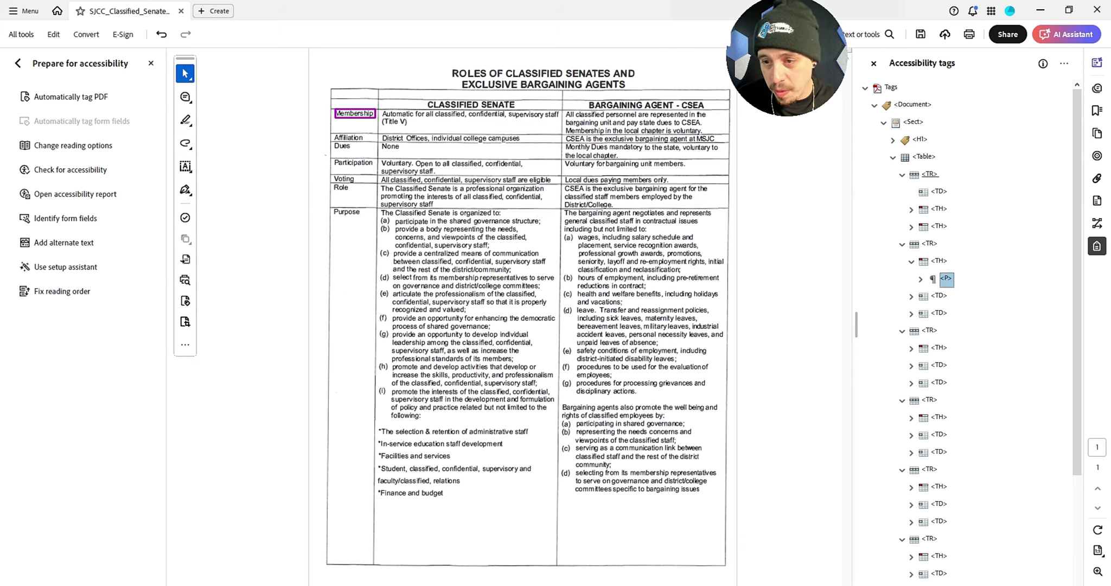
key("Left")
key("Left")
key("Down")
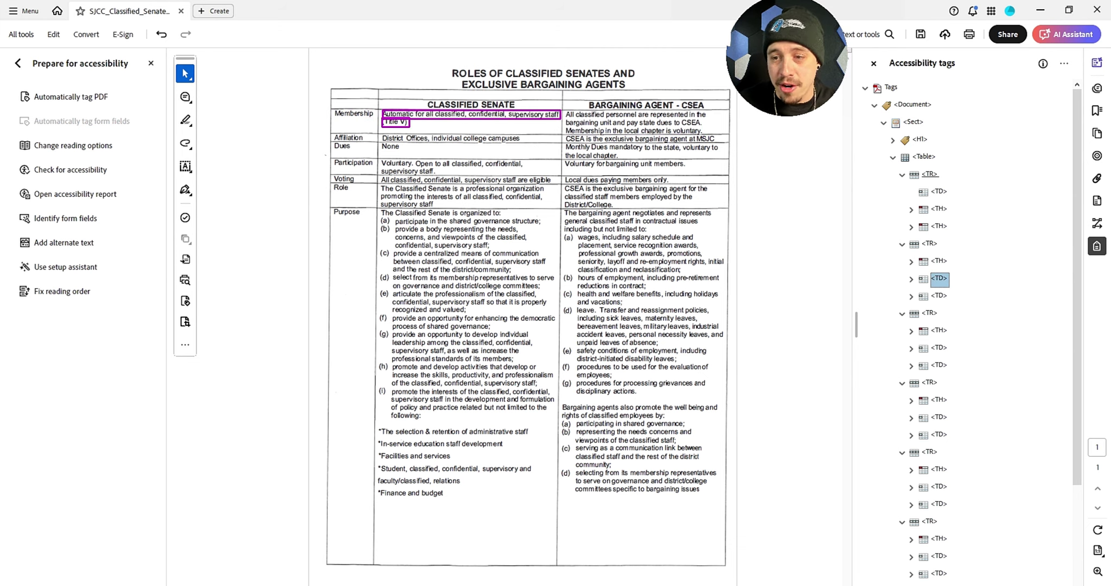
key("Down")
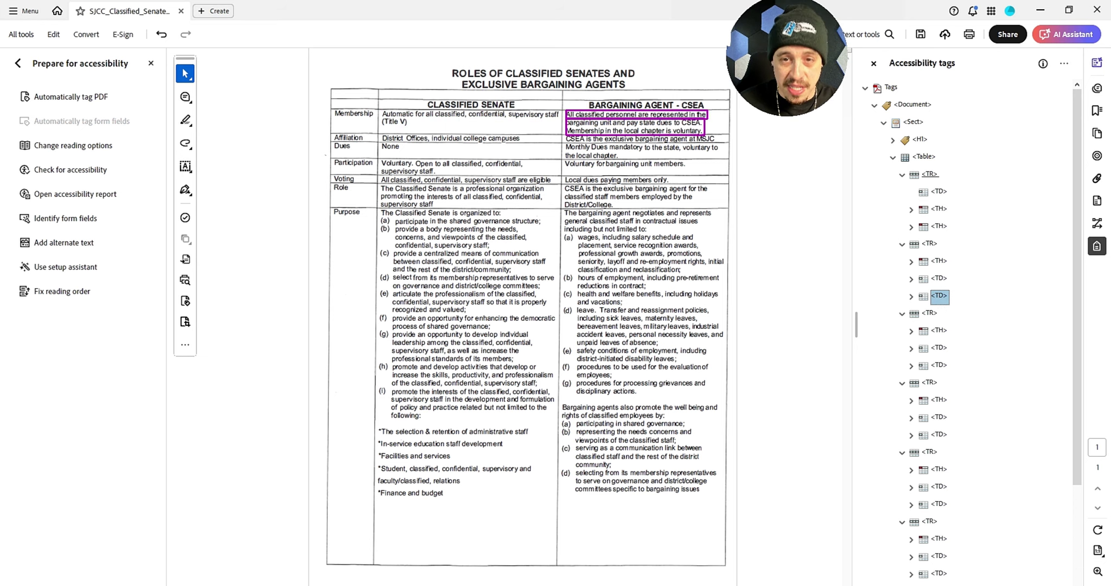
- Check the cell tags of the Affiliation, Dues, Participation, Voting and Role rows against the page content
key("Down")
key("Down")
key("Down")
key("Down")
key("Down")
key("Down")
key("Down")
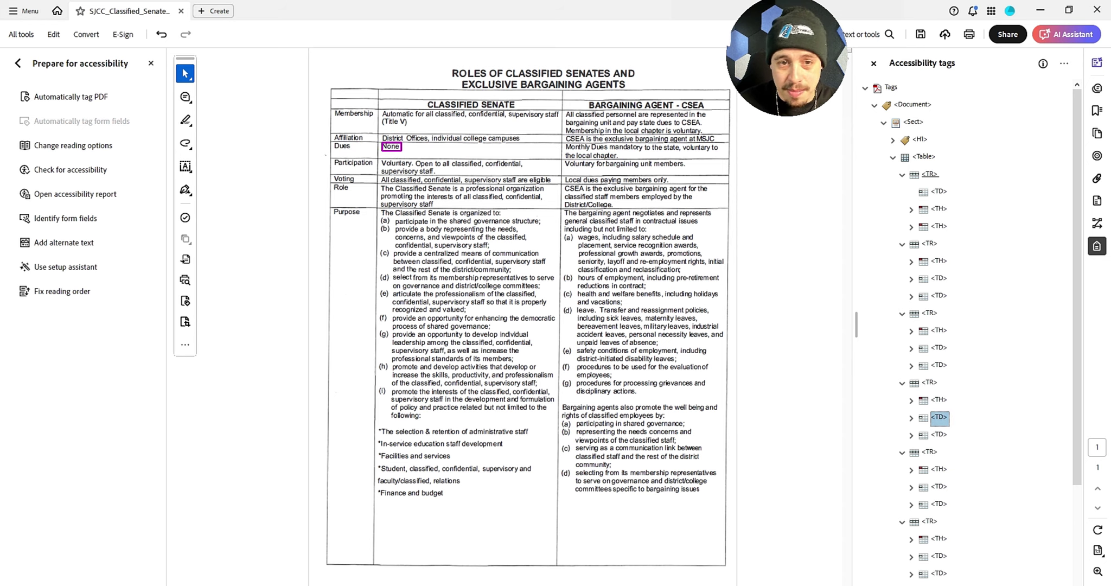
key("Down")
key("Right")
key("Right")
key("Left")
key("Left")
key("Down")
key("Down")
key("Down")
key("Down")
key("Down")
key("Down")
key("Down")
key("Down")
key("Down")
key("Down")
key("Left")
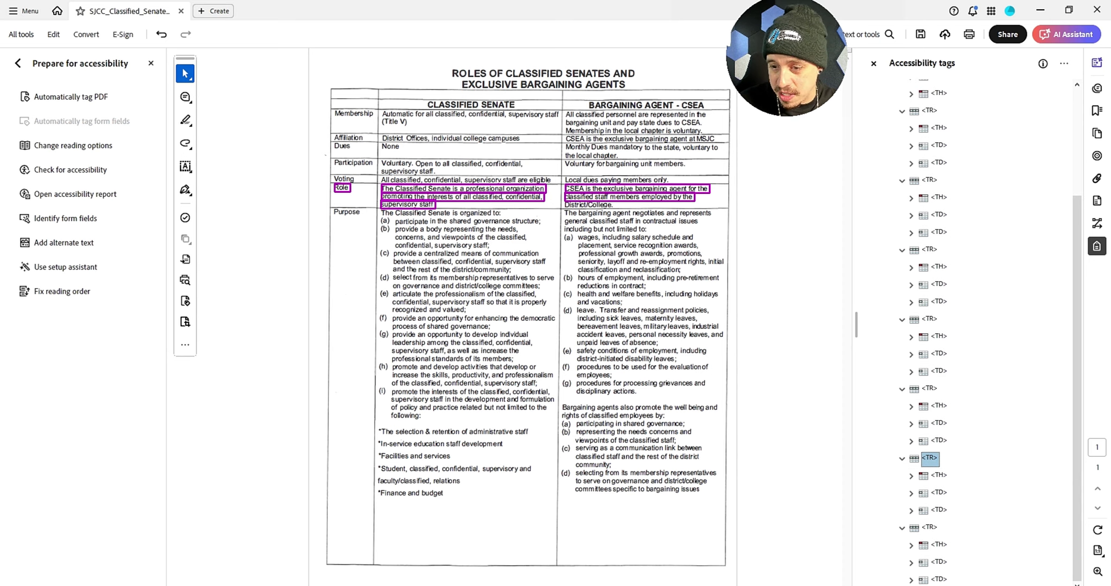
- Move the misplaced "District/College." text from the Purpose row's last cell to the end of the paragraph in the Role row's last cell
left_click(939, 545)
key("Down")
key("Down")
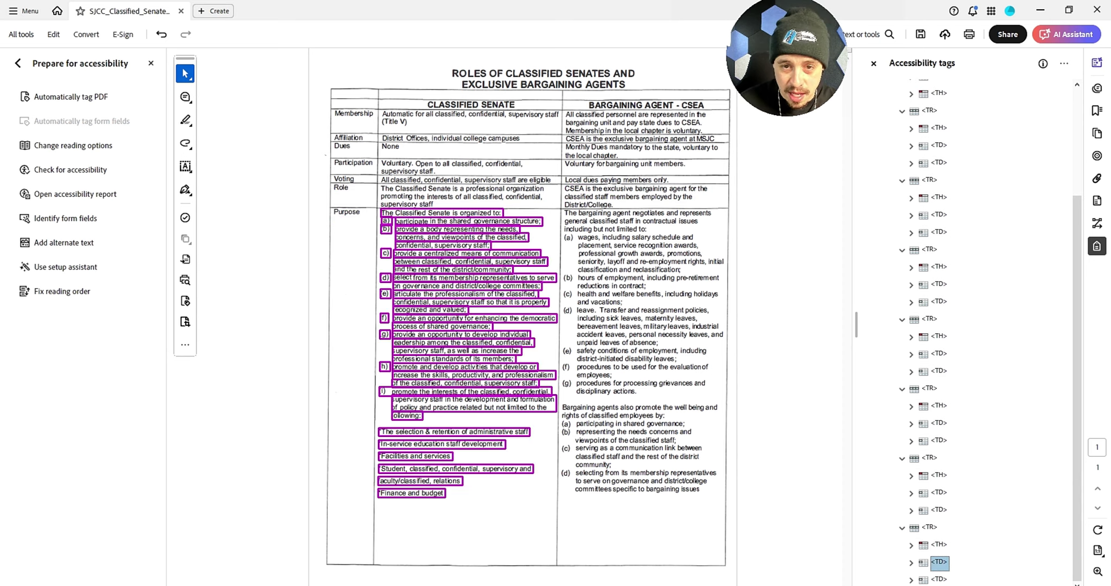
key("Right")
key("Down")
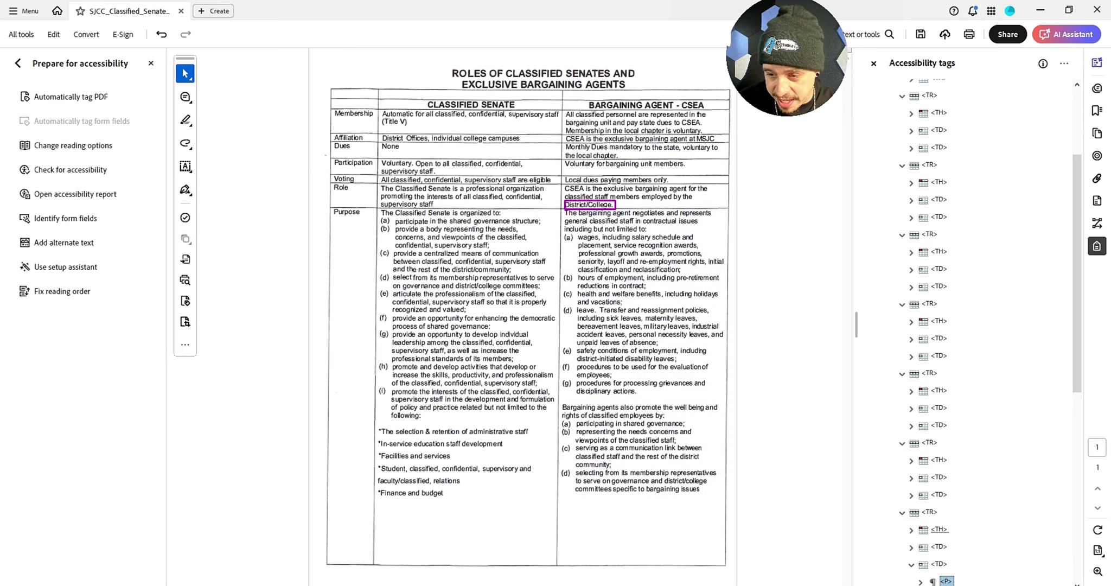
key("Right")
key("Down")
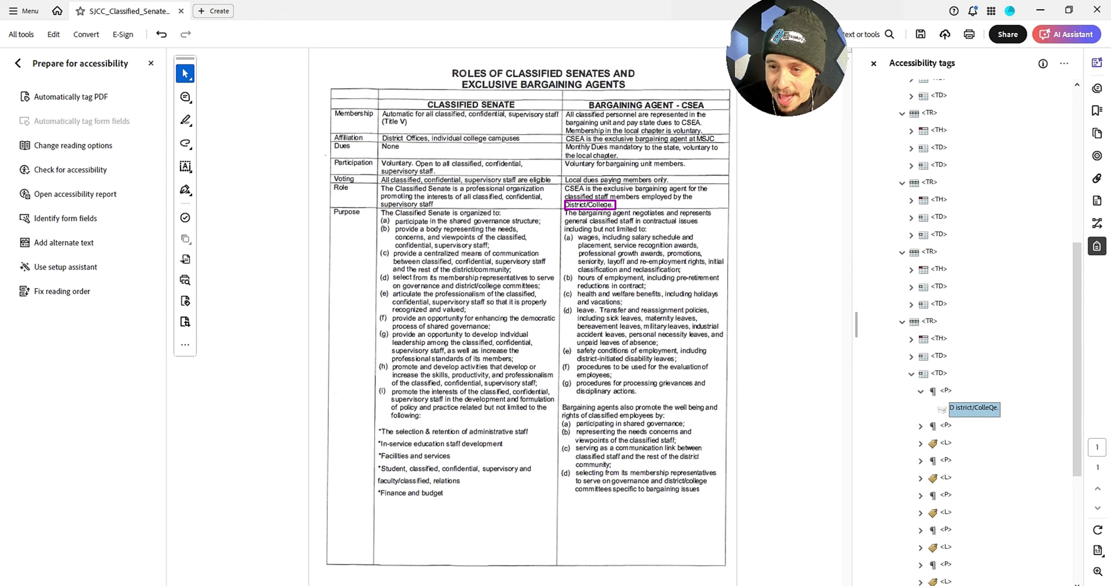
key("Up")
key("Up")
key("Up")
key("Up")
key("Up")
key("Up")
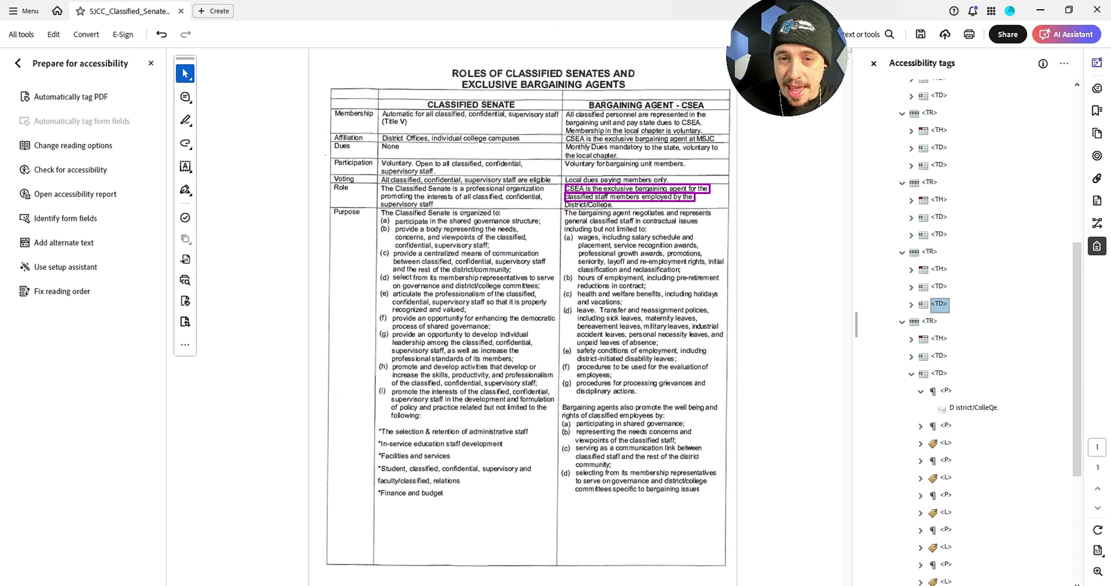
key("Right")
key("Down")
key("Right")
key("Down")
key("Down")
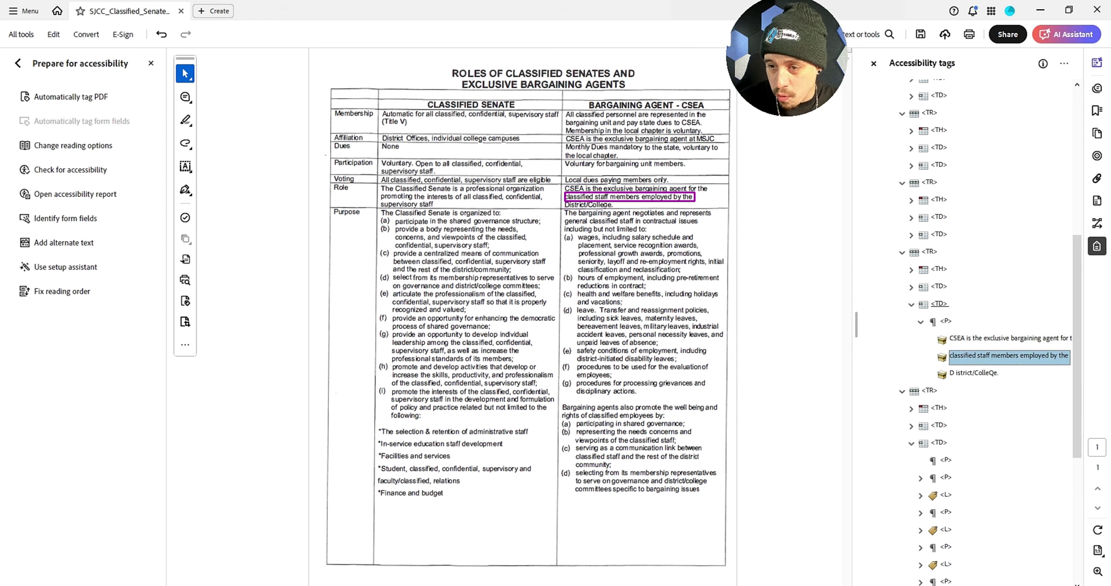
- Delete the empty P tag at the start of the Purpose row's last cell
key("Up")
key("Up")
key("Left")
key("Down")
key("Down")
key("Down")
key("Down")
key("Down")
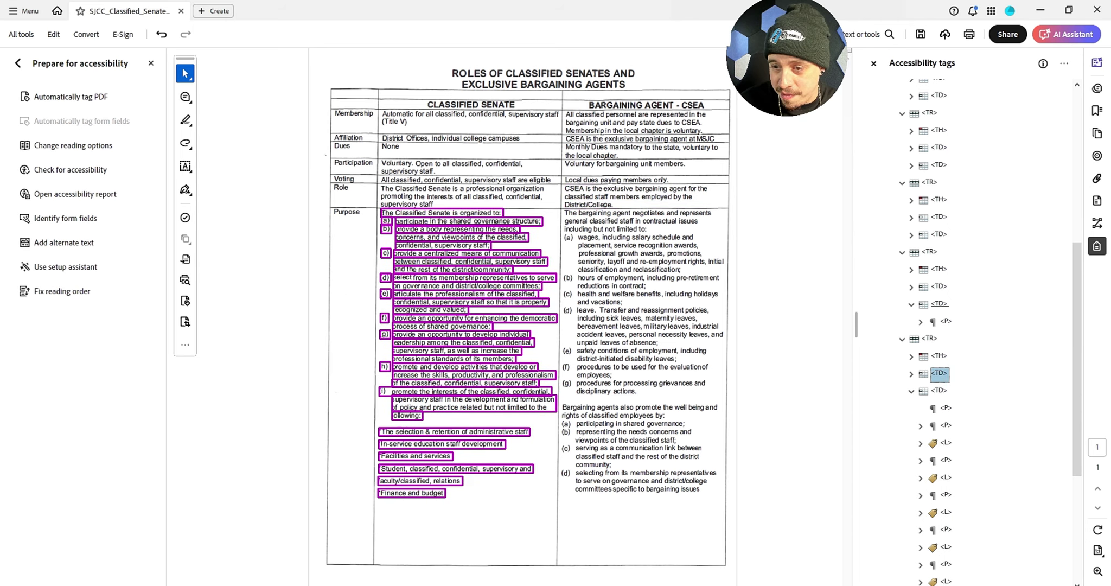
key("Up")
key("Up")
key("Up")
key("Up")
key("Up")
key("Up")
key("Up")
key("Up")
key("Up")
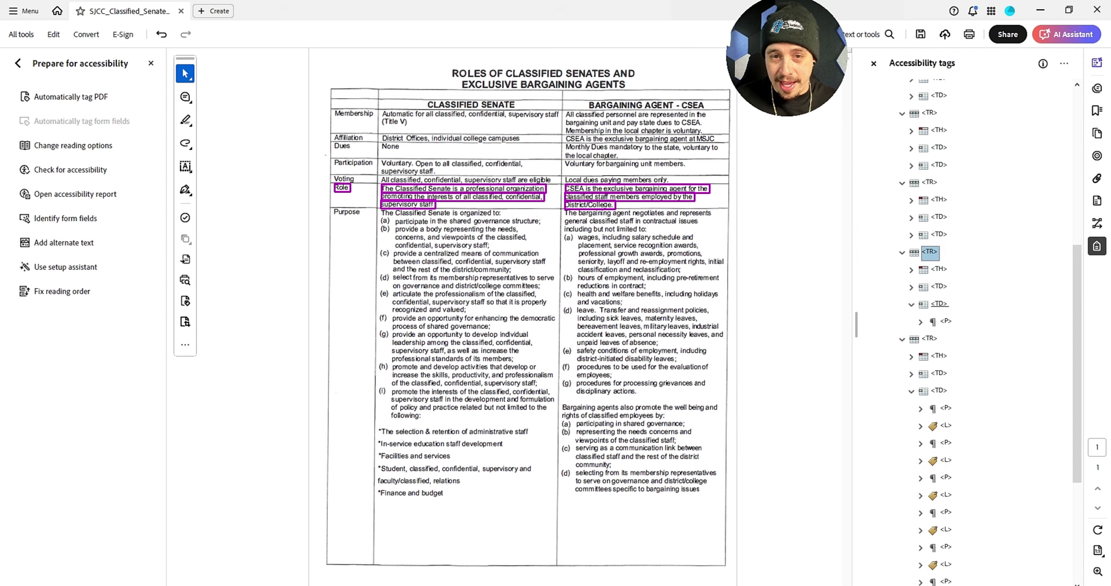
- Collapse the checked table rows from Role up to Affiliation in the tag tree
key("Left")
key("Up")
key("Left")
key("Left")
key("Up")
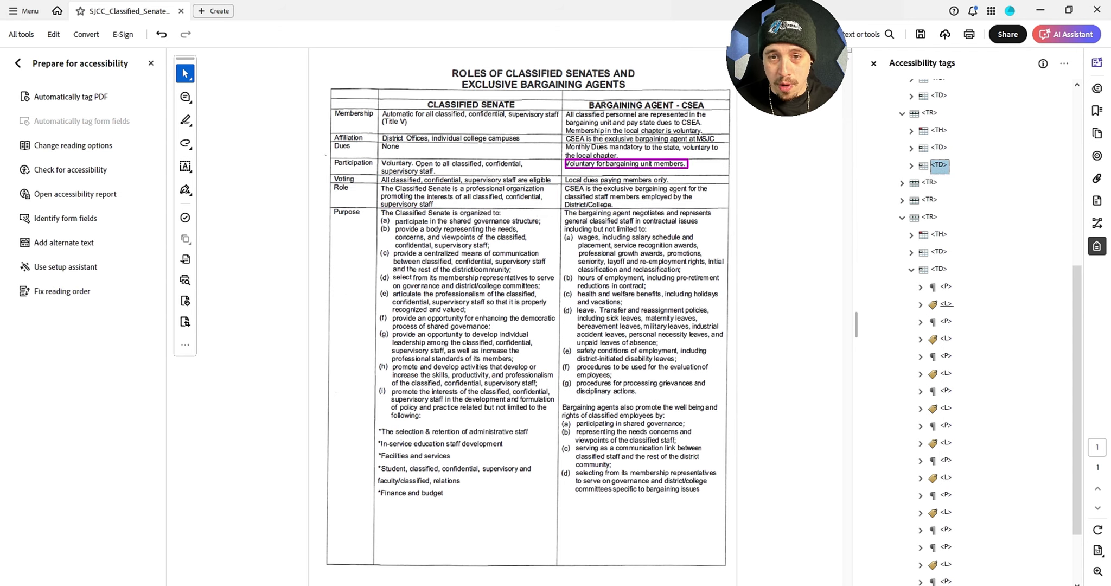
key("Up")
key("Up")
key("Left")
key("Left")
key("Up")
key("Up")
key("Up")
key("Up")
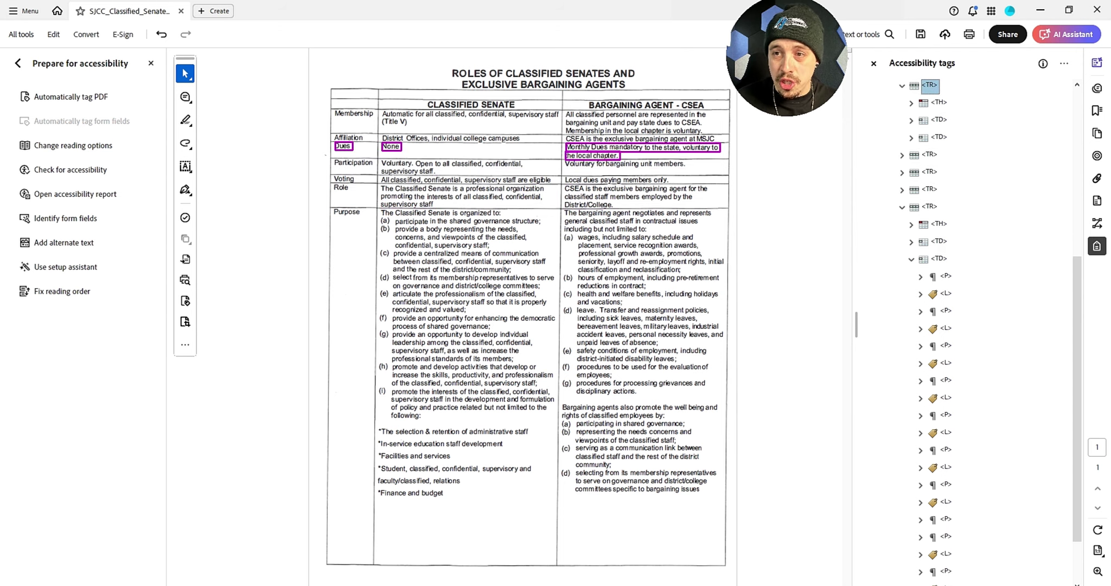
key("Up")
key("Up")
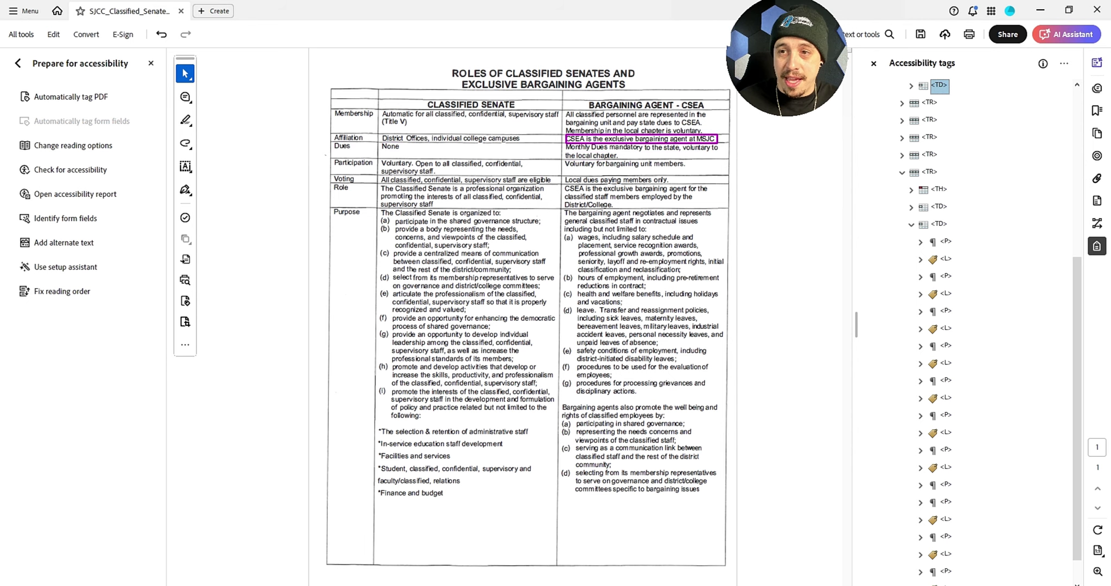
key("Down")
key("Down")
key("Down")
key("Down")
key("Down")
key("Down")
key("Down")
key("Down")
key("Down")
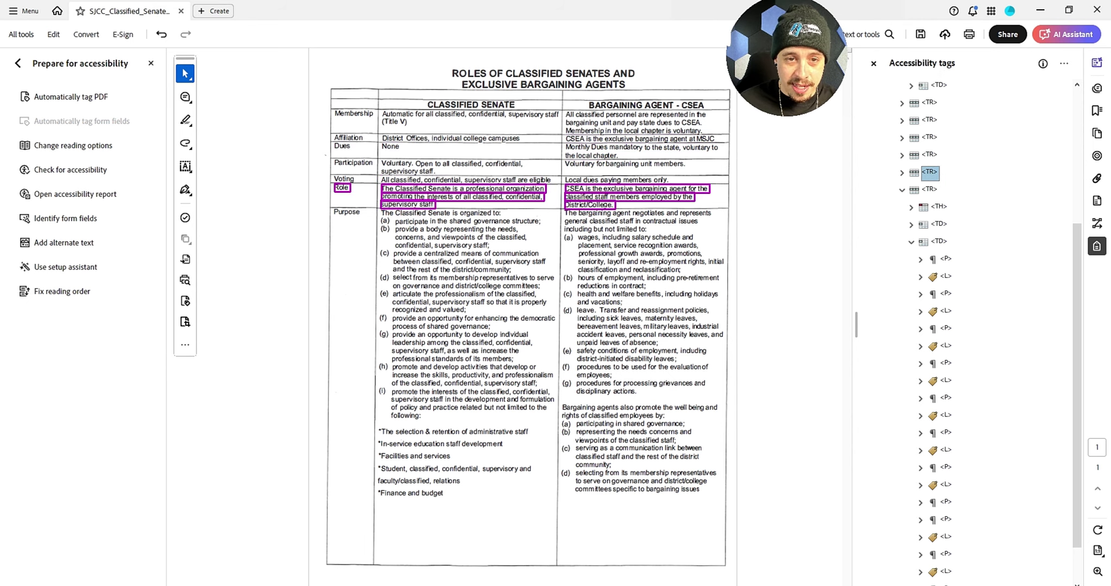
- Expand the Purpose row's Classified Senate cell and its first list, and examine how the list and paragraph tags divide the content
key("Up")
key("Right")
key("Down")
key("Down")
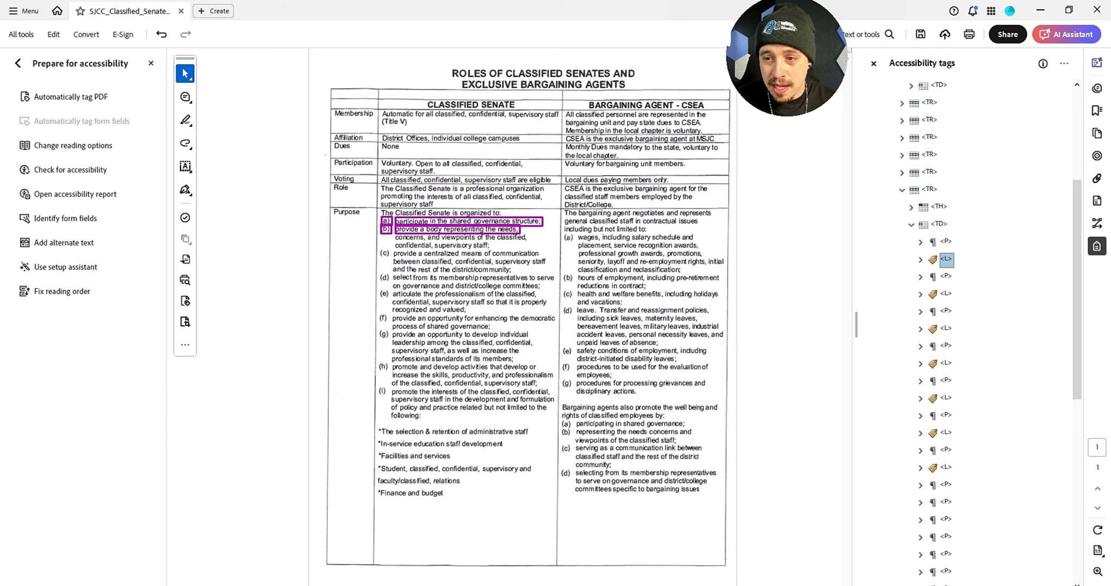
key("Right")
key("Down")
key("Down")
key("Down")
key("Down")
key("Down")
key("Down")
key("Down")
key("Down")
key("Down")
key("Down")
key("Down")
key("Down")
key("Down")
key("Down")
- Expand the first L tag in the Purpose row's Classified Senate cell and examine which paragraphs below hold continuation text of items (b) and (c)
key("Up")
key("Up")
key("Up")
key("Up")
key("Up")
key("Up")
key("Up")
key("Up")
key("Up")
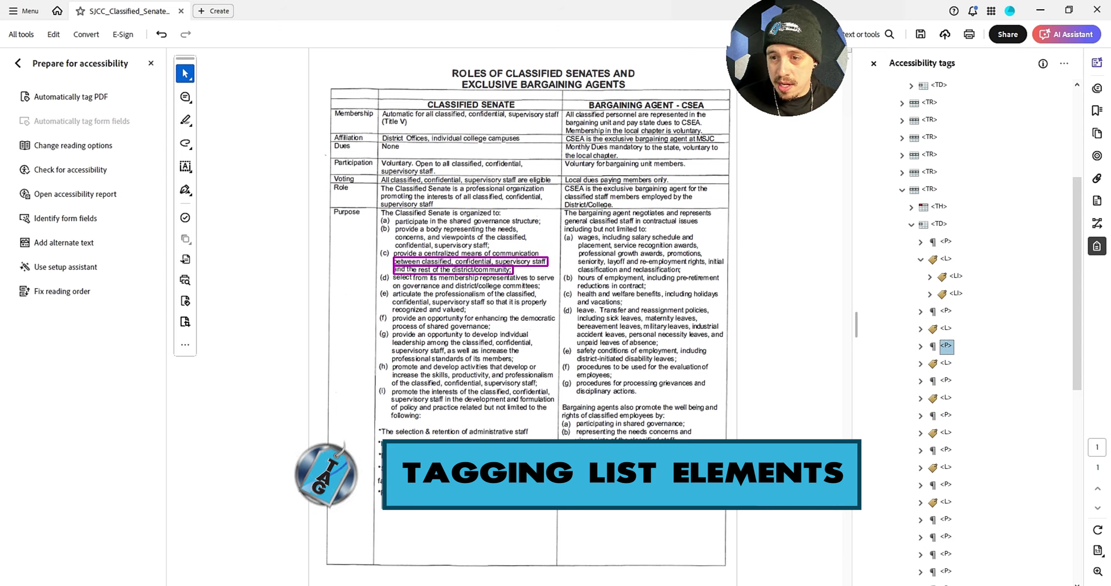
key("Up")
key("Up")
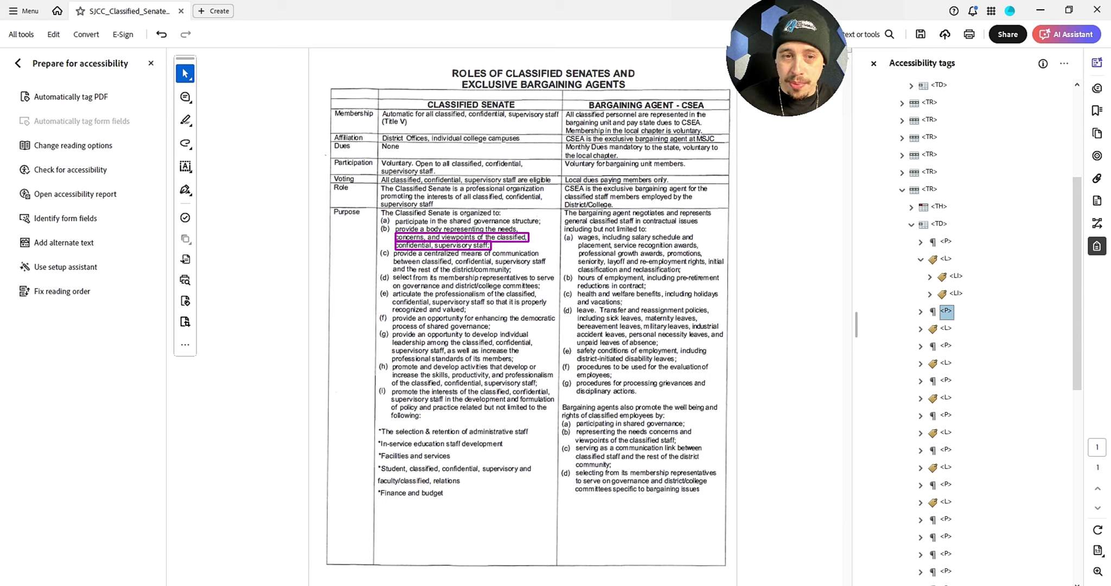
- Move the "concerns, and viewpoints of the classified," content and its Span from the paragraph below into item (b)'s LBody, after its existing text
key("Right")
key("Right")
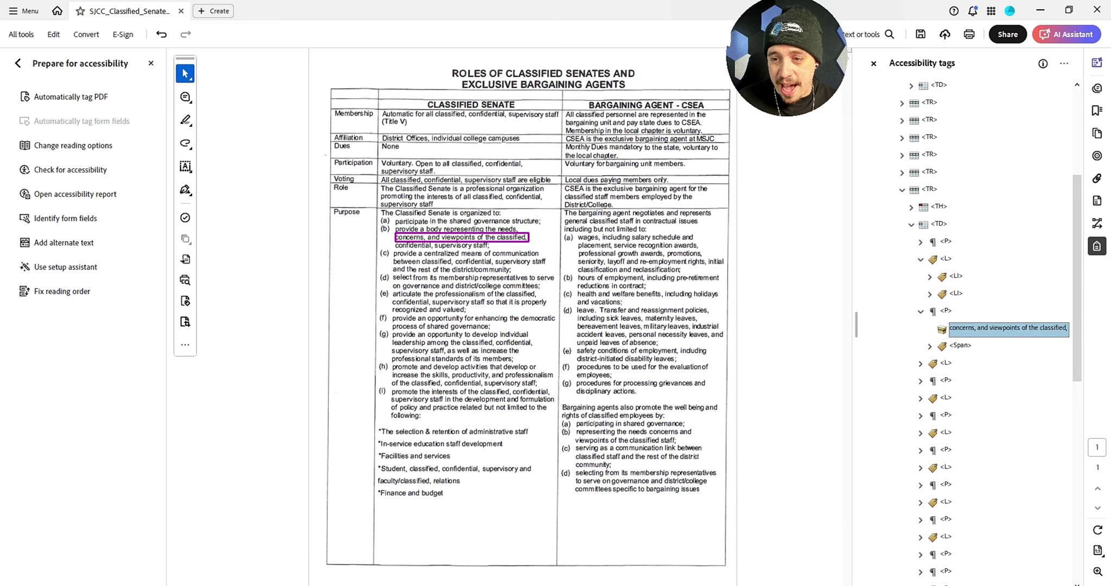
key("shift+Down")
key("Up")
key("Up")
key("Right")
key("Down")
key("Down")
key("Right")
key("Right")
key("ctrl+v")
key("Up")
key("Up")
key("Up")
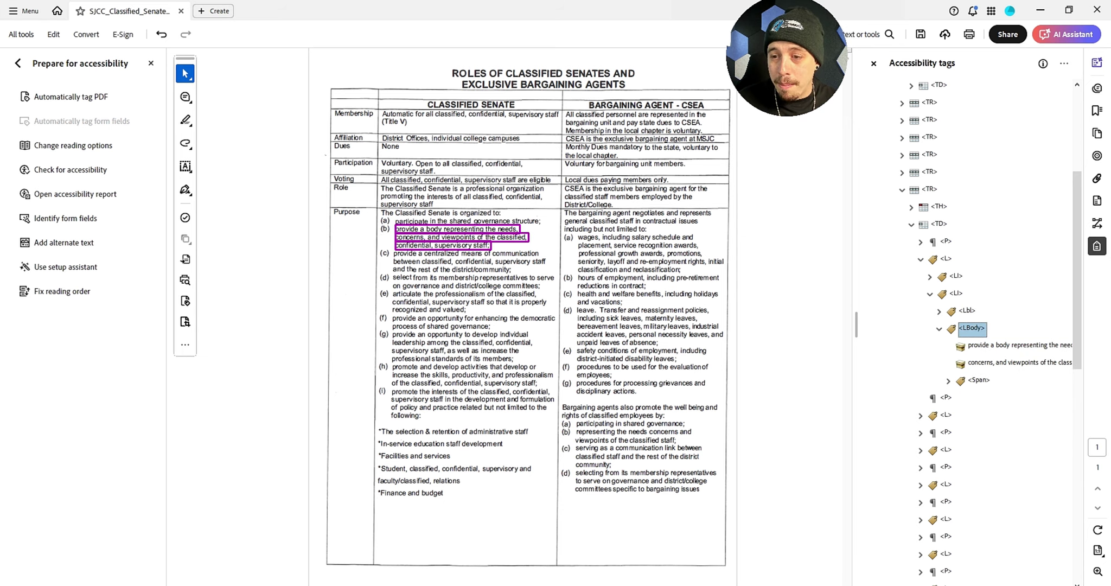
- Delete the emptied P tag below the first list and collapse item (b)'s LI tag
key("Down")
key("Down")
key("Down")
key("Down")
key("Down")
key("Down")
key("Delete")
key("Up")
key("Up")
key("Up")
key("Up")
key("Up")
key("Up")
key("Left")
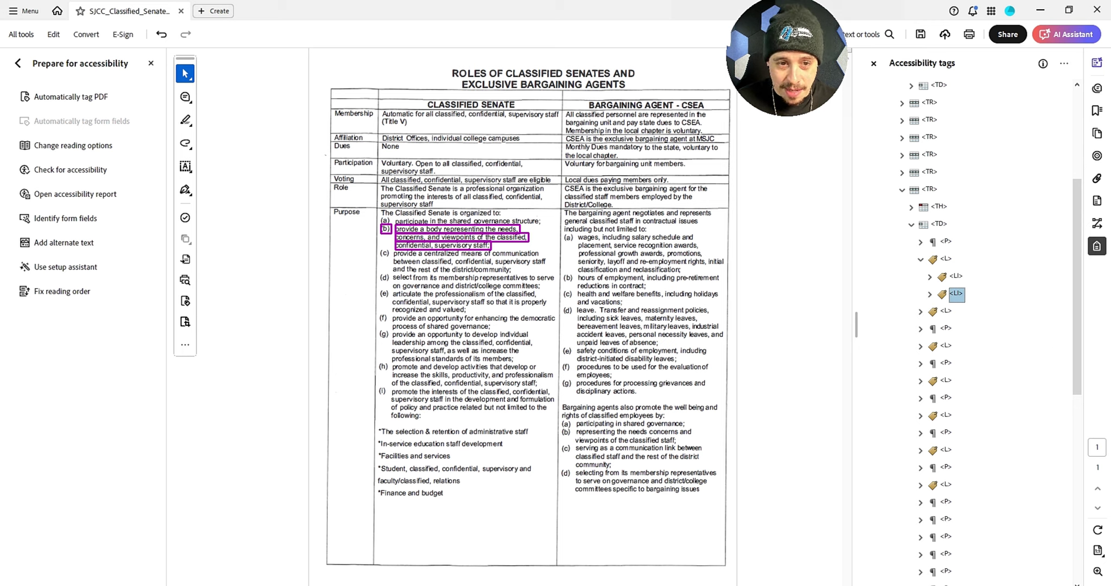
- Move the "between classified, confidential, supervisory" content and its Span from the following paragraph into item (c)'s LBody, after its existing text
key("Down")
key("Down")
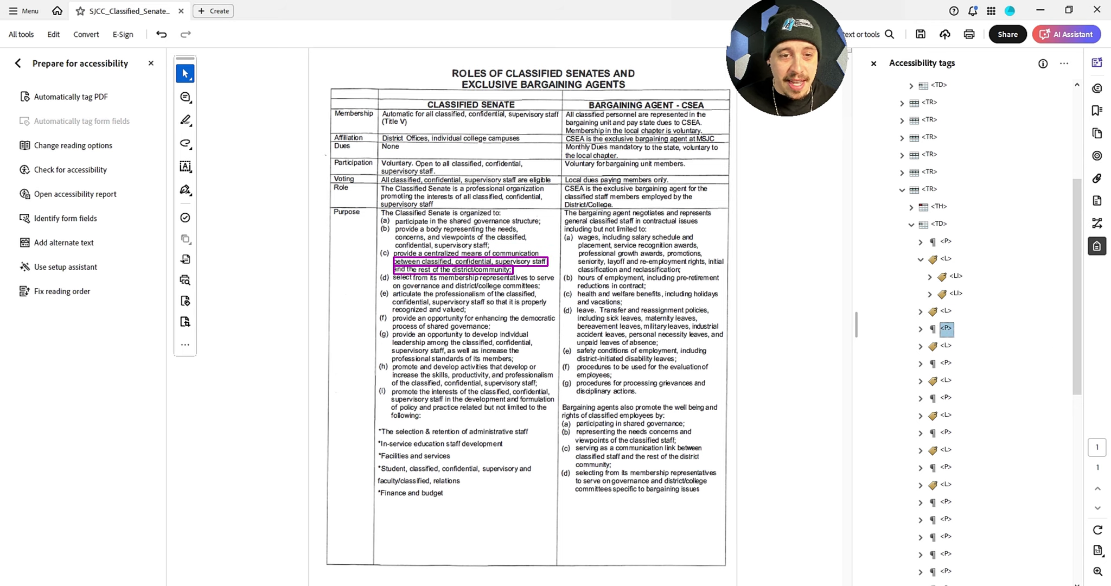
key("Right")
key("Down")
key("shift+Down")
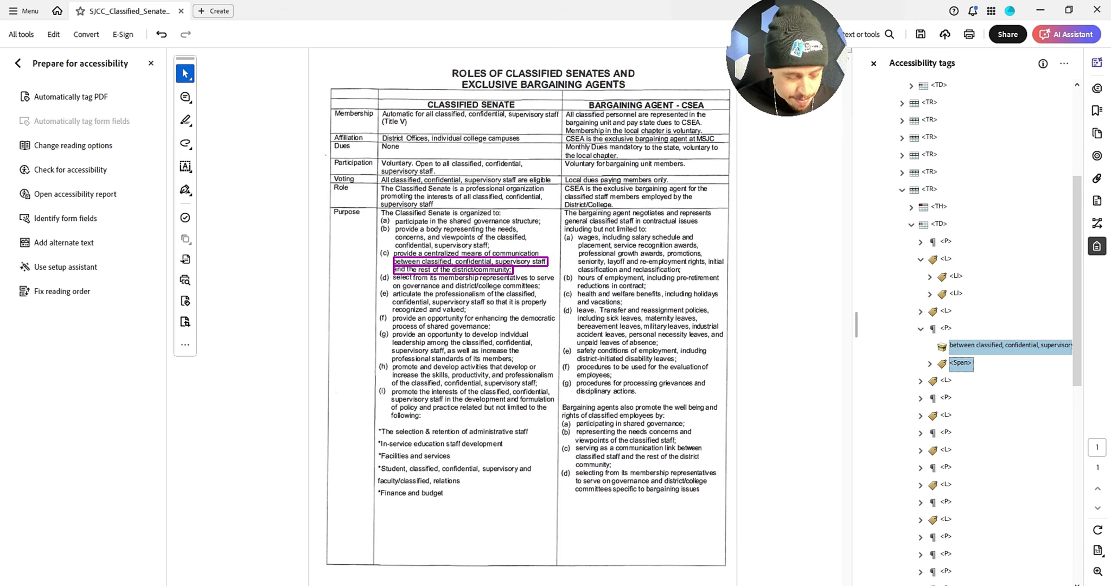
key("Up")
key("Up")
key("Up")
key("Right")
key("Down")
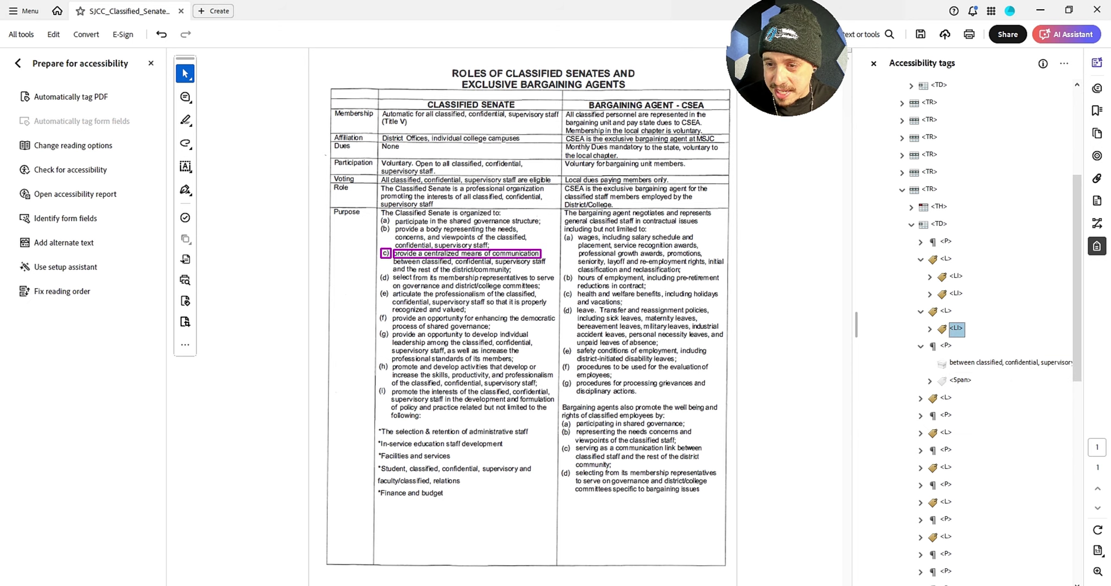
key("Right")
key("Down")
key("Down")
key("Right")
key("Down")
key("ctrl+v")
- Move item (c)'s LI tag to the end of the first list and delete the emptied L and P tags below it
key("Up")
key("Up")
key("Up")
key("Left")
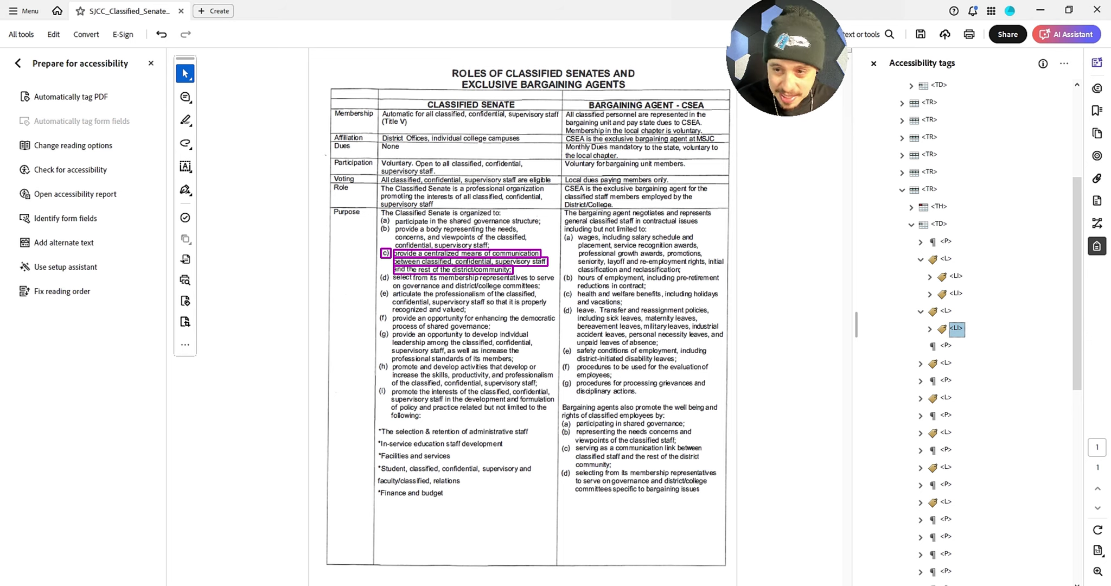
key("Up")
key("Up")
key("Down")
key("Down")
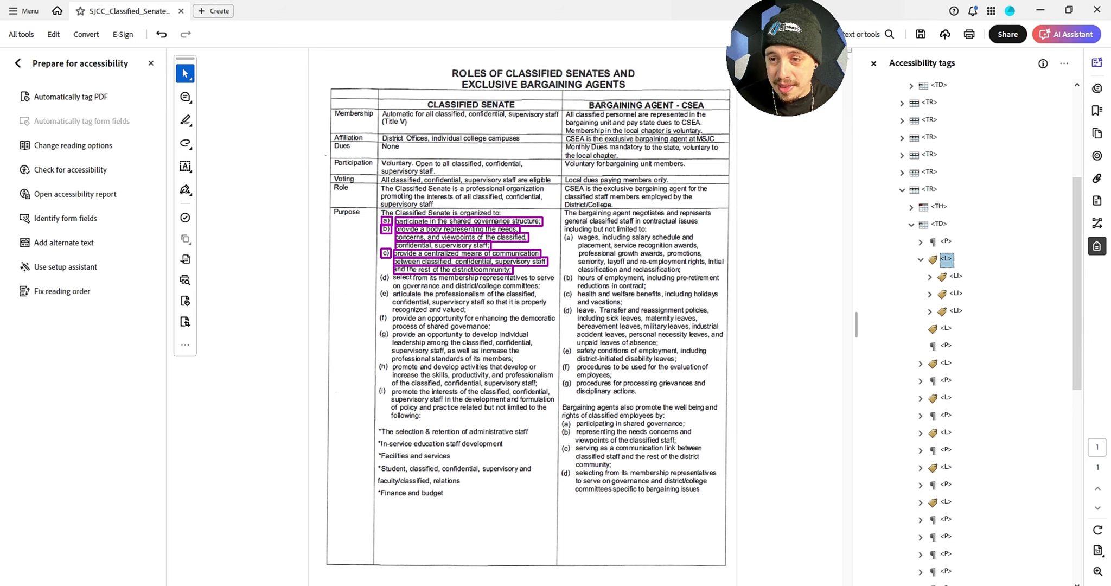
key("Delete")
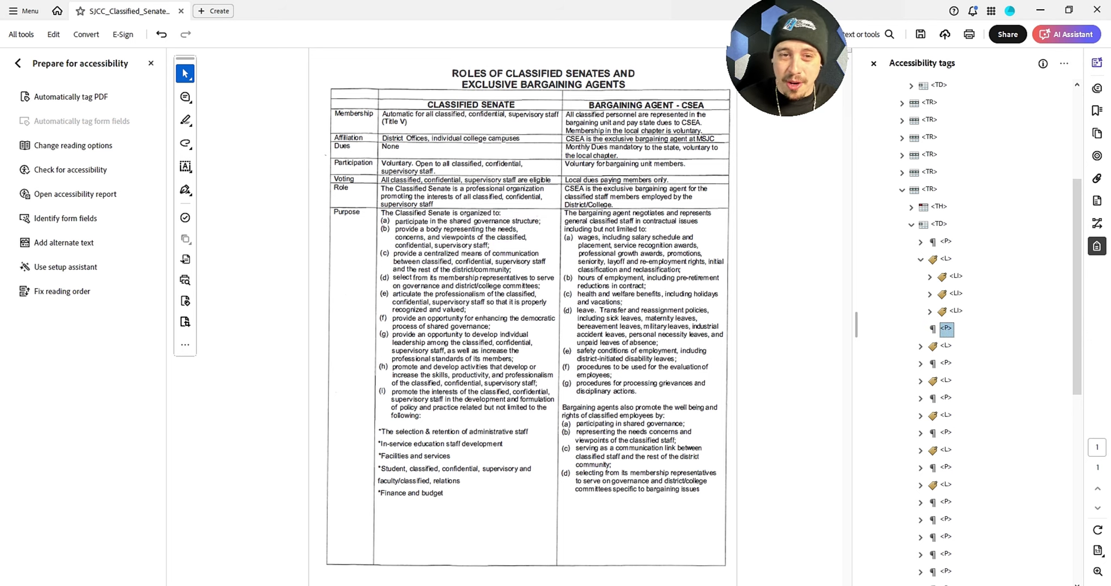
key("Delete")
- Move the LI tags for items (d) and (e) to the end of the first list and delete their emptied L tag
key("Right")
key("Down")
key("shift+Down")
key("ctrl+x")
key("Up")
key("Up")
key("Up")
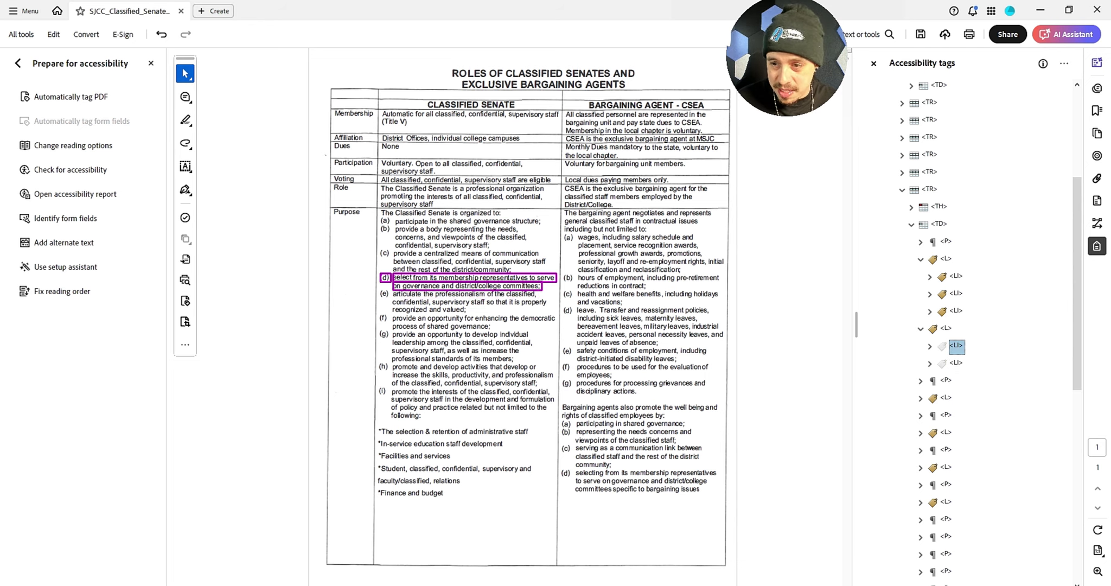
key("ctrl+v")
key("Down")
key("Down")
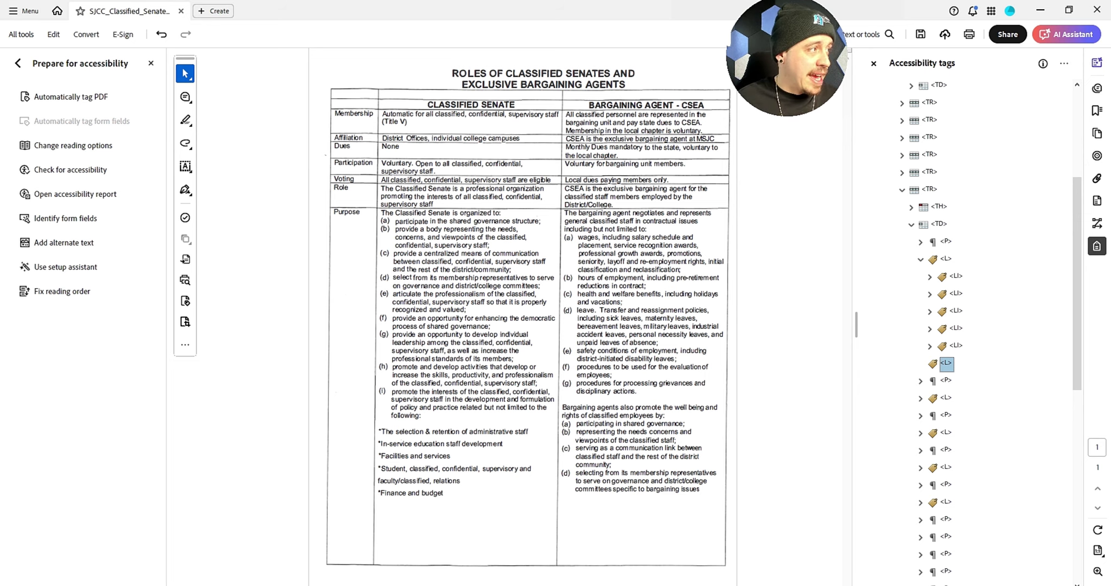
key("Delete")
- Move the "confidential, supervisory staff so that it is properly" content and its Span from the following paragraph to the end of item (e)'s LBody
key("Right")
key("Down")
key("shift+Down")
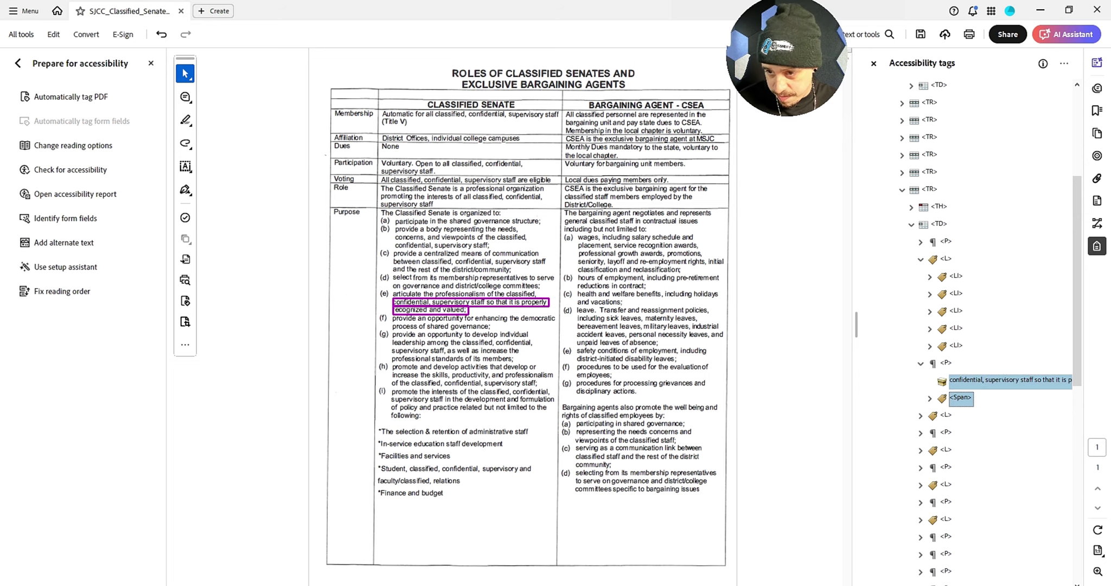
key("Up")
key("Up")
key("Right")
key("Down")
key("Down")
key("Right")
key("Down")
key("ctrl+v")
- Collapse item (e)'s LI tag and delete the emptied P tag below the list
key("Up")
key("Up")
key("Up")
key("Left")
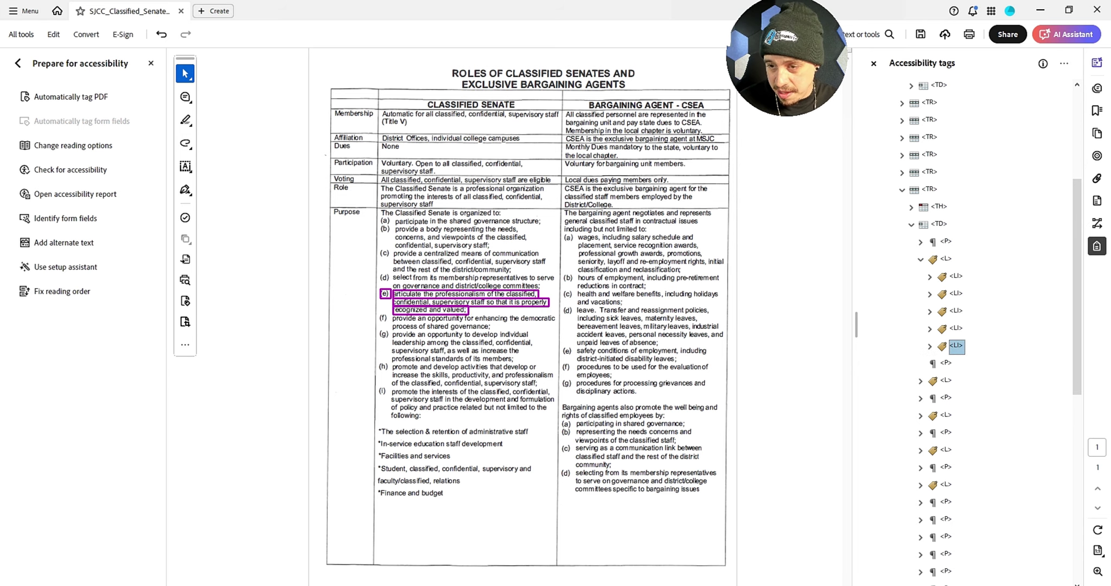
key("Down")
key("Delete")
- Move item (f)'s LI tag to the end of the first list and delete its emptied L tag
key("Right")
key("Down")
key("ctrl+x")
key("Up")
key("ctrl+v")
key("Down")
key("Delete")
- Move the "process of shared governance;" content from the following paragraph into item (f)'s LBody and delete the emptied P tag
key("Right")
key("Down")
key("Up")
key("Up")
key("Right")
key("Down")
key("Down")
key("Right")
key("Down")
key("ctrl+v")
key("Down")
key("Down")
key("Delete")
- Move item (g)'s LI tag to the end of the first list and delete its emptied L tag
key("Right")
key("Up")
key("Up")
key("Up")
key("Up")
key("Left")
key("ctrl+v")
key("Down")
key("Down")
key("Delete")
- Move the "leadership among the classified, confidential" text and its two Span tags from the following paragraph into item (g)'s LBody
key("Right")
key("Down")
key("shift+Down")
key("shift+Down")
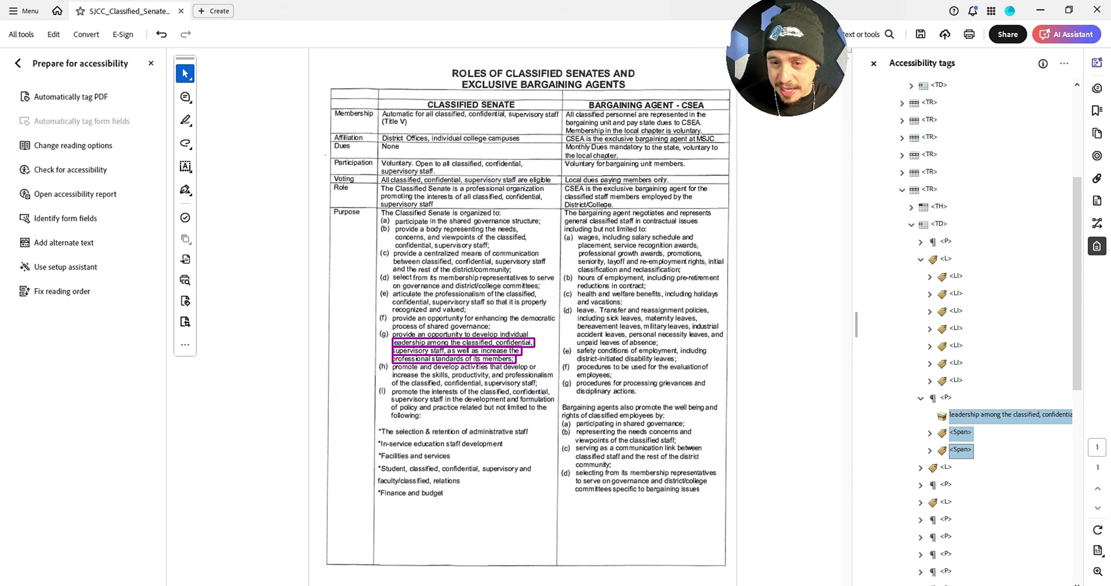
key("Up")
key("Up")
key("Up")
key("Up")
key("Right")
key("Down")
key("Down")
key("Right")
key("Down")
key("ctrl+v")
- Delete the emptied P tag below the list and collapse item (g)'s LI tag
key("Down")
key("Down")
key("Down")
key("Down")
key("Delete")
key("Up")
key("Up")
key("Up")
key("Up")
key("Up")
key("Up")
key("Up")
key("Left")
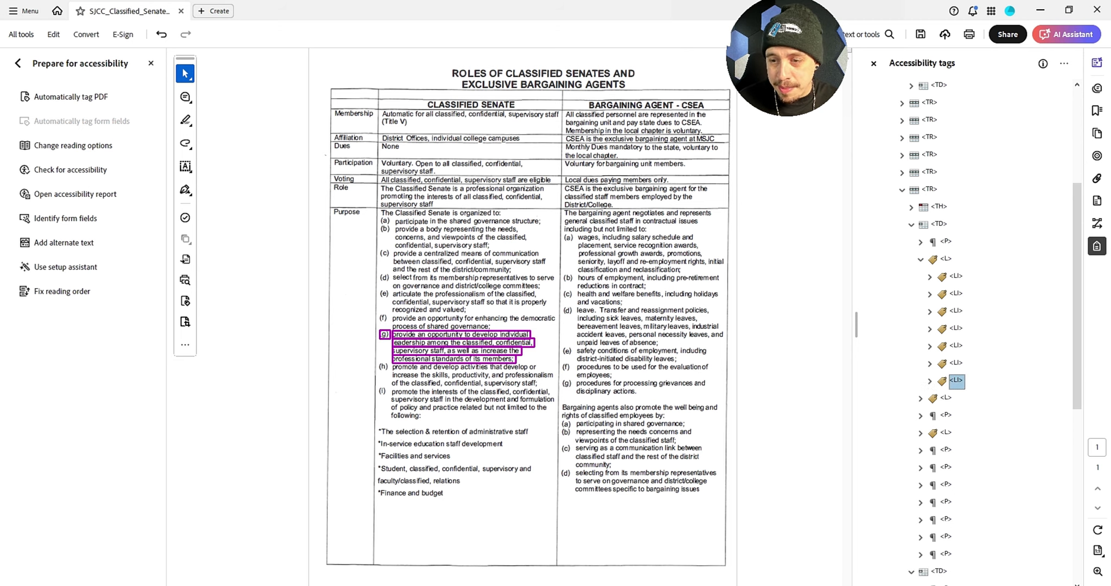
- Move item (h)'s LI tag to the end of the first list and delete its emptied L tag
key("Down")
key("Right")
key("Up")
key("ctrl+v")
key("Down")
key("Down")
key("Delete")
- Move the "increase the skills, productivity, and professionalism" content from the following paragraph into item (h)'s LBody and delete the emptied P tag
key("Right")
key("Down")
key("shift+Down")
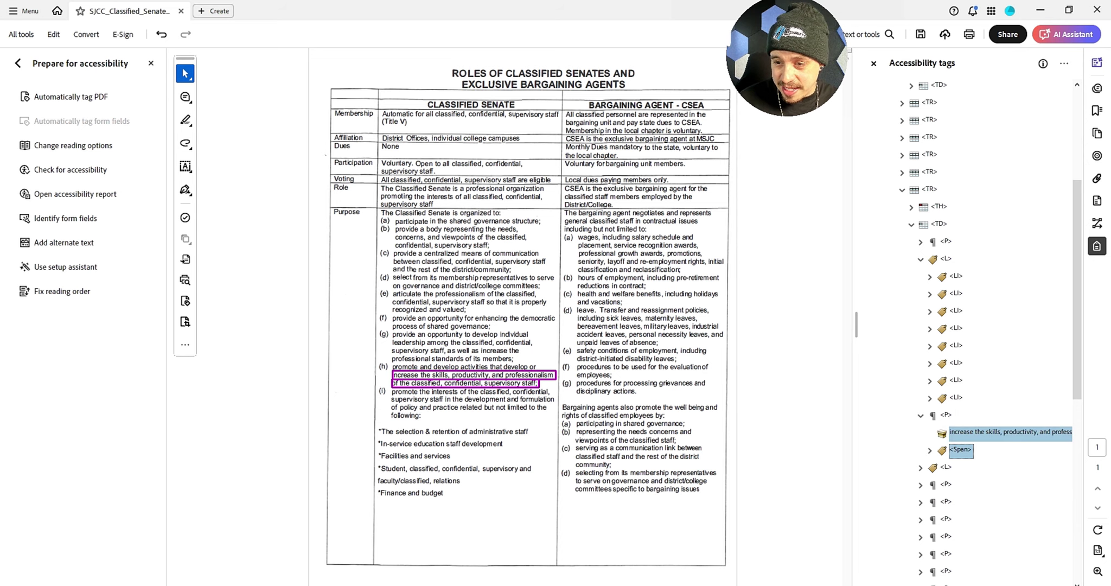
key("ctrl+x")
key("Up")
key("Right")
key("Down")
key("Down")
key("Right")
key("Down")
key("ctrl+v")
key("Down")
key("Down")
key("Down")
key("Delete")
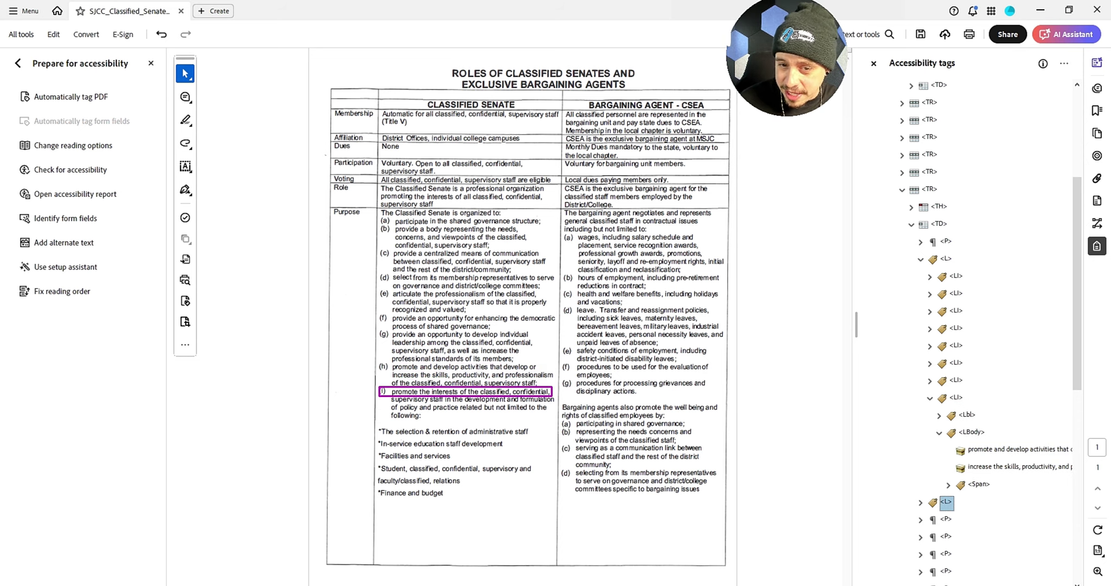
- Move item (i)'s LI tag to the end of the first list and delete its emptied L tag
key("Up")
key("Up")
key("Up")
key("Up")
key("Up")
key("Up")
key("Up")
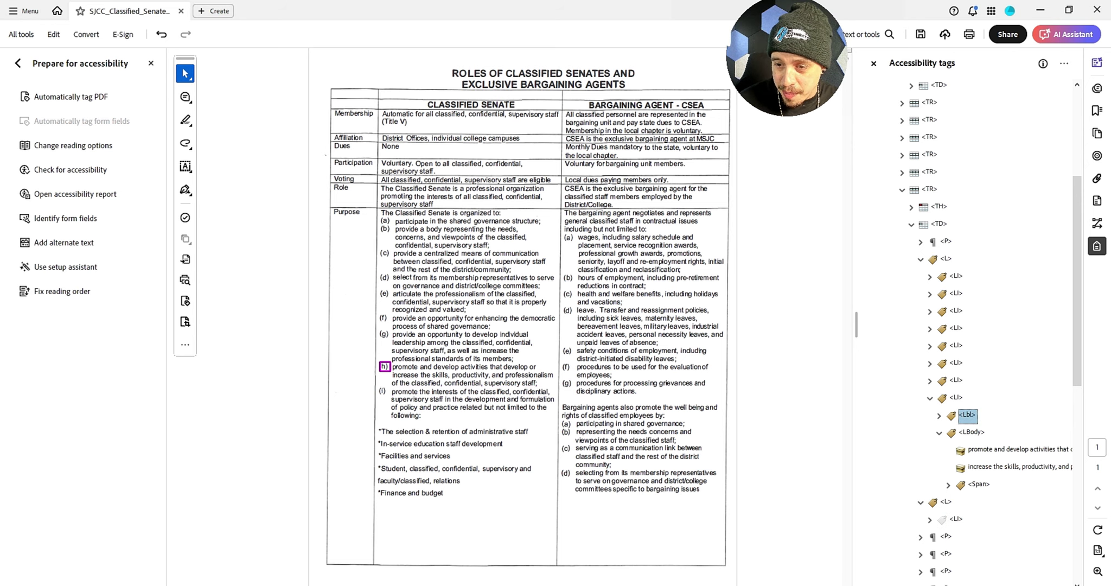
key("Left")
key("ctrl+v")
key("Down")
key("Down")
key("Down")
key("Up")
key("Delete")
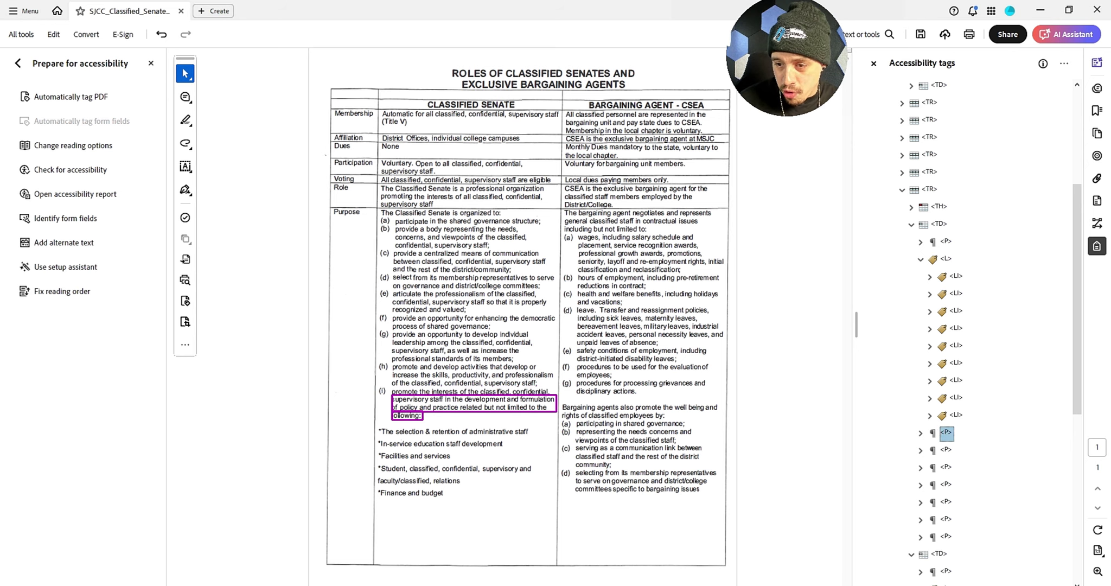
- Cut the "supervisory staff in the development and formulation" text and its Span from the following paragraph and expand item (i)'s LI tag
key("Right")
key("Down")
key("shift+Down")
key("Up")
key("Up")
key("Up")
key("Right")
key("Down")
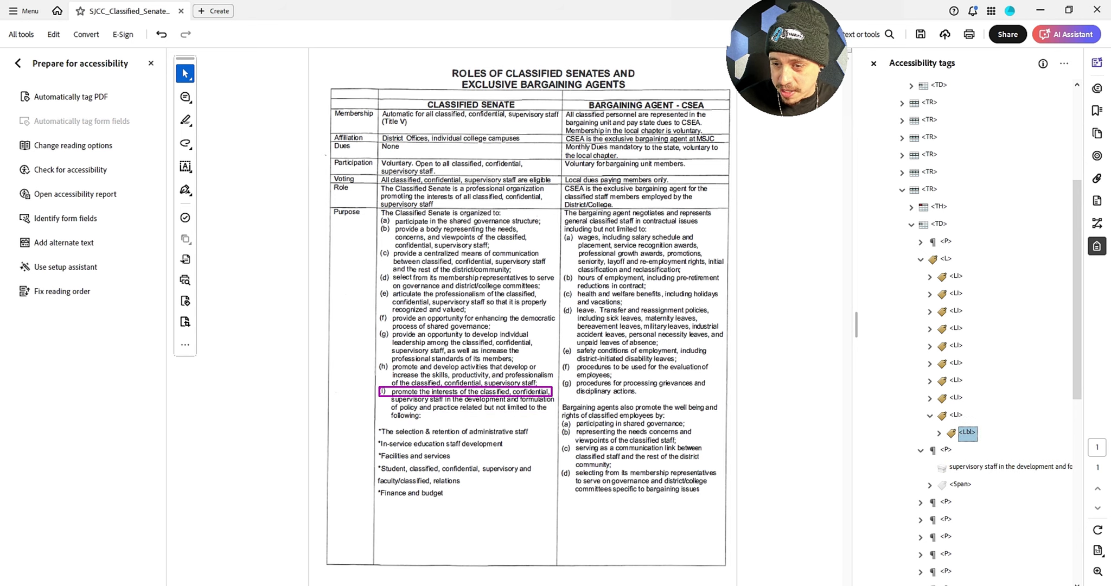
- Compare item (i)'s tag structure with item (h)'s and rename item (i)'s Lbl tag as Lbody
key("Right")
key("Down")
key("Up")
key("Down")
key("Up")
key("Up")
key("Up")
key("Right")
key("Down")
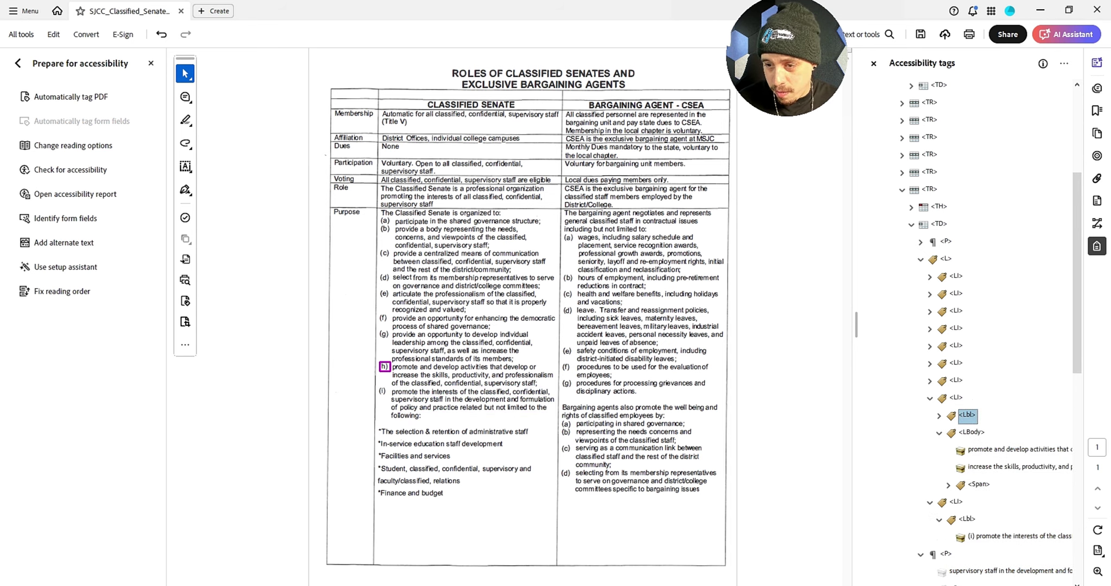
key("Up")
key("Left")
key("Down")
key("Down")
key("F2")
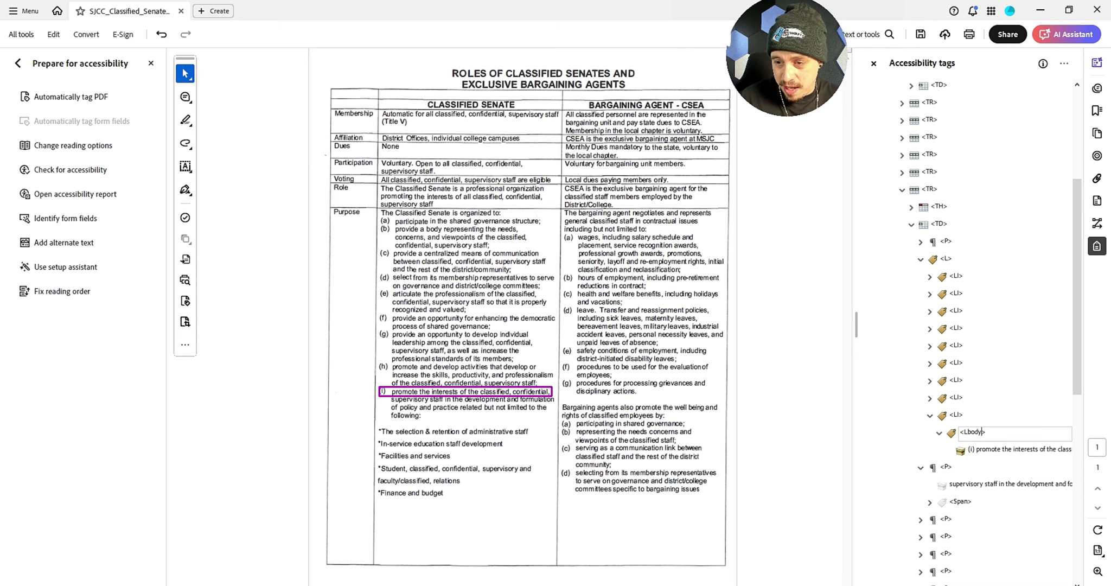
- Place the cut paragraph content after item (i)'s text in its LBody, collapse the LI tag, and delete the emptied P tag
key("Down")
key("ctrl+v")
key("Up")
key("Up")
key("Left")
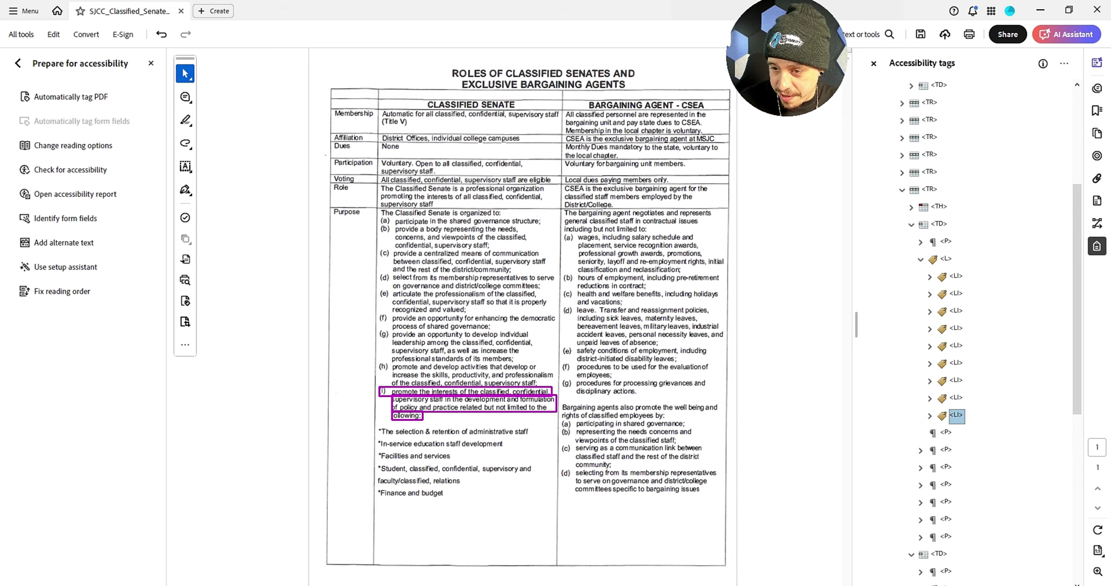
key("Down")
key("ctrl+v")
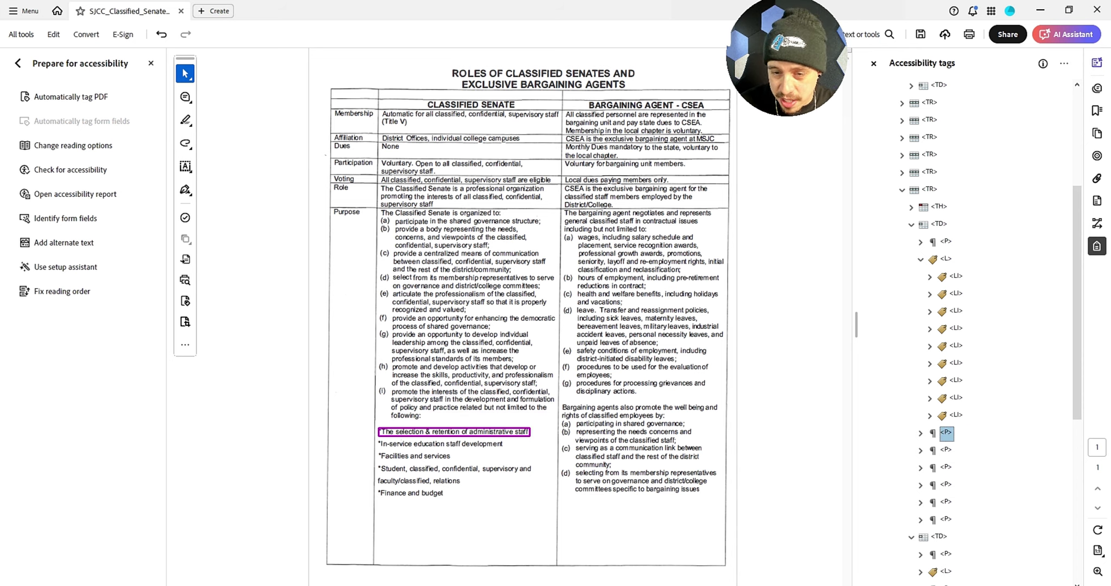
- Examine the asterisked paragraphs' P tags below the first list and the opening tags of the Bargaining Agent Purpose cell
key("Down")
key("Down")
key("Down")
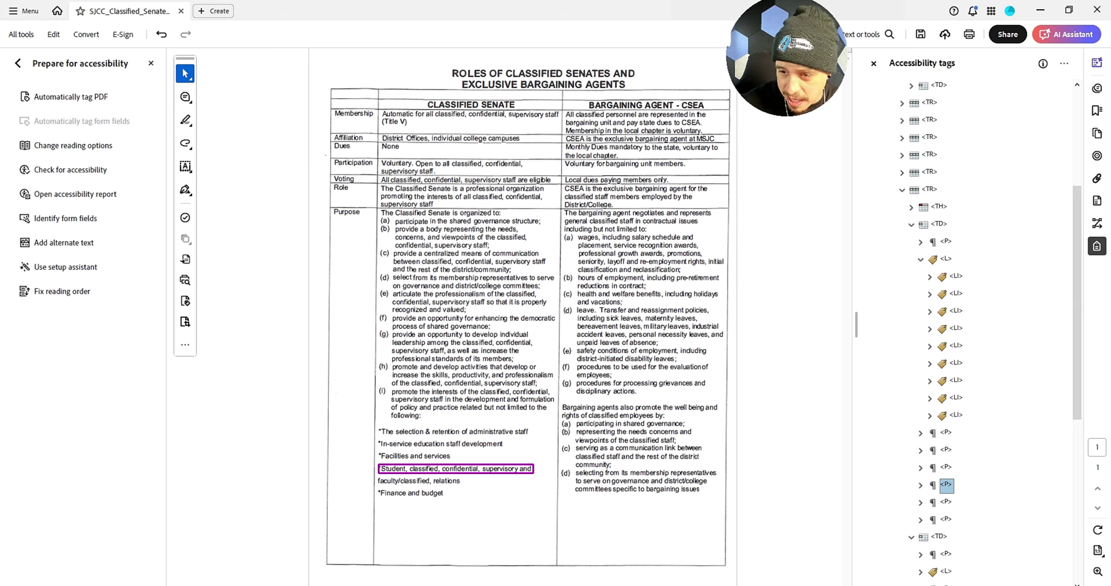
key("Down")
key("Down")
key("Down")
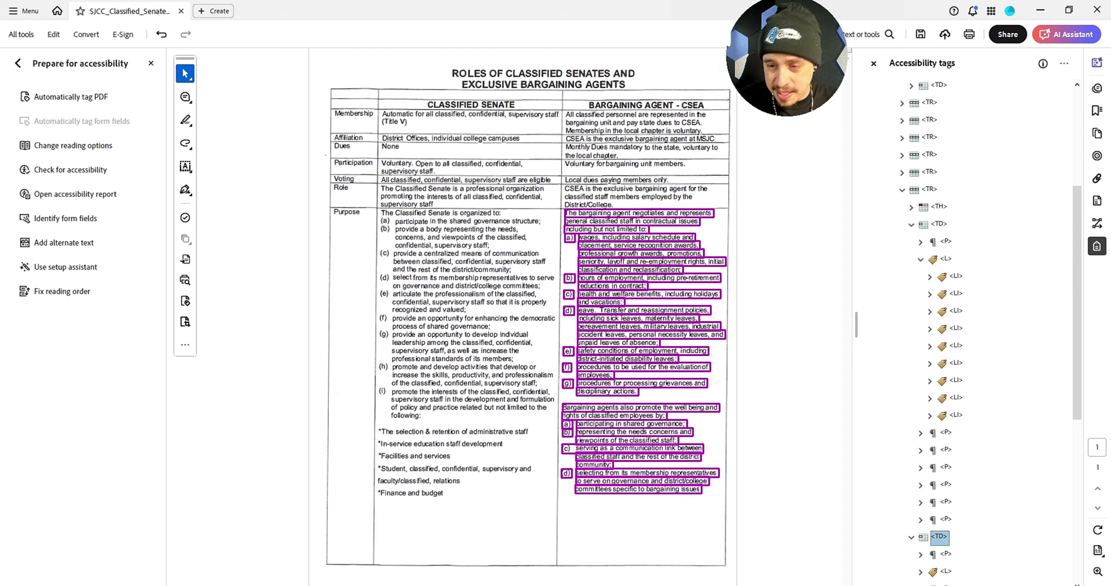
key("Down")
key("Down")
key("Down")
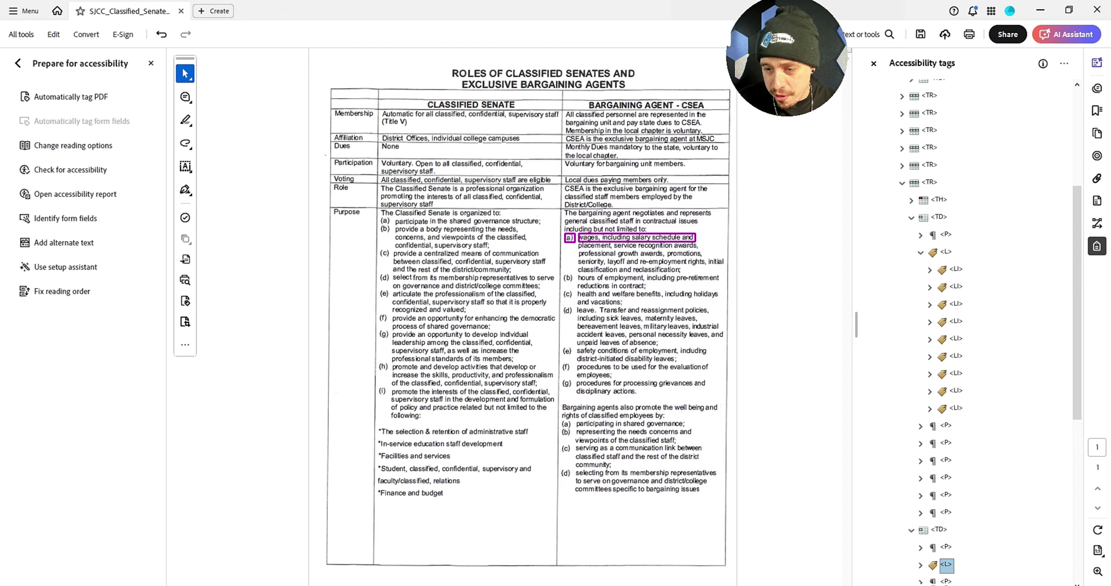
- Cut the "placement, service recognition awards" text through the "classification and reclassification" Span from the paragraph below the Bargaining Agent cell's first list
key("Right")
key("Down")
key("shift+Down")
key("shift+Down")
key("shift+Down")
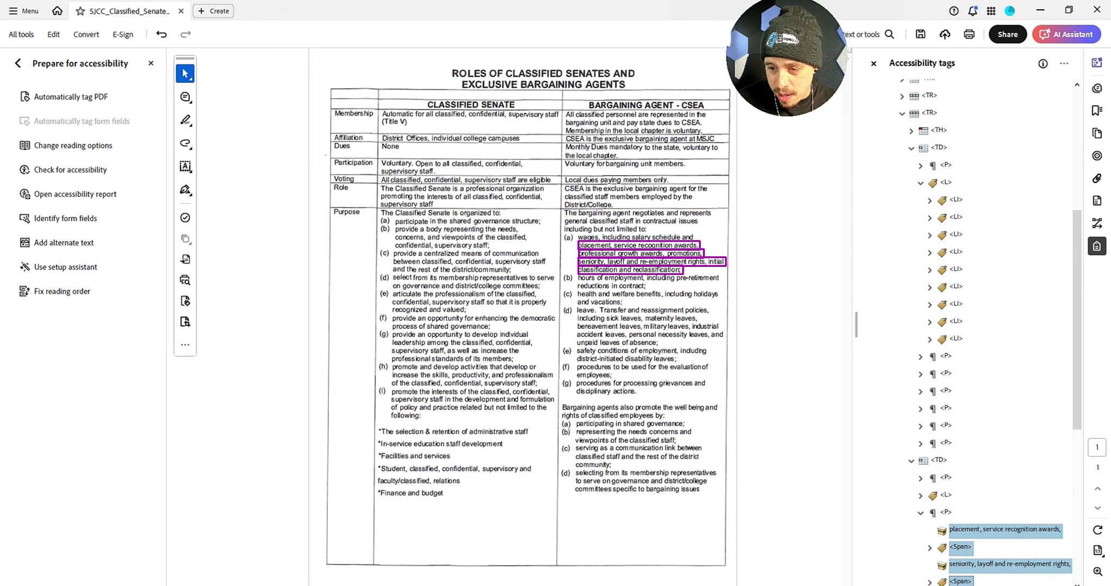
- Place the cut paragraph content in item (a)'s LBody, after "wages, including salary schedule and", in the Bargaining Agent cell's first list
key("Up")
key("Up")
key("Up")
key("Up")
key("Up")
key("Right")
key("Down")
key("Right")
key("Down")
key("Down")
key("Right")
key("Down")
key("Down")
key("Down")
key("Down")
key("Down")
key("Down")
key("Down")
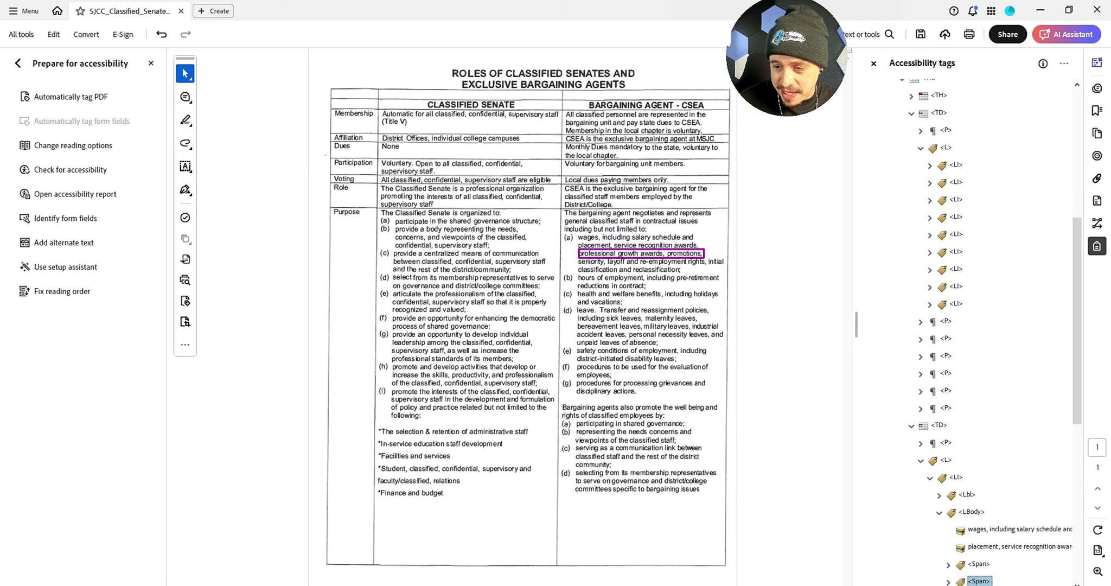
- Delete the emptied P tag below item (a)'s list and collapse item (a)'s LBody
key("Down")
key("Down")
key("Down")
key("Up")
key("Up")
key("Up")
key("Up")
key("Delete")
key("Up")
key("Up")
key("Up")
key("Up")
key("Up")
key("Up")
key("Left")
key("Up")
key("Up")
key("Up")
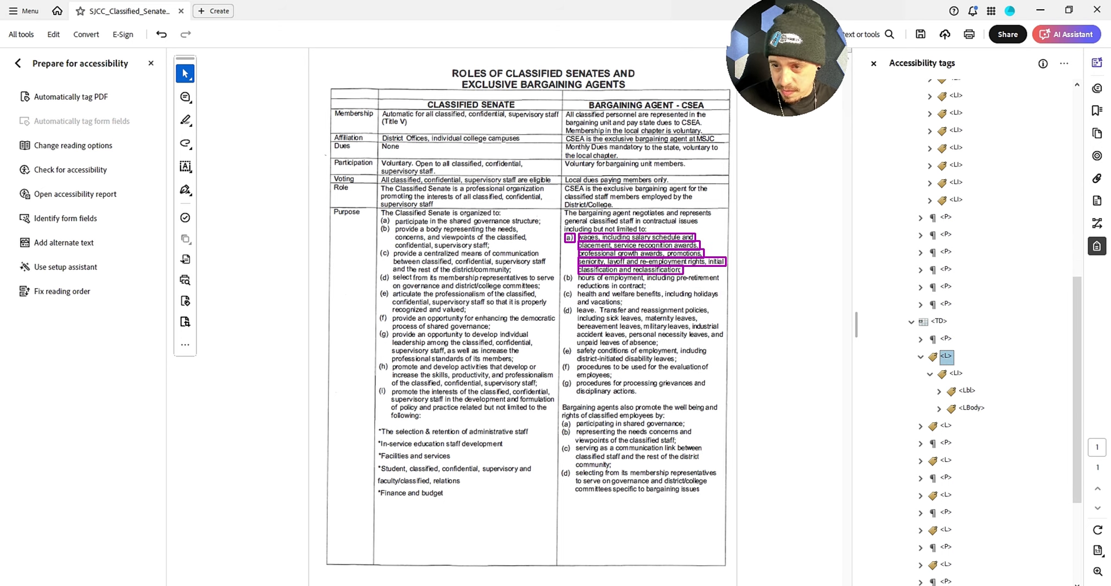
key("Down")
key("Down")
key("Down")
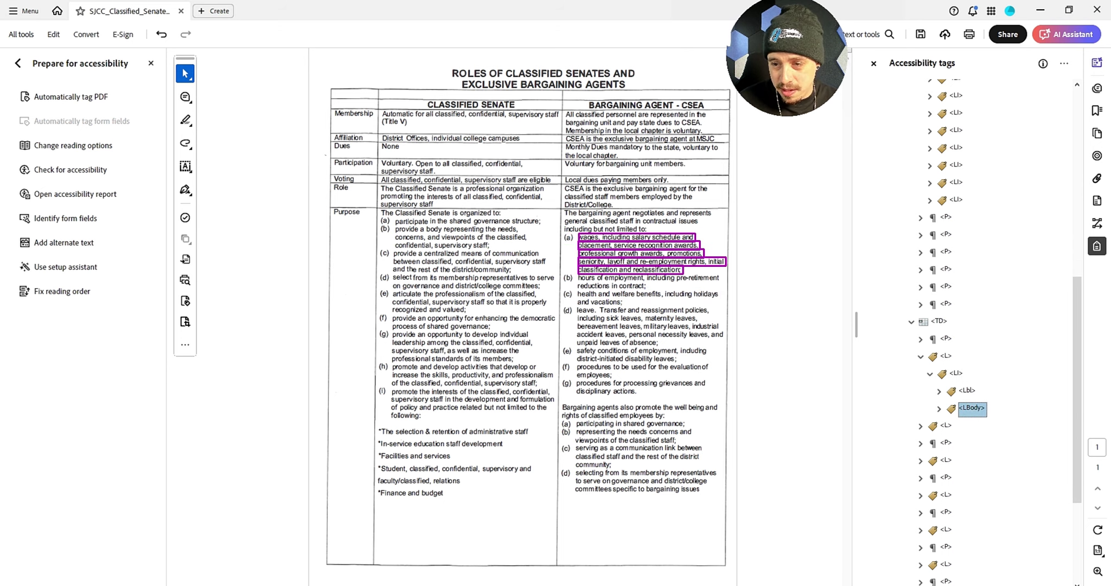
- Move item (b)'s LI into the first list after item (a) and delete the emptied L tag
key("Right")
key("Down")
key("ctrl+x")
key("Up")
key("Up")
key("Up")
key("Up")
key("ctrl+v")
key("Left")
key("Down")
key("Down")
key("Delete")
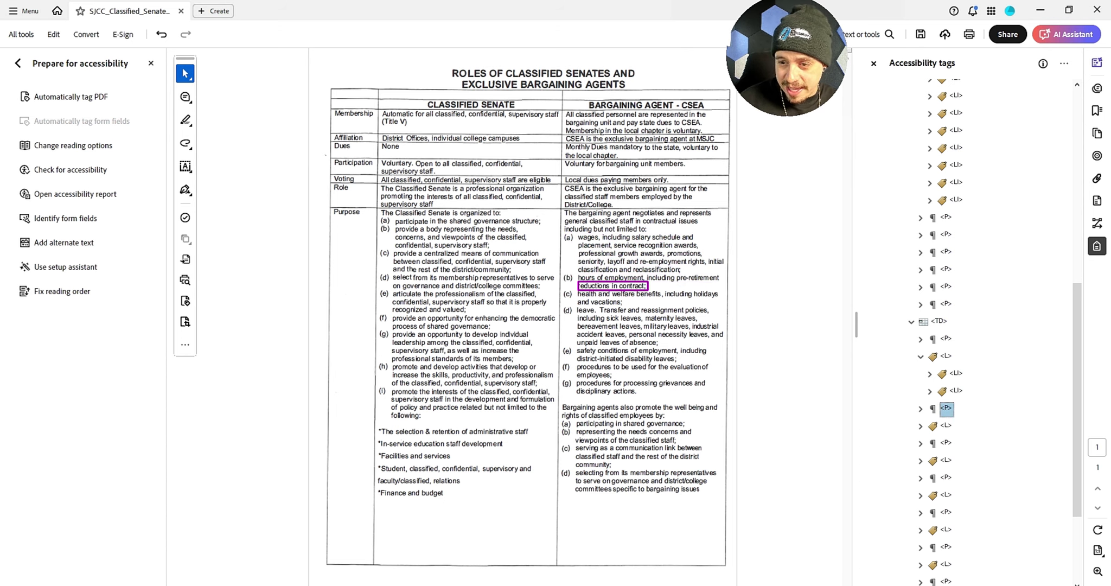
- Move the "reductions in contract;" text from its paragraph into item (b)'s LBody and delete the emptied P tag
key("Right")
key("Down")
key("ctrl+x")
key("Up")
key("Right")
key("Down")
key("Down")
key("Right")
key("Down")
key("ctrl+v")
key("Down")
key("Delete")
- Move item (c)'s LI into the first list after item (b) and delete the L tag it came from
key("Right")
key("Down")
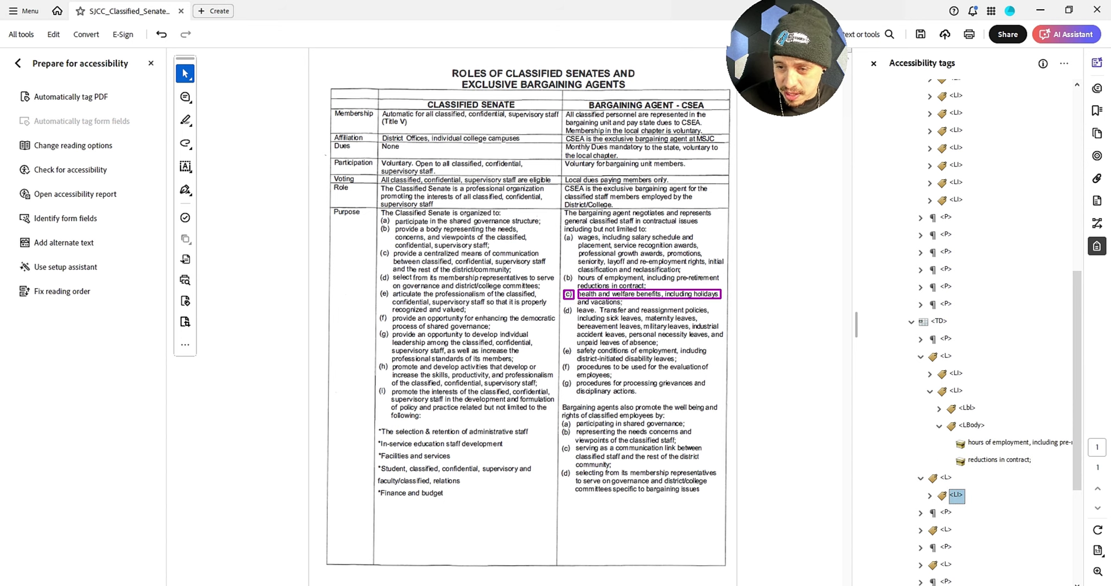
key("Up")
key("Up")
key("Up")
key("Up")
key("Up")
key("Left")
key("ctrl+v")
key("Down")
key("Delete")
- Move the "and vacations;" text into item (c)'s LBody after its first line and delete the emptied P tag
key("Right")
key("Down")
key("ctrl+x")
key("Up")
key("Up")
key("Right")
key("Down")
key("Down")
key("Right")
key("Down")
key("ctrl+v")
key("Down")
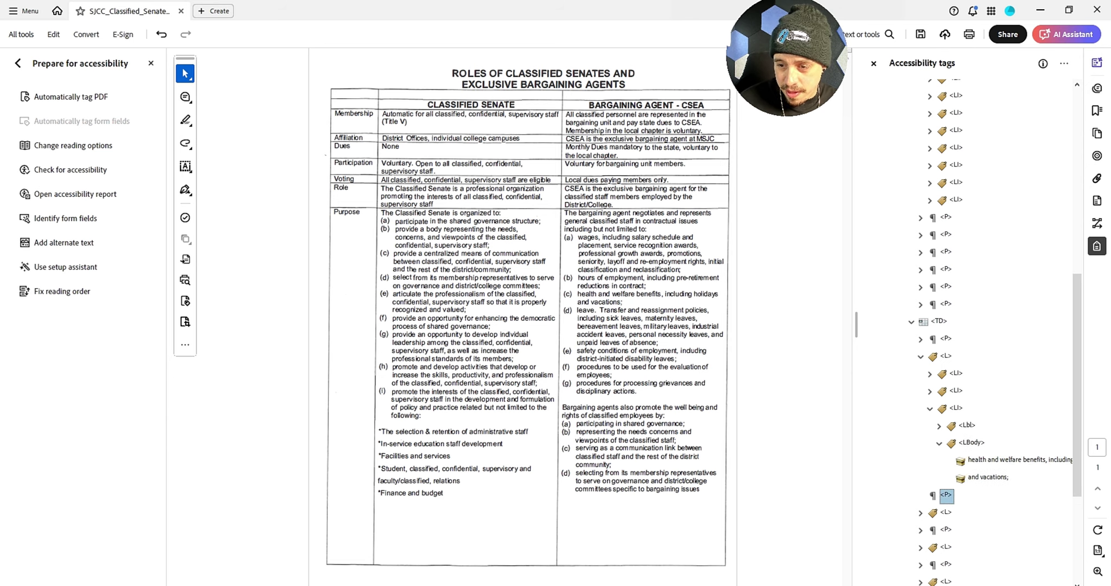
key("Delete")
- Move item (d)'s LI into the first list after item (c) and remove its emptied L tag
key("Right")
key("Down")
key("ctrl+x")
key("Up")
key("Up")
key("Up")
key("Up")
key("Up")
key("Up")
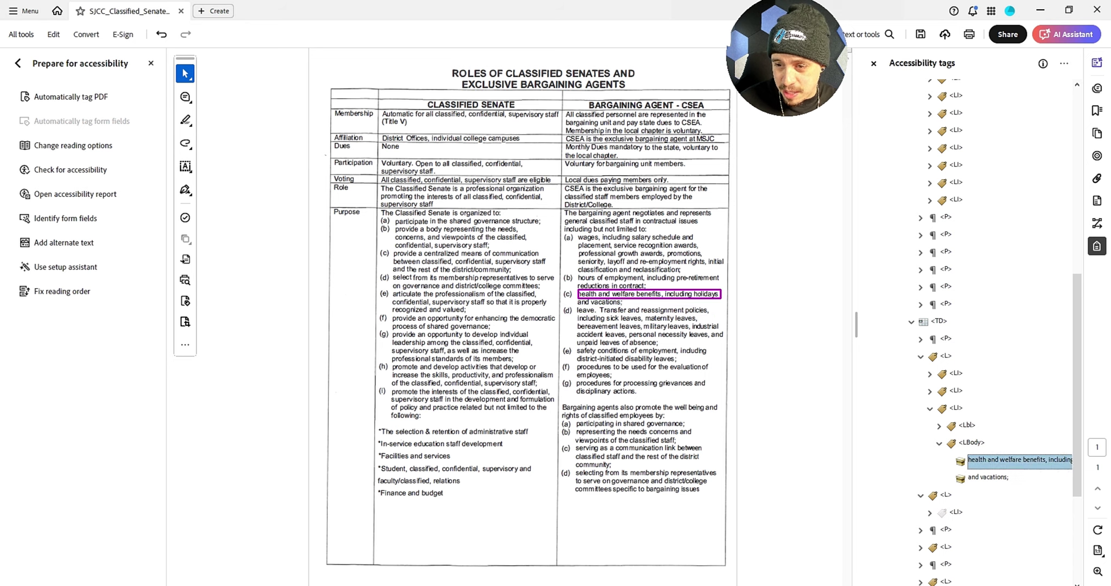
key("Left")
key("ctrl+v")
key("Down")
key("Delete")
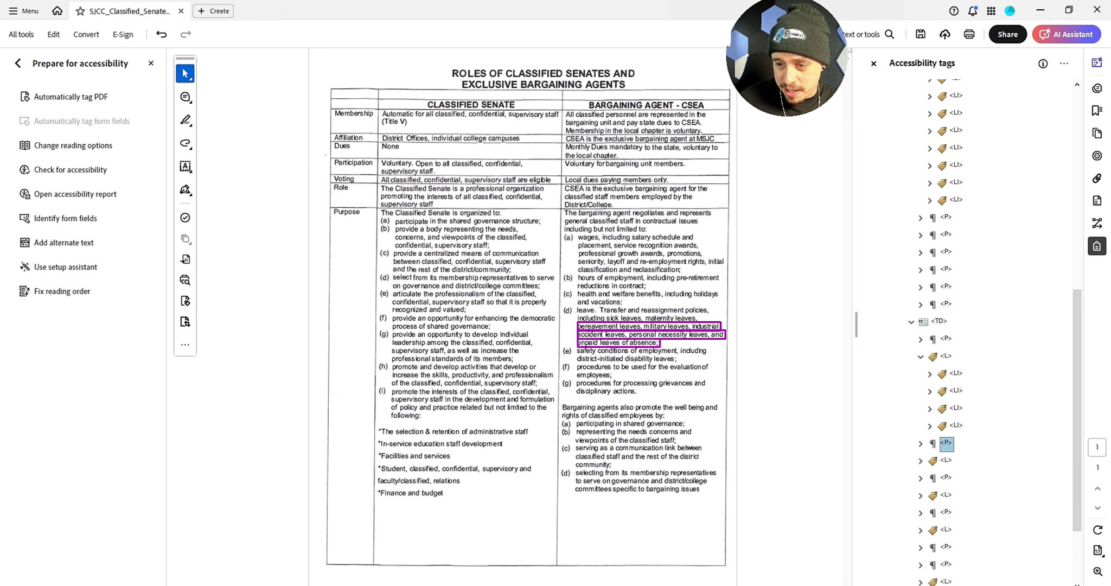
- Move the "bereavement leaves, military leaves" text, the Span and "unpaid leaves of absence;" from their paragraph into item (d)'s LBody
key("Right")
key("Down")
key("shift+Down")
key("shift+Down")
key("ctrl+x")
key("Up")
key("Up")
key("Right")
key("Down")
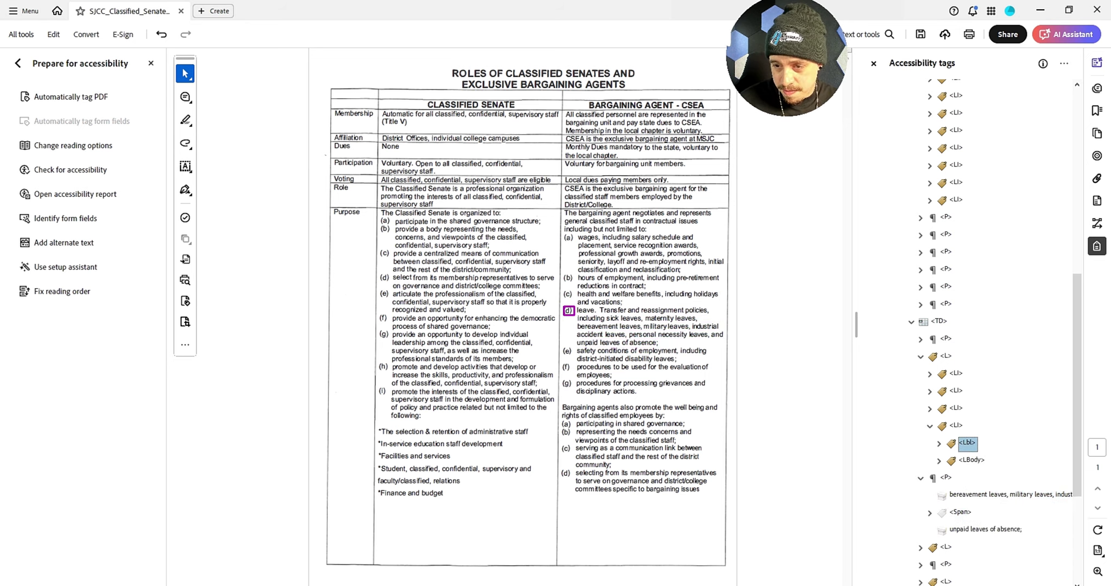
key("Down")
key("Right")
key("Down")
key("Down")
key("ctrl+v")
- Collapse item (d)'s LI and delete the emptied P tag below the first list
key("Down")
key("Down")
key("Up")
key("Up")
key("Up")
key("Up")
key("Up")
key("Up")
key("Left")
key("Down")
key("Delete")
- Move item (e)'s LI into the first list after item (d) and delete the emptied L tag
key("Right")
key("Down")
key("Up")
key("ctrl+v")
key("Down")
key("Down")
key("Delete")
- Move the "district-initiated disability leaves;" text into item (e)'s LBody and delete the emptied P tag
key("Right")
key("Down")
key("Up")
key("Up")
key("Right")
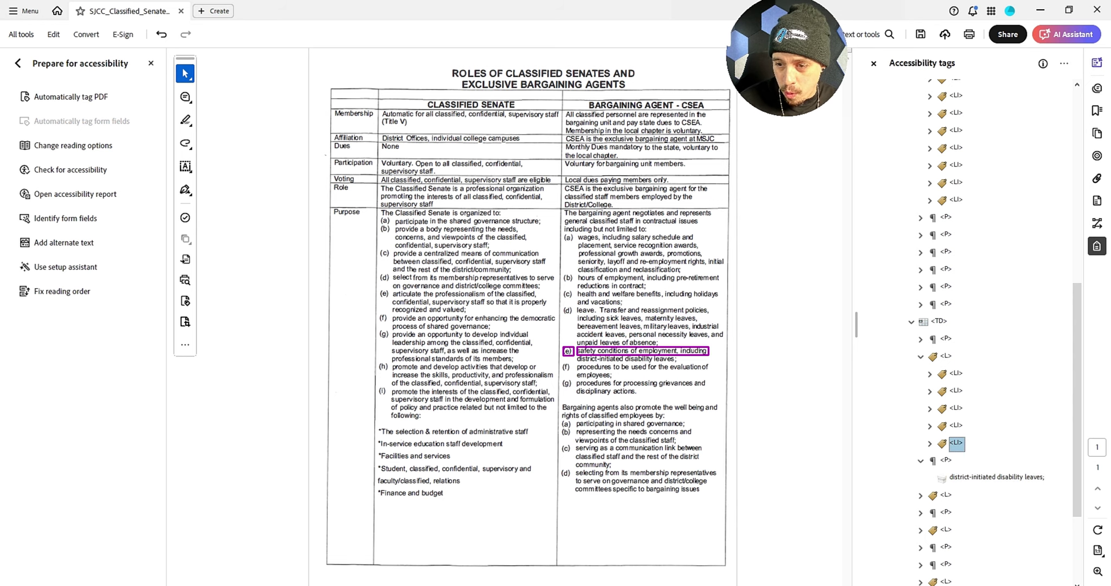
key("Down")
key("Down")
key("Right")
key("Down")
key("ctrl+v")
key("Down")
key("Down")
key("Delete")
- Move item (f)'s LI into the first list after item (e) and delete the emptied L tag
key("Right")
key("Down")
key("Up")
key("Up")
key("Up")
key("Up")
key("Up")
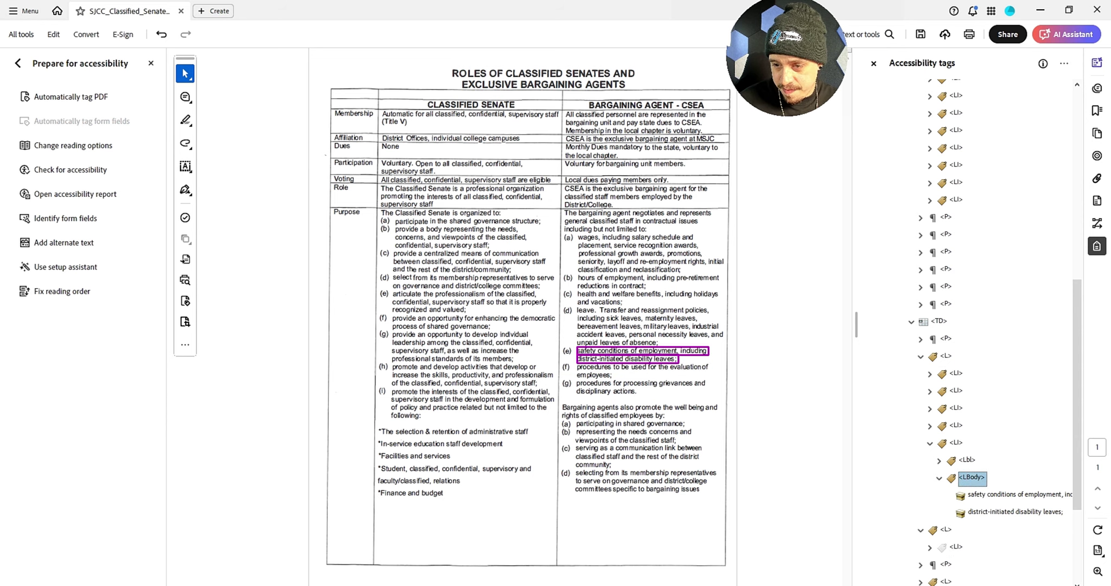
key("Left")
key("ctrl+v")
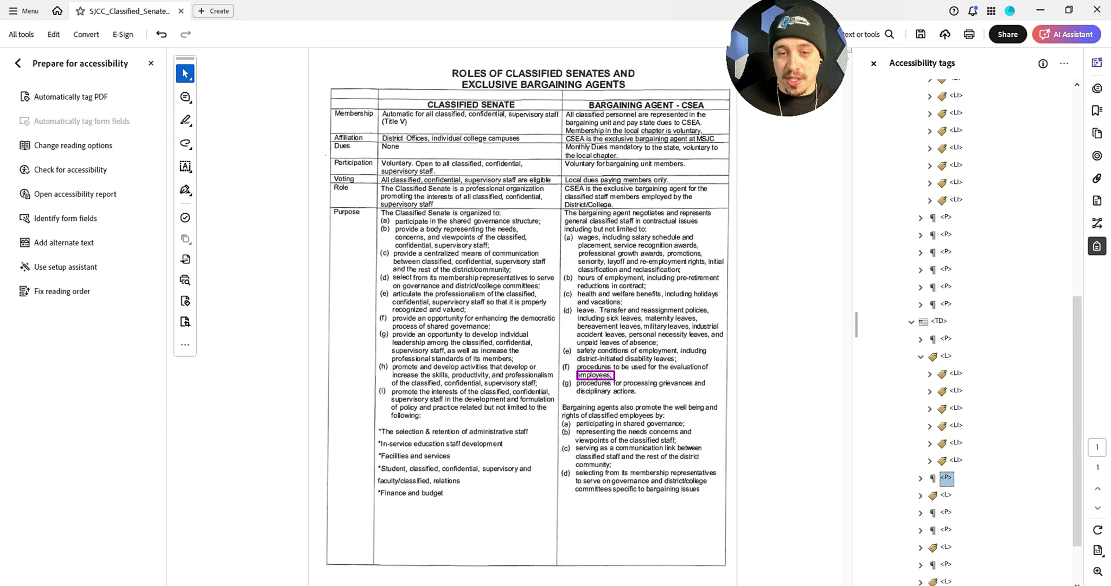
- Move the "employees;" text into item (f)'s LBody and delete the emptied P tag
key("ctrl+x")
key("Up")
key("Right")
key("Down")
key("Down")
key("Right")
key("Down")
key("ctrl+v")
key("Down")
key("Delete")
- Move item (g)'s LI into the first list after item (f) and delete the emptied L tag
key("ctrl+x")
key("Up")
key("Up")
key("Up")
key("Up")
key("Up")
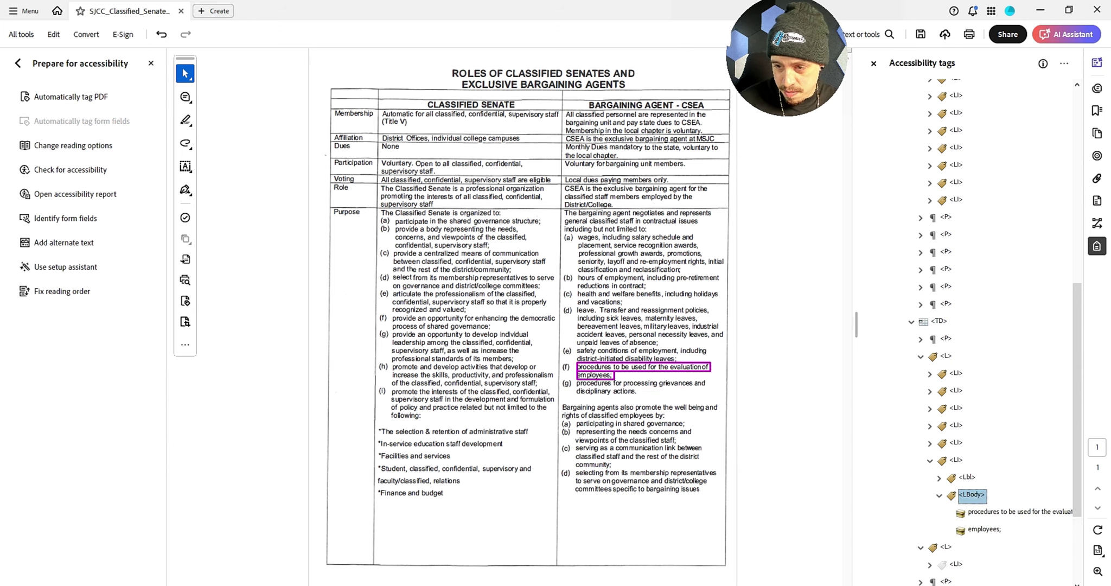
key("Left")
key("ctrl+v")
key("Down")
key("Delete")
- Move the "disciplinary actions." text into item (g)'s LBody and delete the emptied P tag
key("Right")
key("Down")
key("ctrl+x")
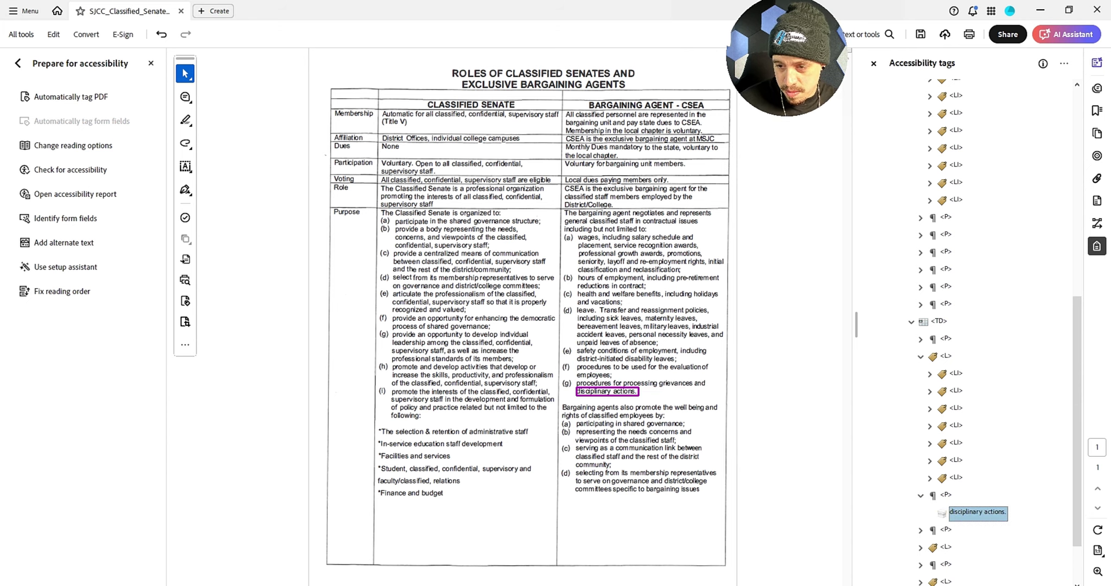
key("Up")
key("Up")
key("Right")
key("Down")
key("Down")
key("Right")
key("Down")
key("ctrl+v")
key("Down")
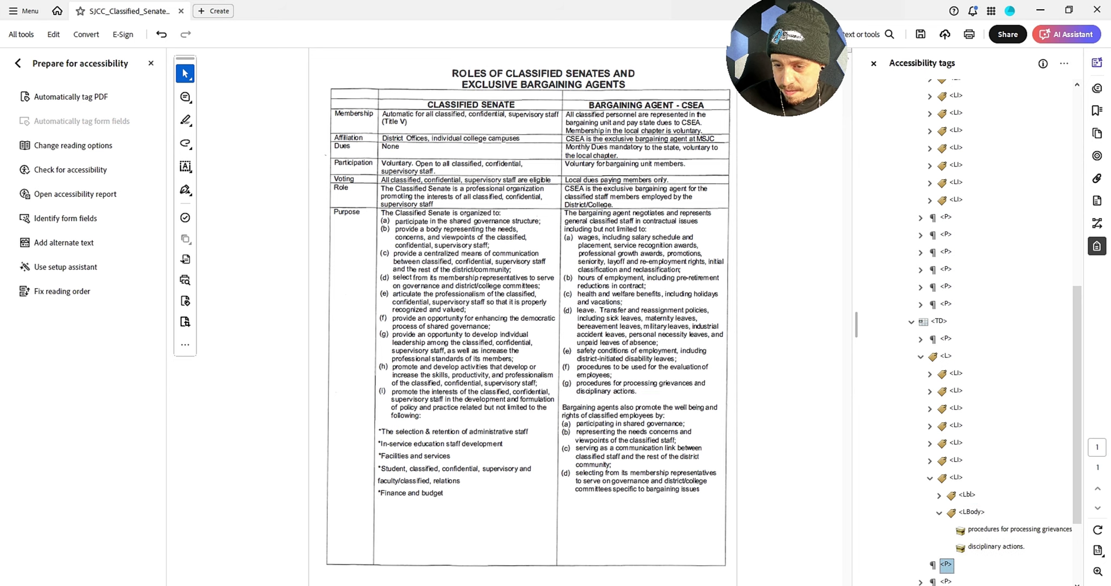
key("Delete")
- Move the "viewpoints of the classified staff;" text into the LBody of the second list's item (b) and delete the emptied P tag
key("Down")
key("Down")
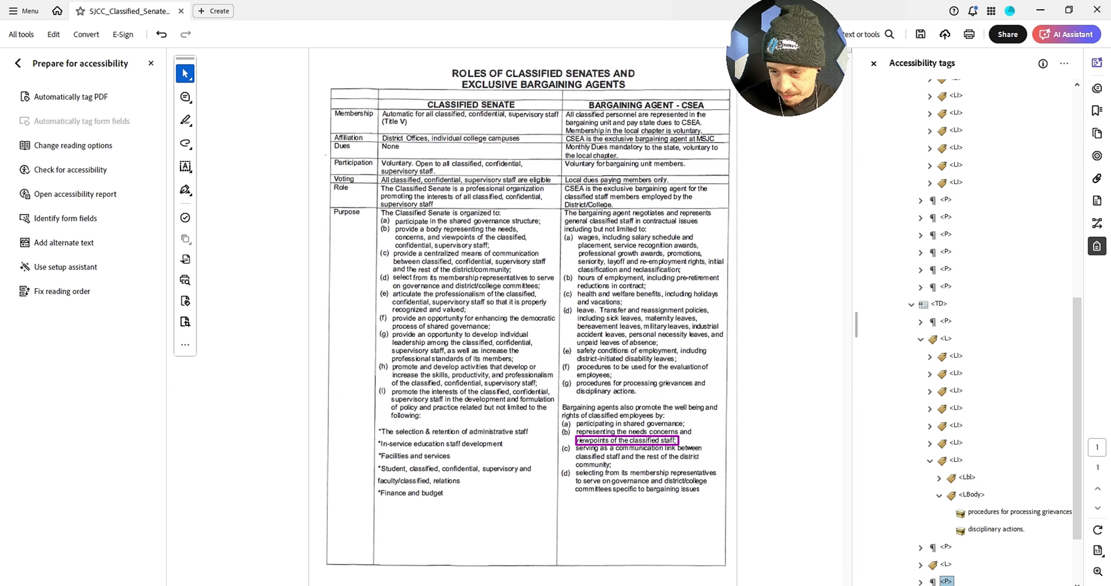
key("Right")
key("Down")
key("Down")
key("Up")
key("ctrl+x")
key("Up")
key("Up")
key("Right")
key("Down")
key("Down")
key("Right")
key("Down")
key("Down")
key("Right")
key("Down")
key("ctrl+v")
key("Down")
- Move item (c)'s LI into the second list after item (b) and delete the emptied L tag
key("Right")
key("Down")
key("ctrl+x")
key("Up")
key("Up")
key("Up")
key("Up")
key("Up")
key("Up")
key("Left")
key("ctrl+v")
key("Down")
key("Delete")
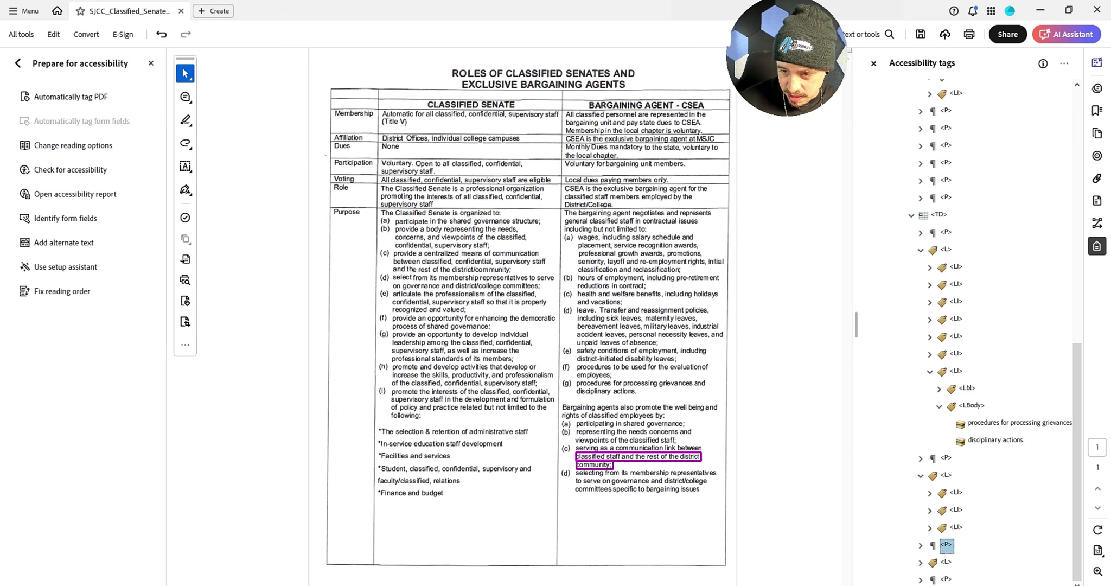
- Move the "classified staff and the rest of the district community;" text below the first line inside the second list's item (c)
key("Right")
key("Up")
key("Right")
key("Down")
key("Right")
key("Down")
key("Up")
key("Down")
key("Up")
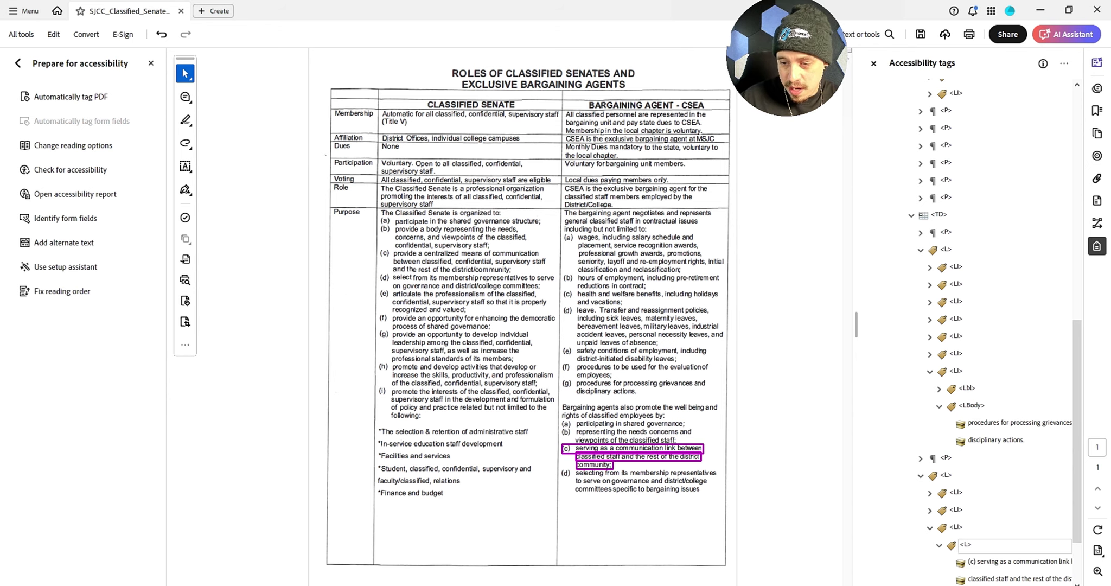
- Change the tag holding item (c)'s text in the second list to LBody
key("F2")
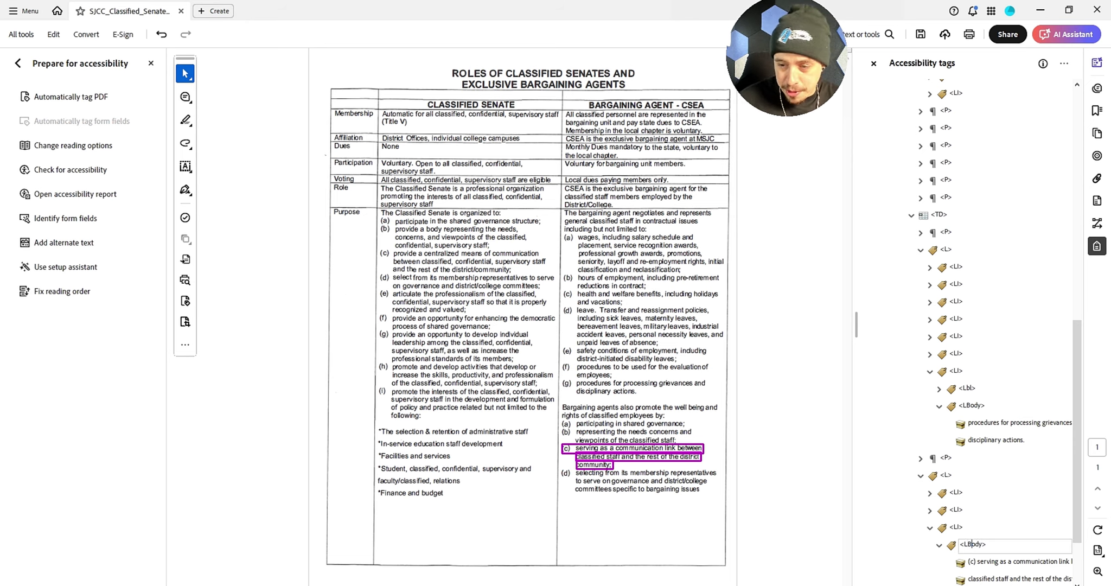
key("Return")
key("Up")
key("Up")
key("Right")
key("Down")
key("Down")
key("Right")
key("Left")
key("Left")
key("Left")
key("Down")
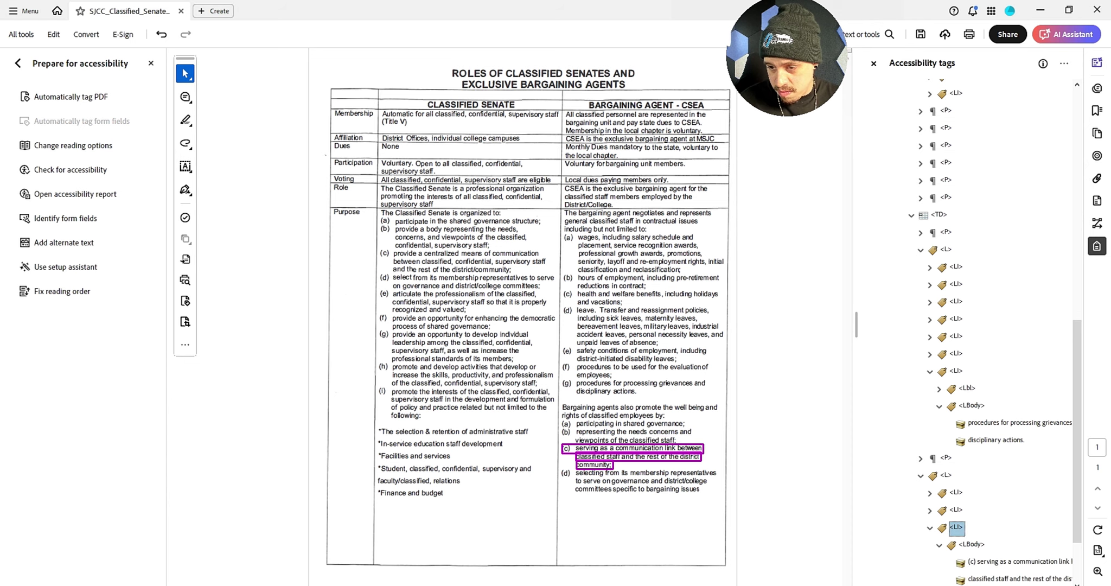
- Move item (d)'s LI into the second list after item (c) and delete the emptied L tag
key("Left")
key("Down")
key("Down")
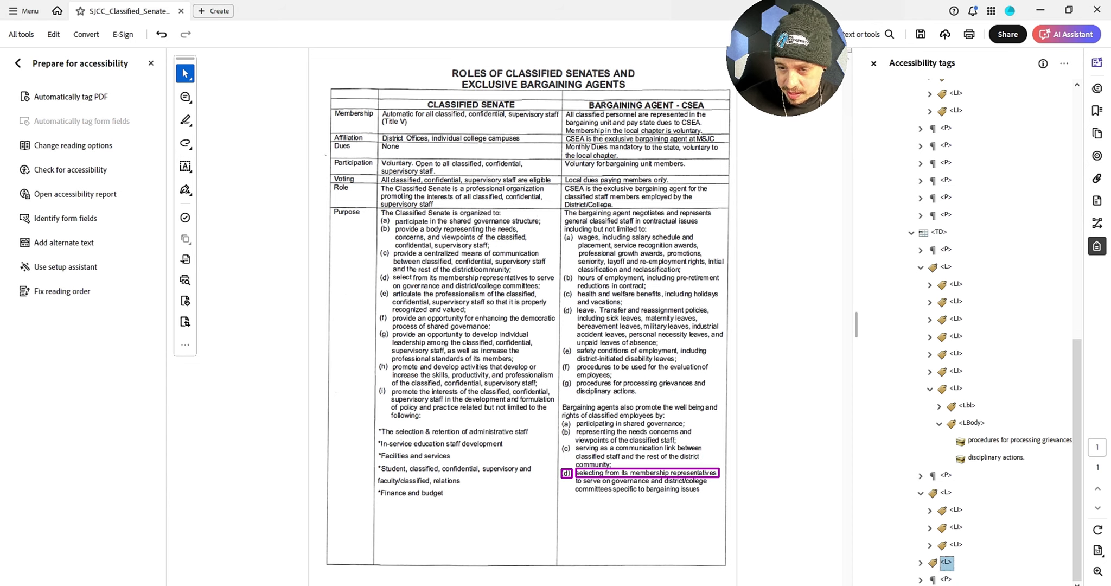
key("Right")
key("Down")
key("Up")
key("Up")
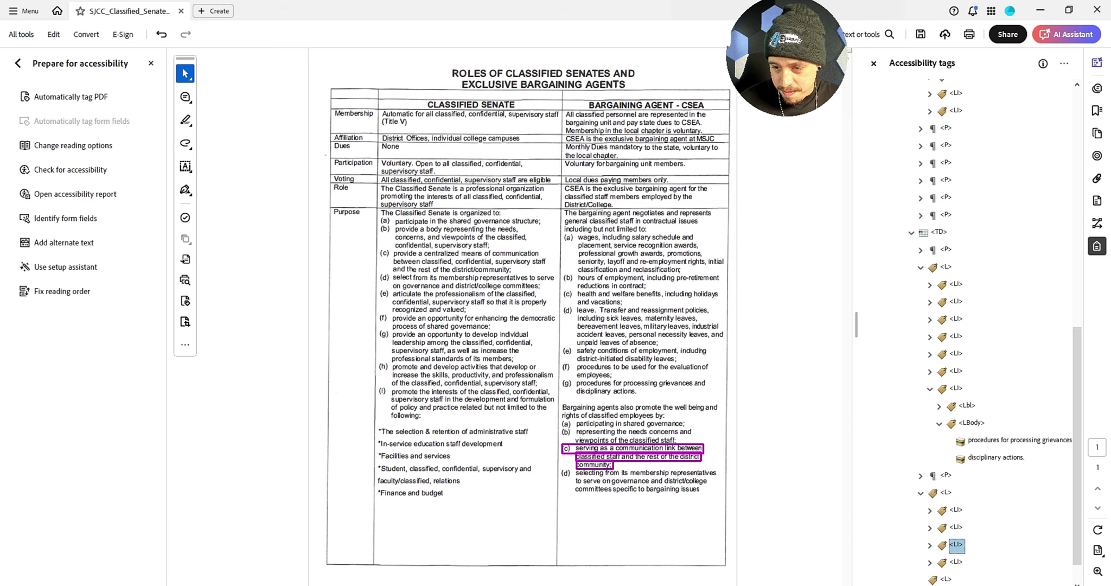
key("Down")
key("Down")
- Move the "to serve on governance and district/college" text and its Span into item (d)'s LBody and delete the emptied P tag
key("Right")
key("Down")
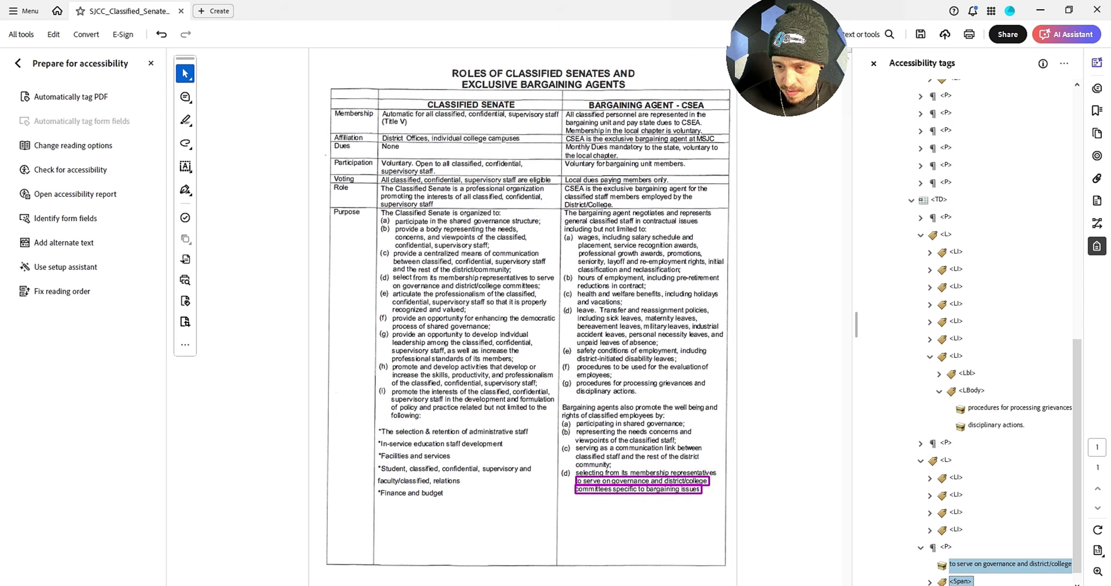
key("Up")
key("Up")
key("Up")
key("Down")
key("Right")
key("Down")
key("Down")
key("Down")
key("Down")
- Run the accessibility check on all pages with every checking option and expand the Alternate Text results
left_click(940, 162)
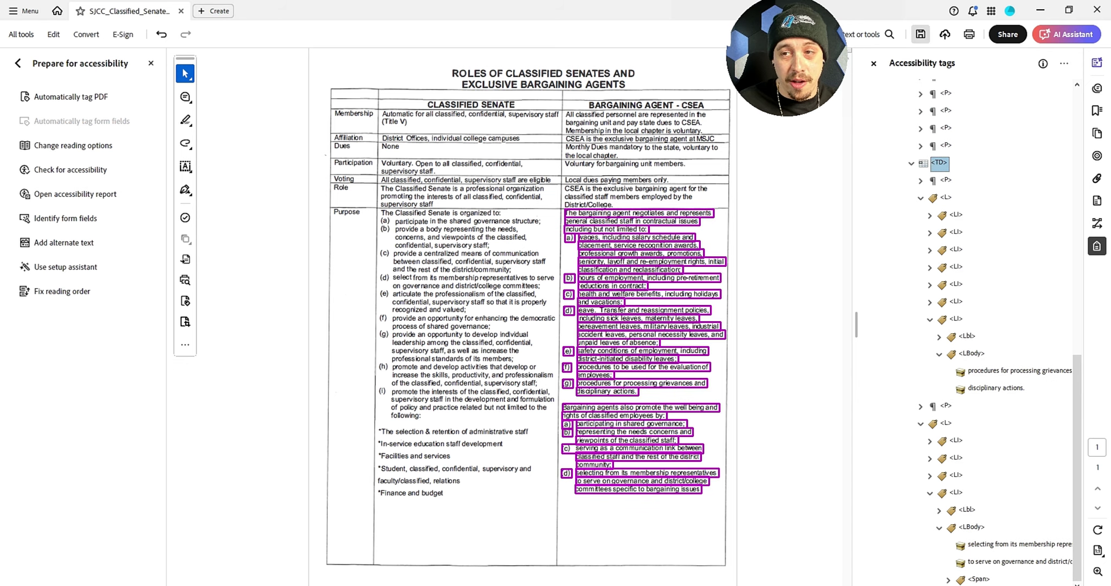
scroll(966, 325, "up", 5)
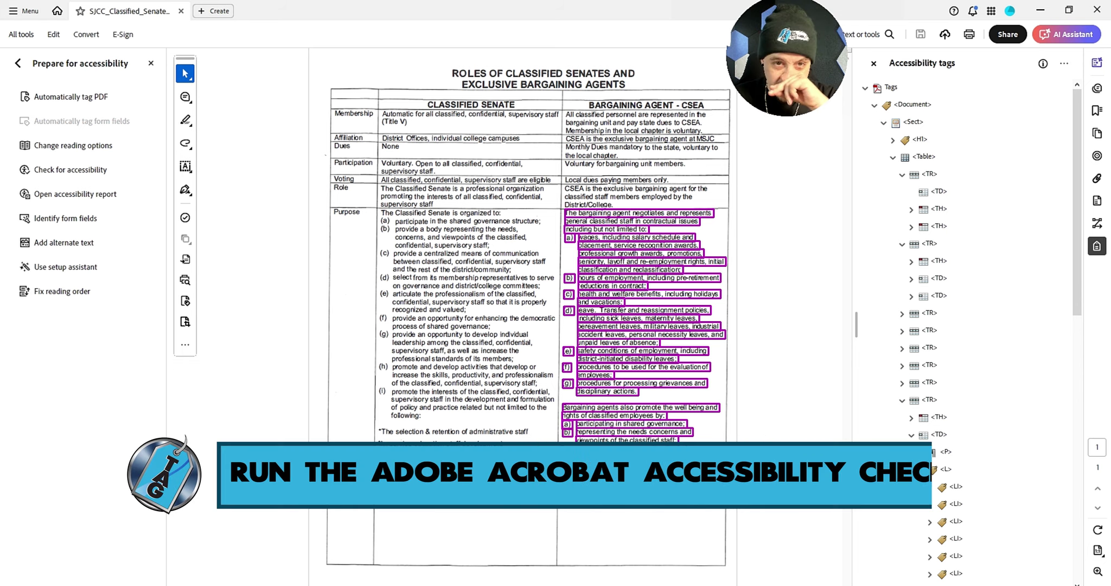
left_click(70, 170)
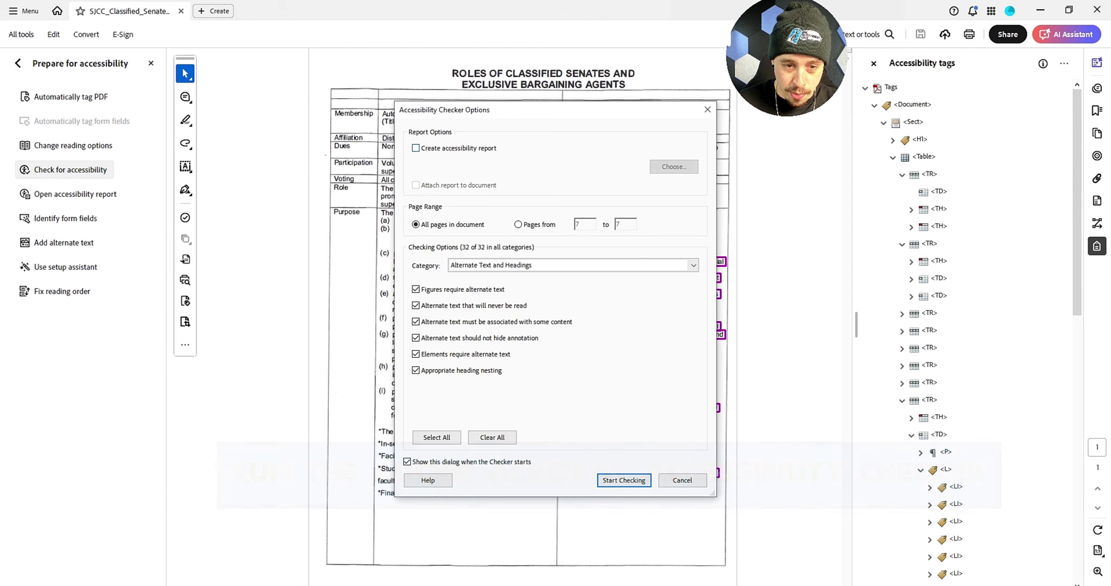
left_click(624, 479)
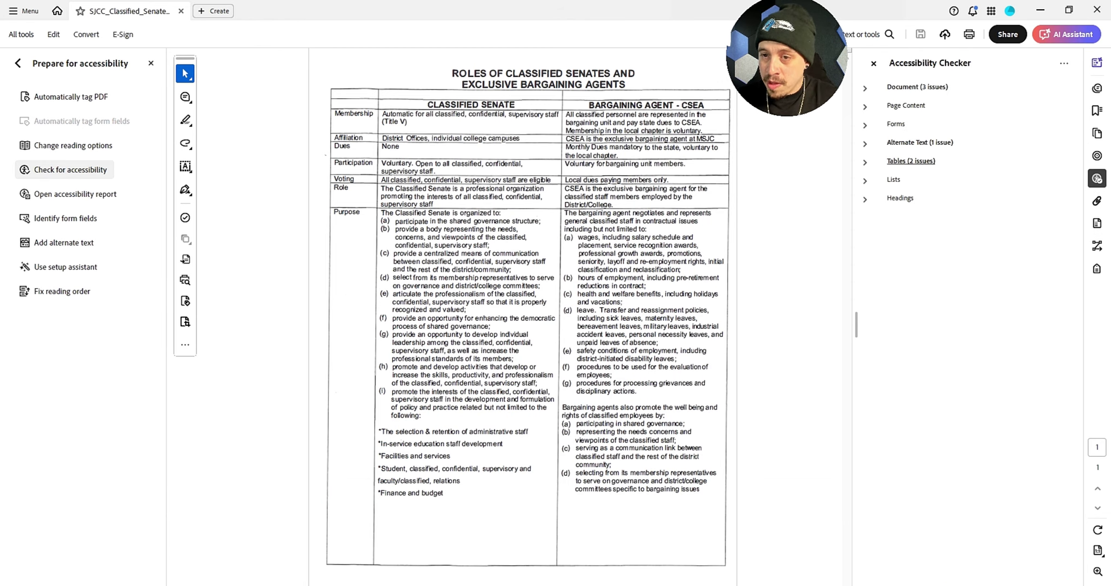
left_click(865, 144)
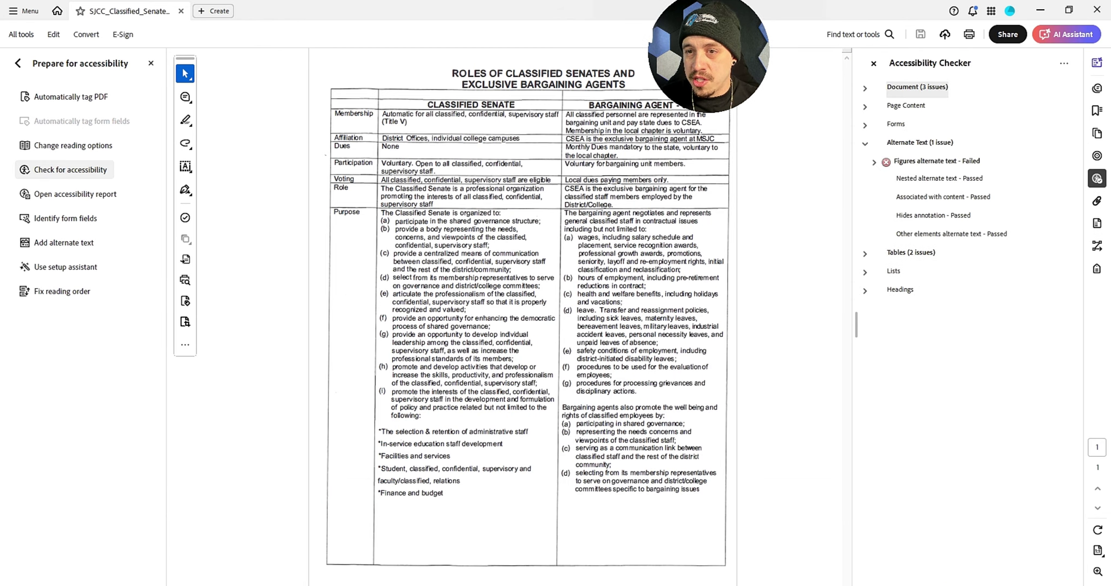
- Fix the failed document title by setting it to "Roles of Classified Senates"
left_click(917, 87)
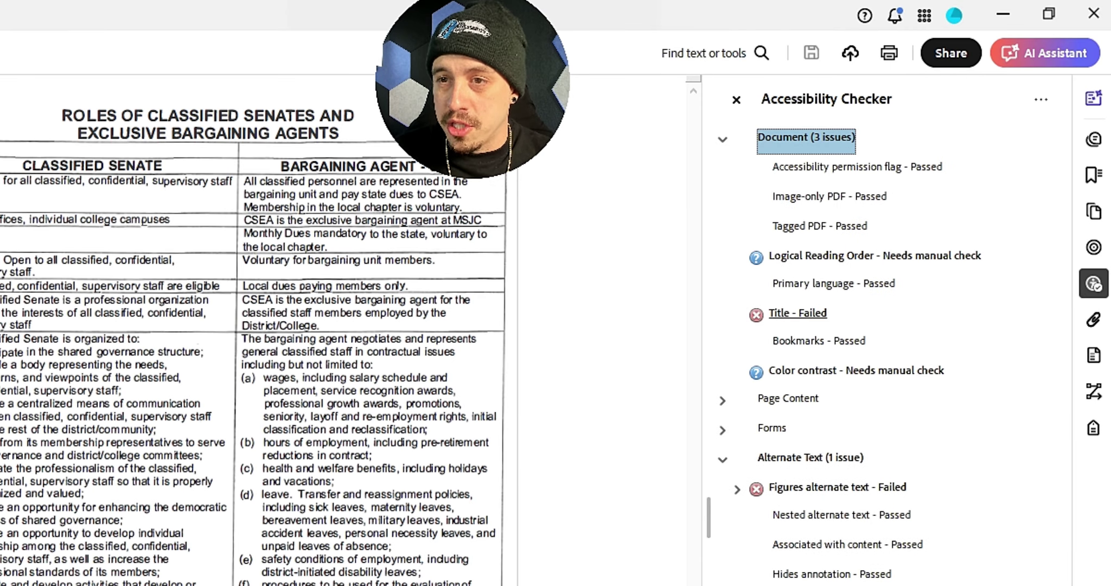
right_click(792, 314)
left_click(795, 330)
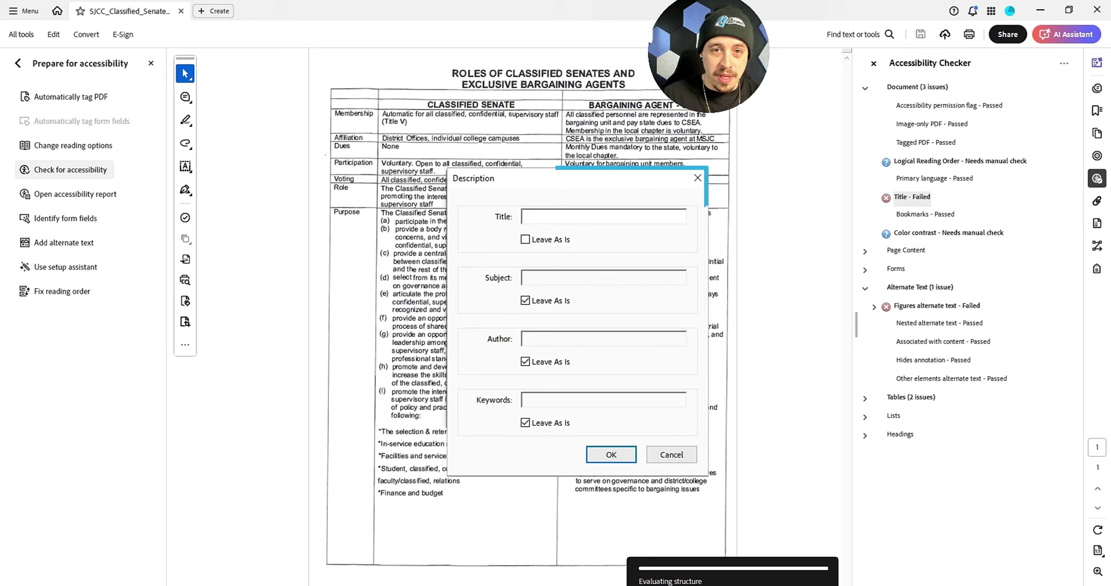
type("Roles of ")
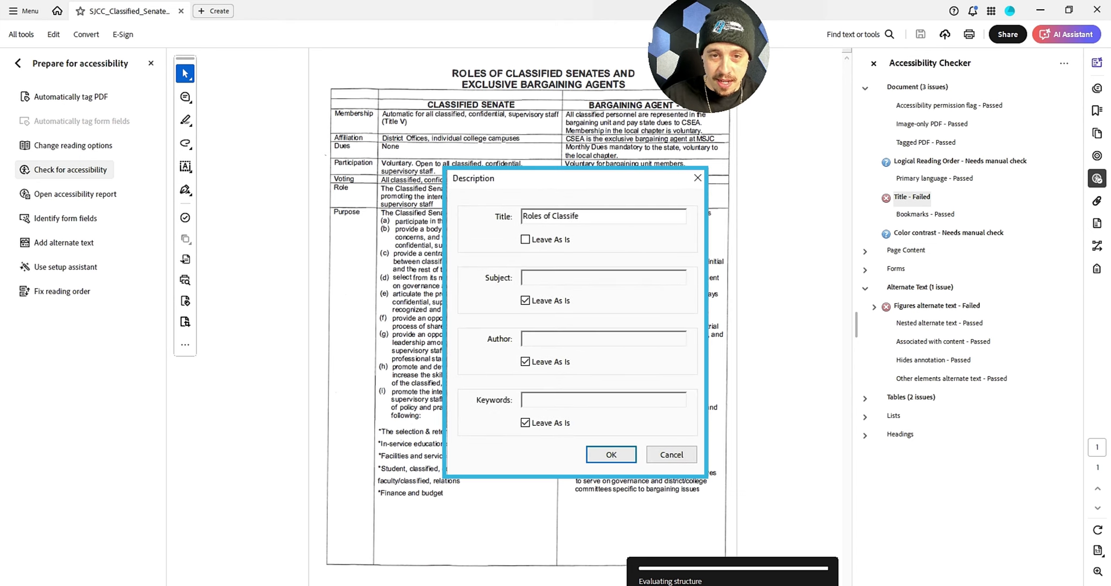
type("Classified Senates")
key("Return")
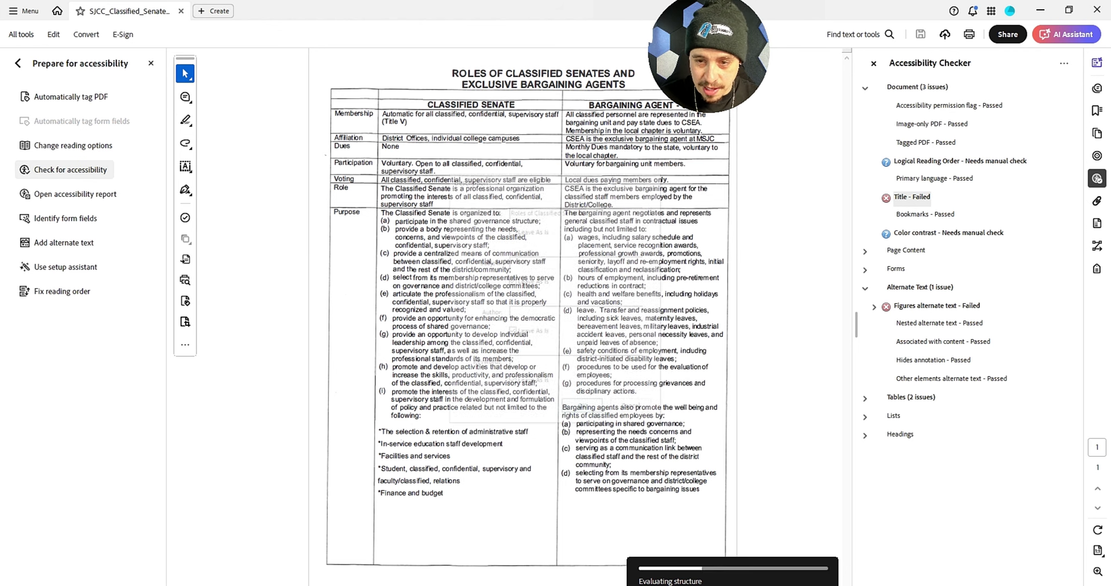
- Show Figure 1 from the failed figures alternate text check in the tag tree
left_click(937, 306)
left_click(874, 308)
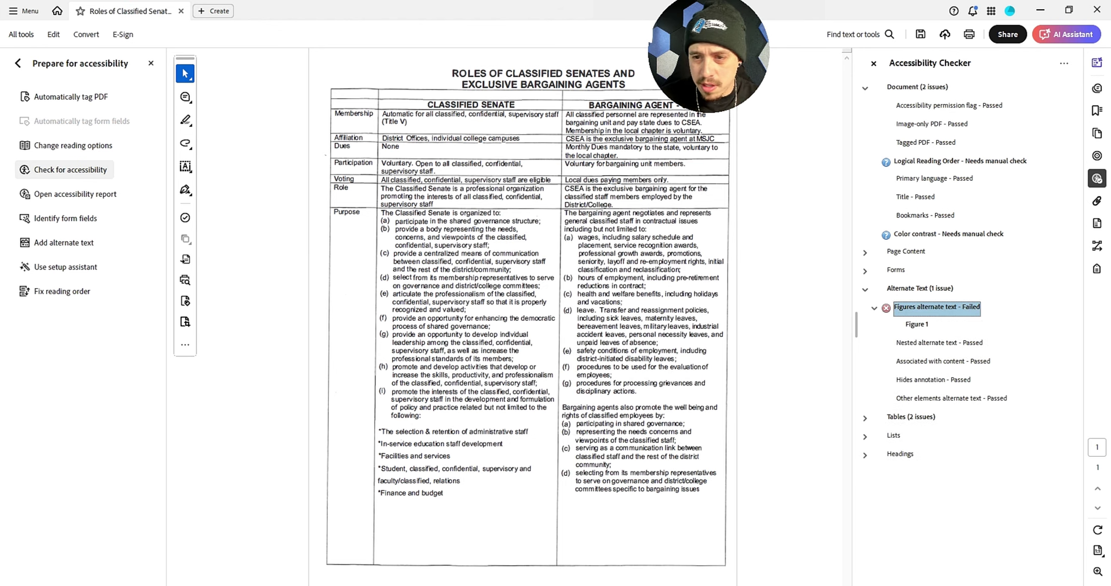
left_click(917, 324)
right_click(917, 325)
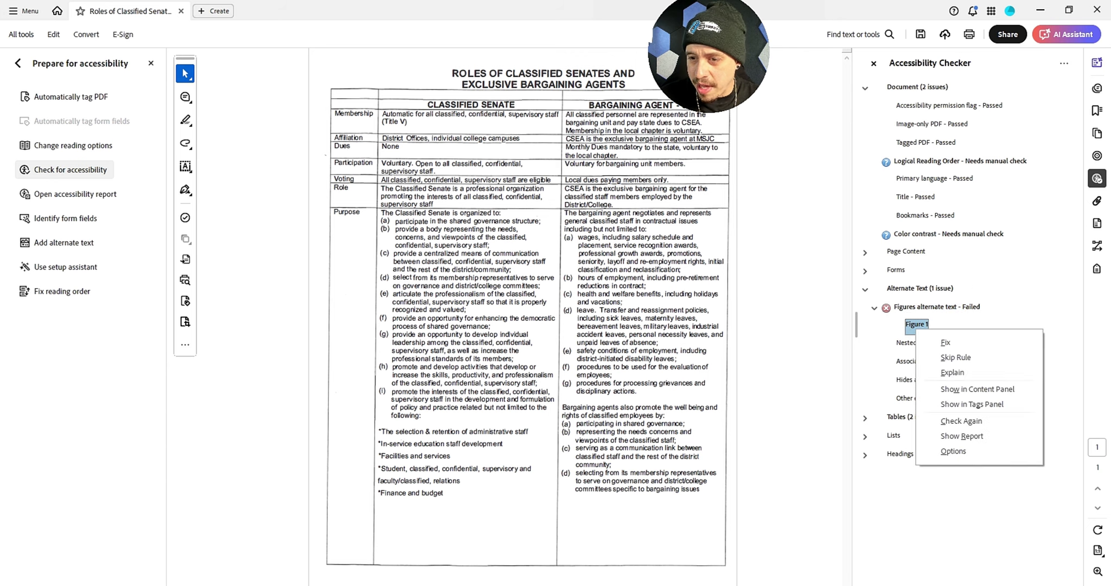
left_click(941, 405)
- Change the stray Path in the Purpose header cell's Figure tag to a Page artifact and delete the emptied Figure tag
left_click(921, 435)
left_click(946, 297)
left_click(956, 279)
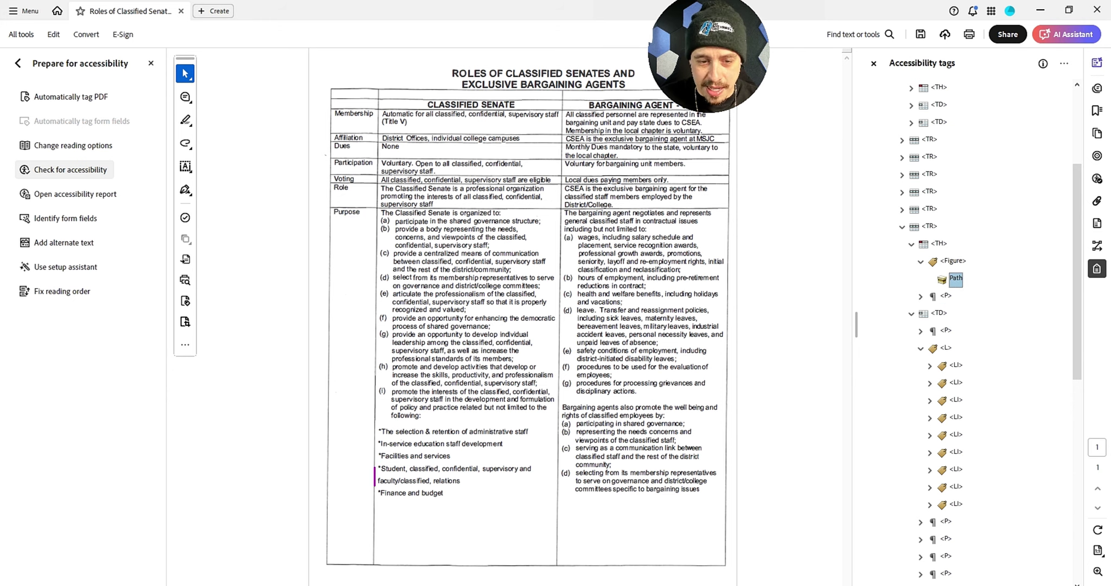
right_click(957, 278)
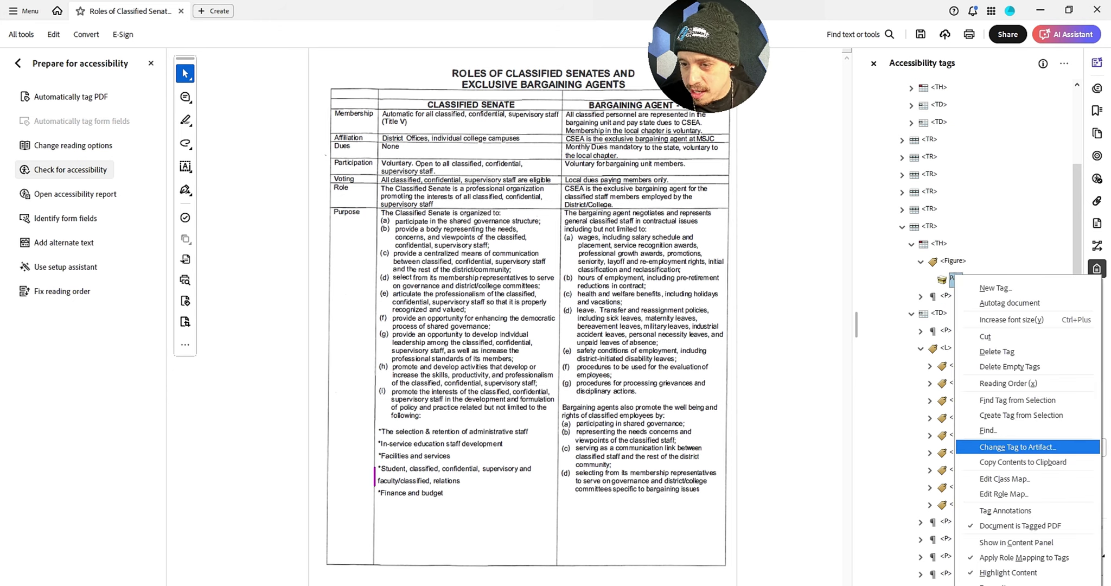
left_click(1018, 446)
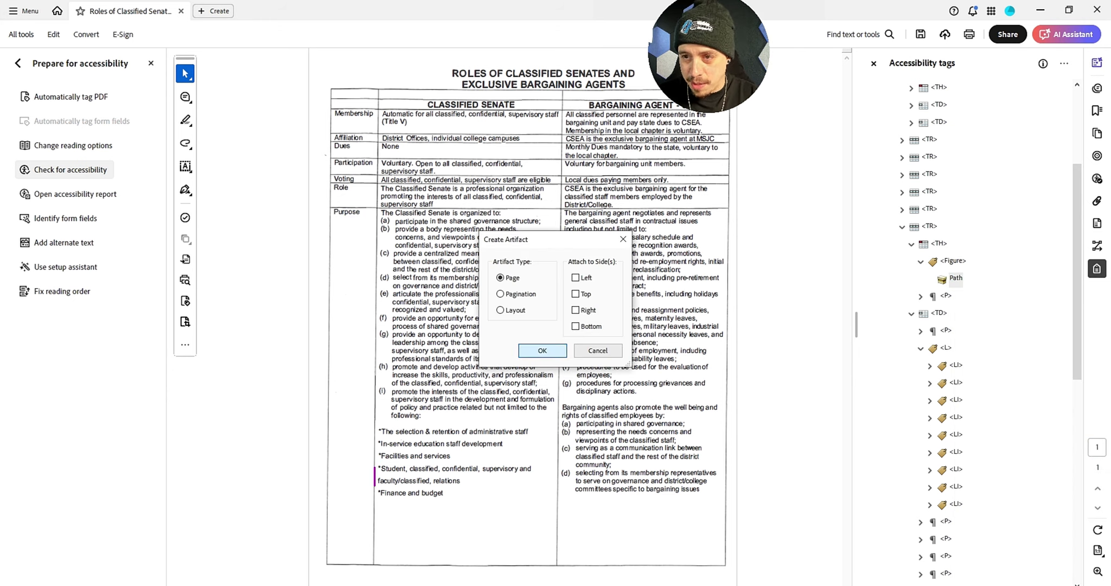
key("Return")
key("Delete")
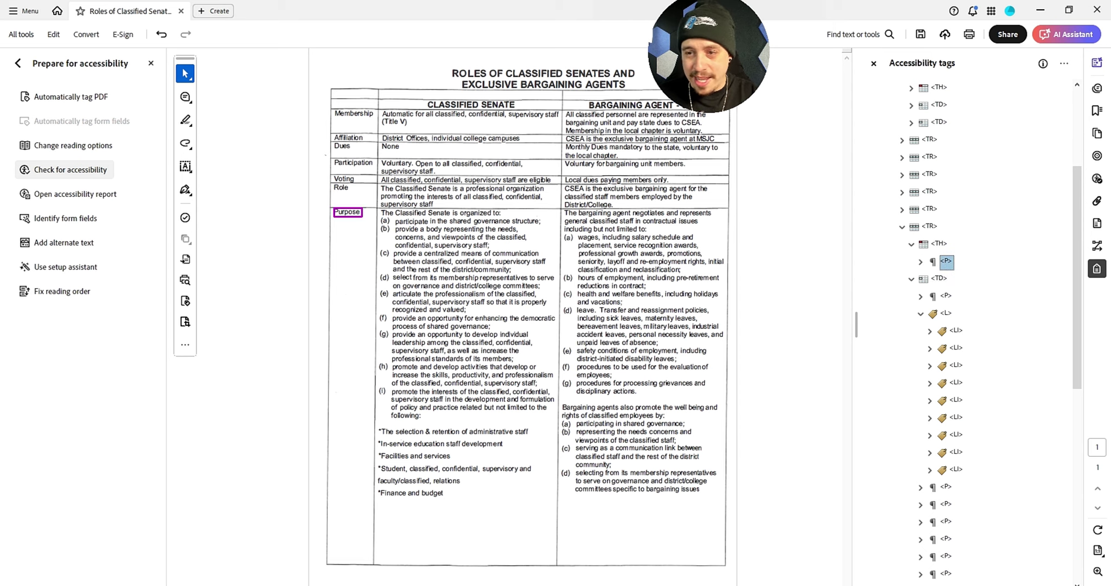
- Return to the checker results and inspect the elements listed under the failed table Regularity and Summary checks
left_click(940, 244)
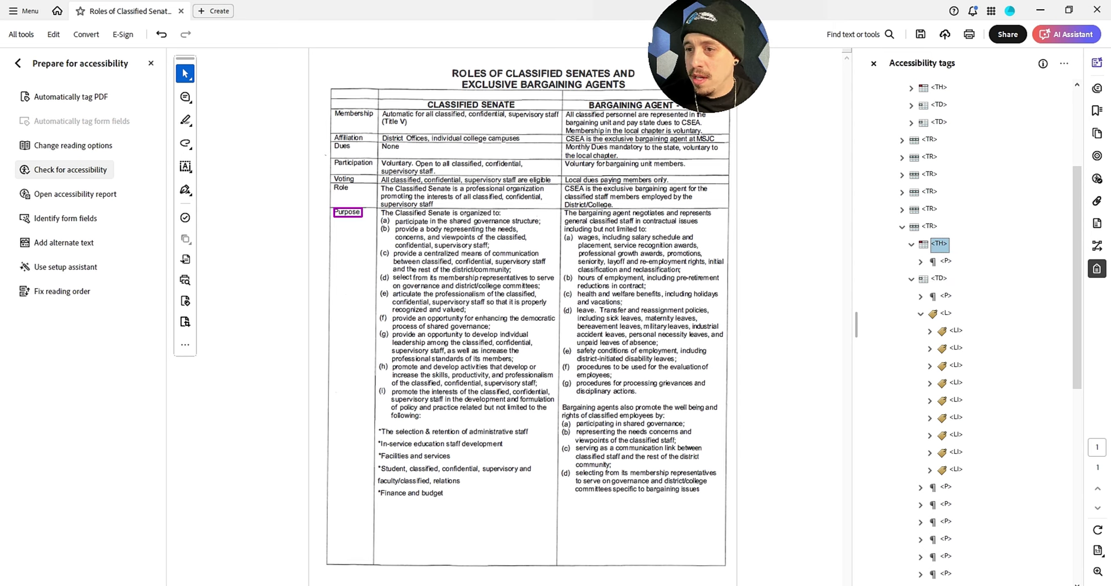
left_click(1097, 179)
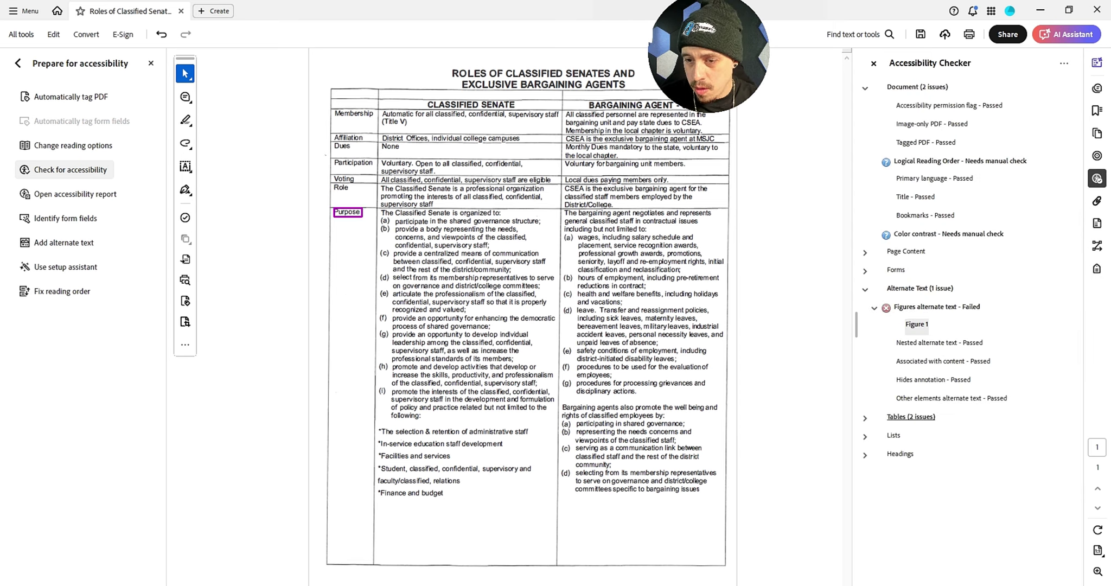
left_click(911, 416)
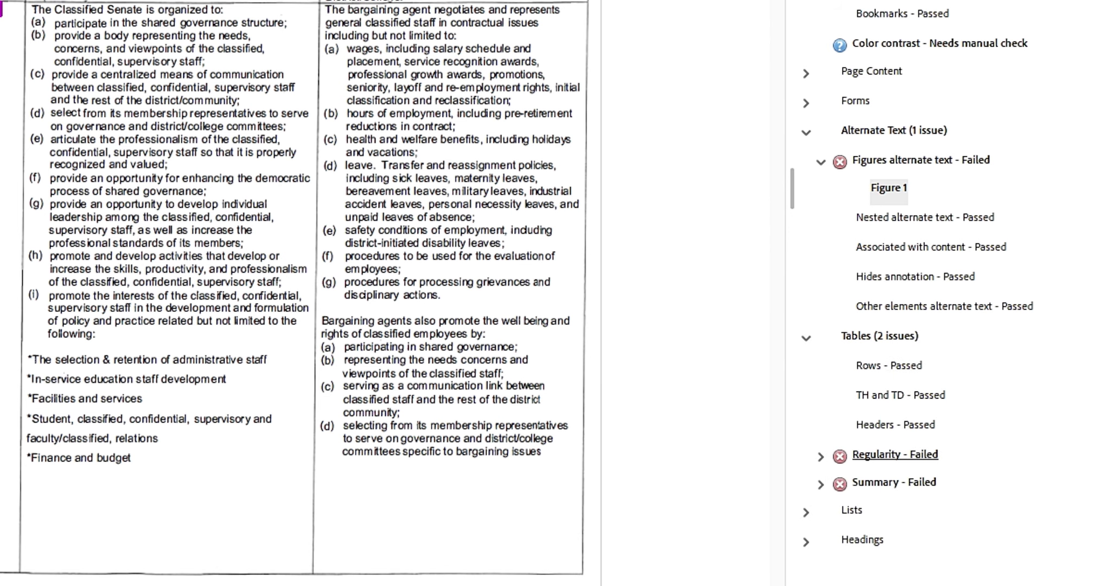
left_click(895, 455)
left_click(894, 482)
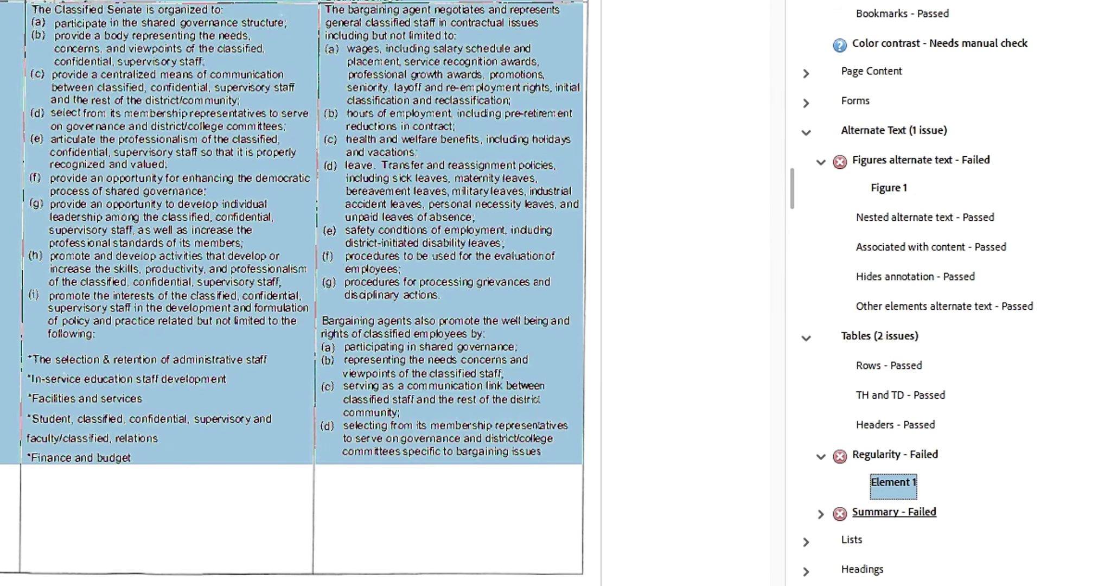
left_click(895, 512)
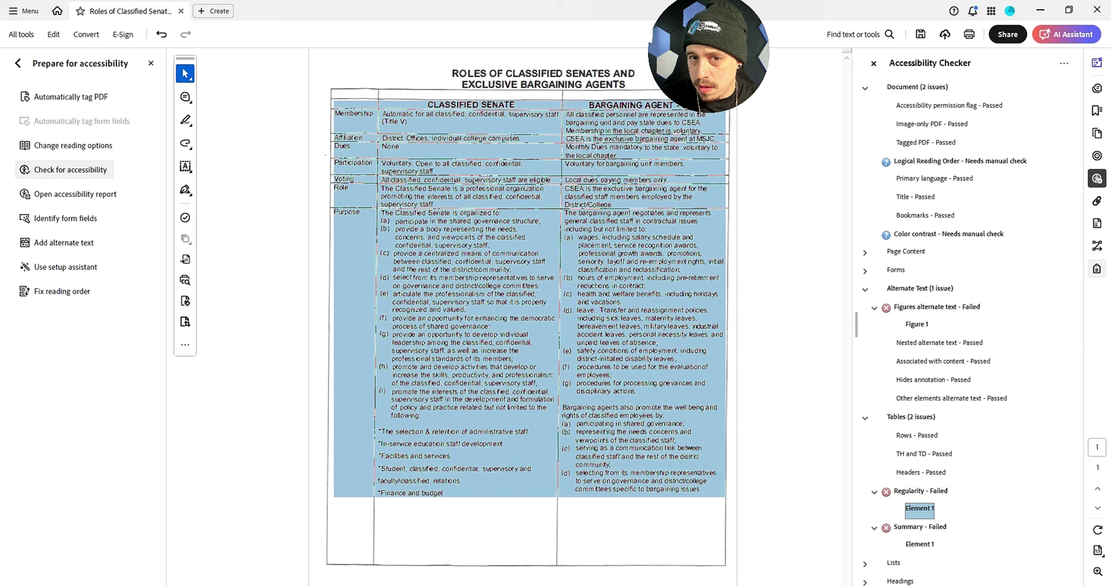
- Examine the table's row tags for irregularities, collapsing the Purpose row and stepping through the cells of the first two rows
left_click(1097, 269)
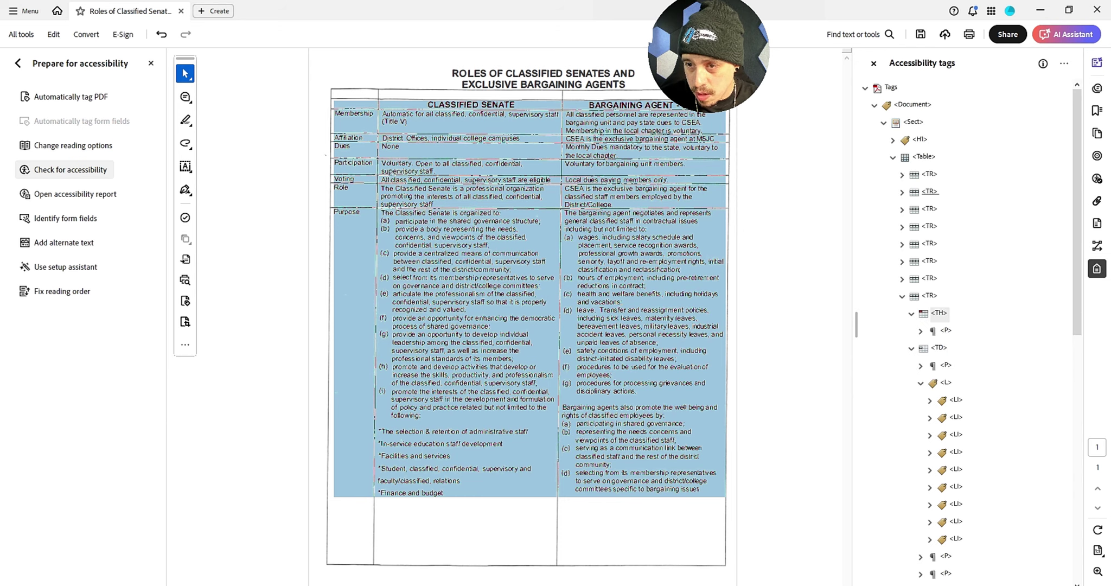
left_click(902, 296)
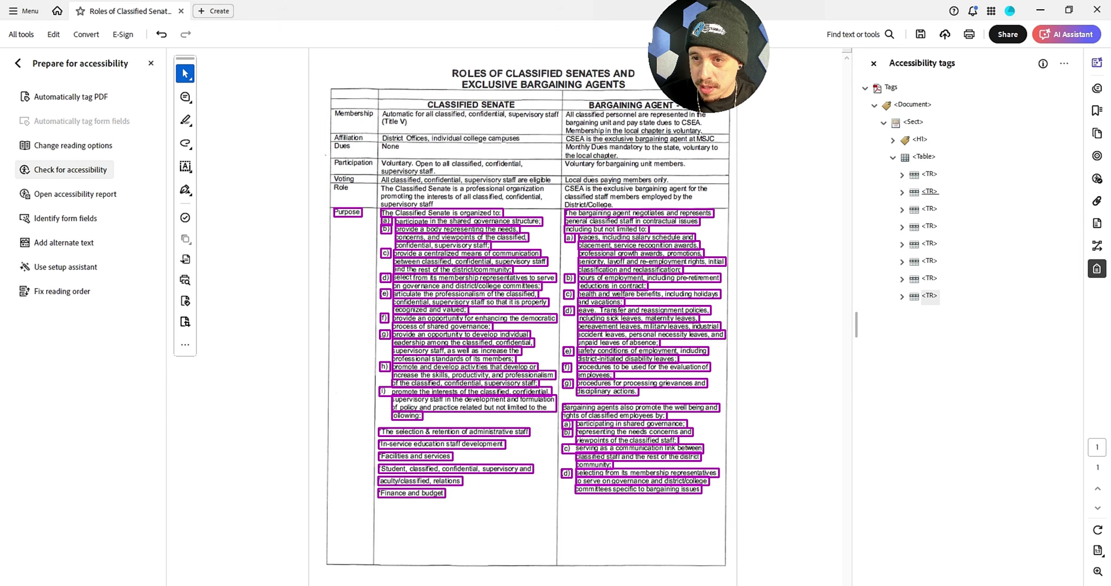
left_click(930, 175)
key("Right")
key("Down")
key("Down")
key("Down")
key("Down")
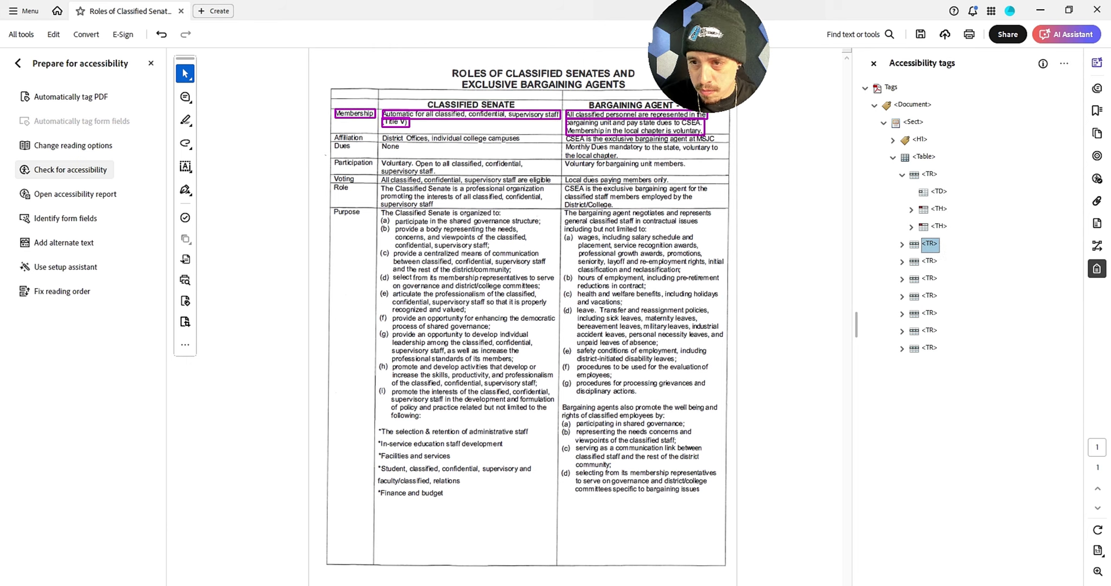
key("Right")
key("Down")
key("Down")
key("Up")
- Open the page's table in the Table Editor from the reading order tool
left_click(56, 291)
right_click(344, 162)
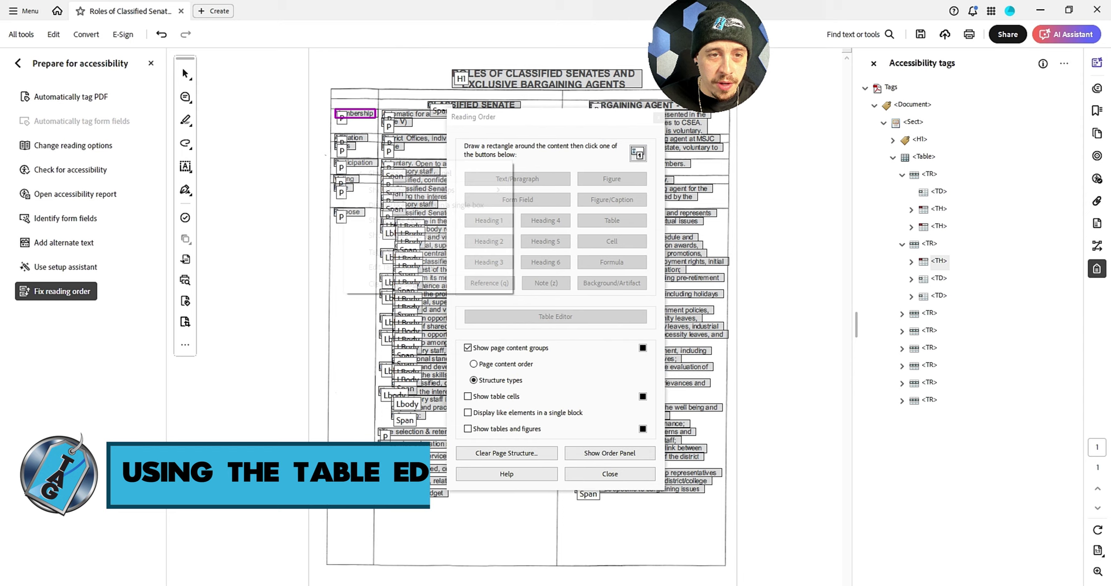
key("Return")
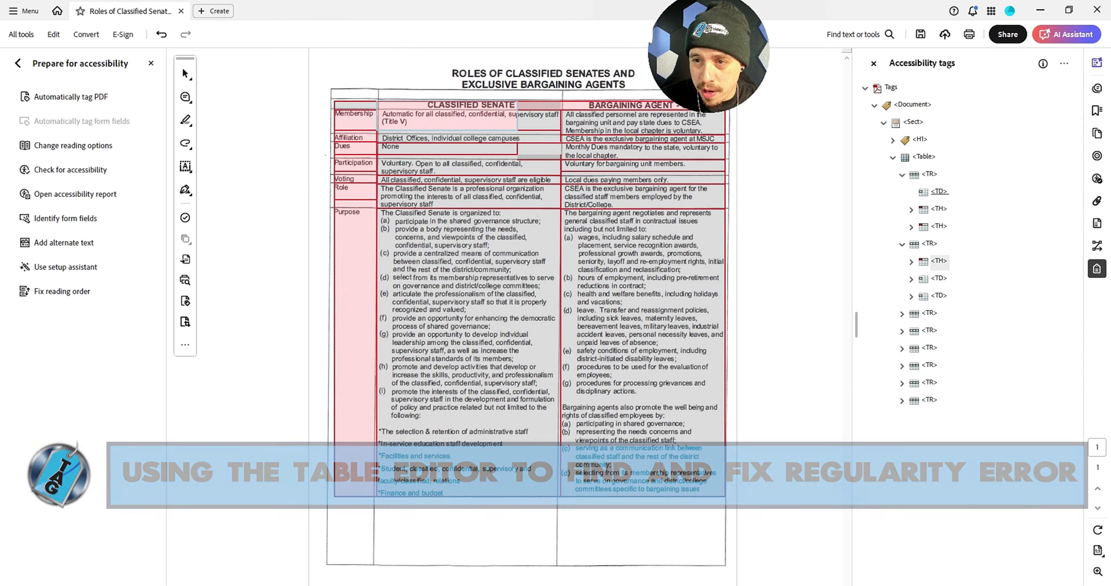
- Examine the cells of the table's first row in the tag tree, expanding both header cells
left_click(939, 192)
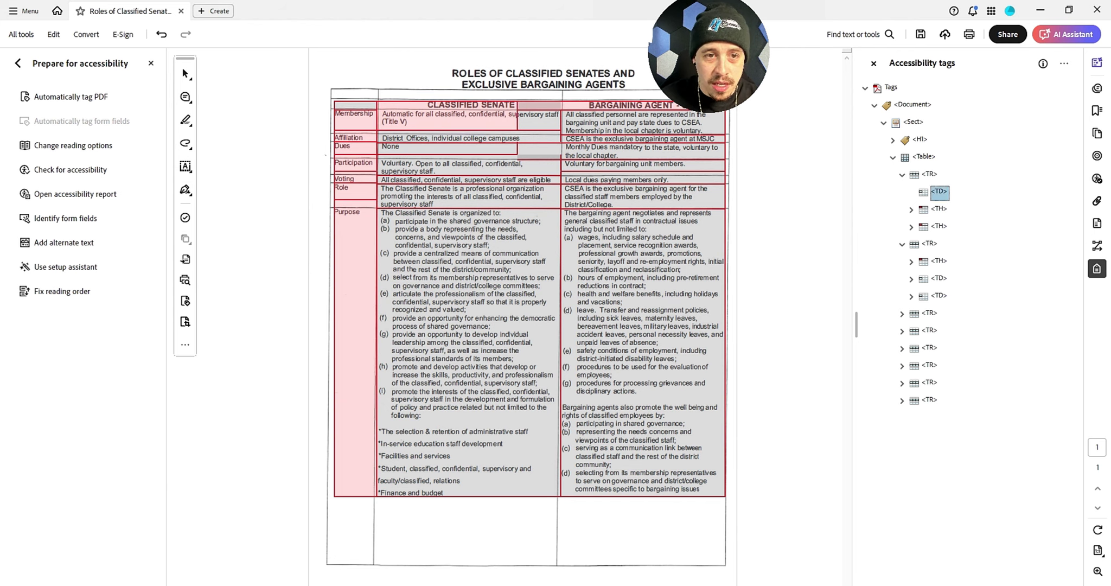
key("Down")
key("Right")
key("Down")
key("Down")
key("Right")
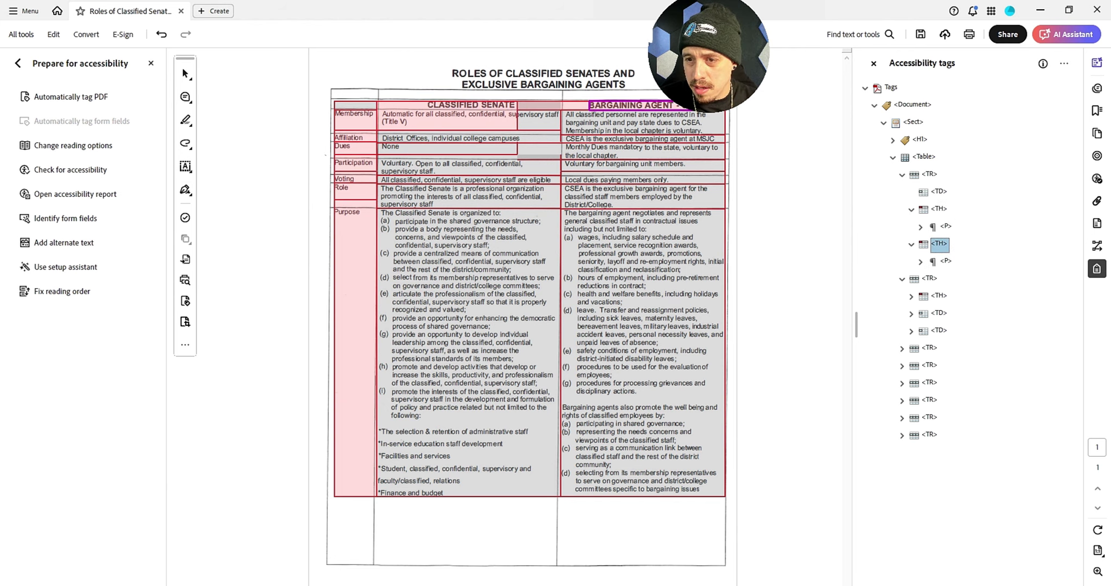
key("Down")
key("Down")
- Set the Classified Senate header cell's row span to 1, revise its column span and apply the cell properties
left_click(447, 116)
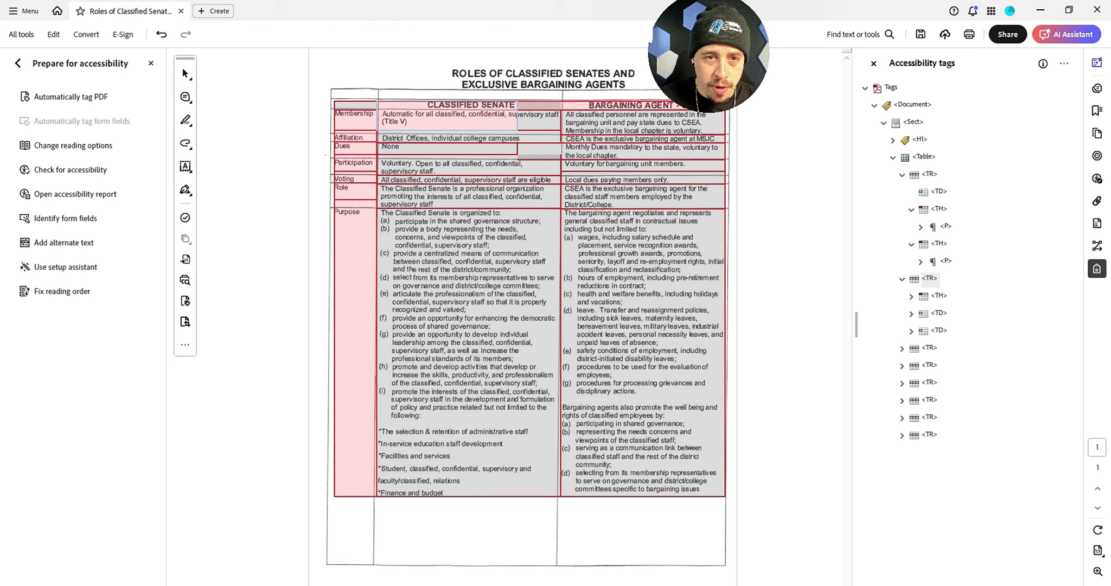
right_click(437, 108)
left_click(478, 121)
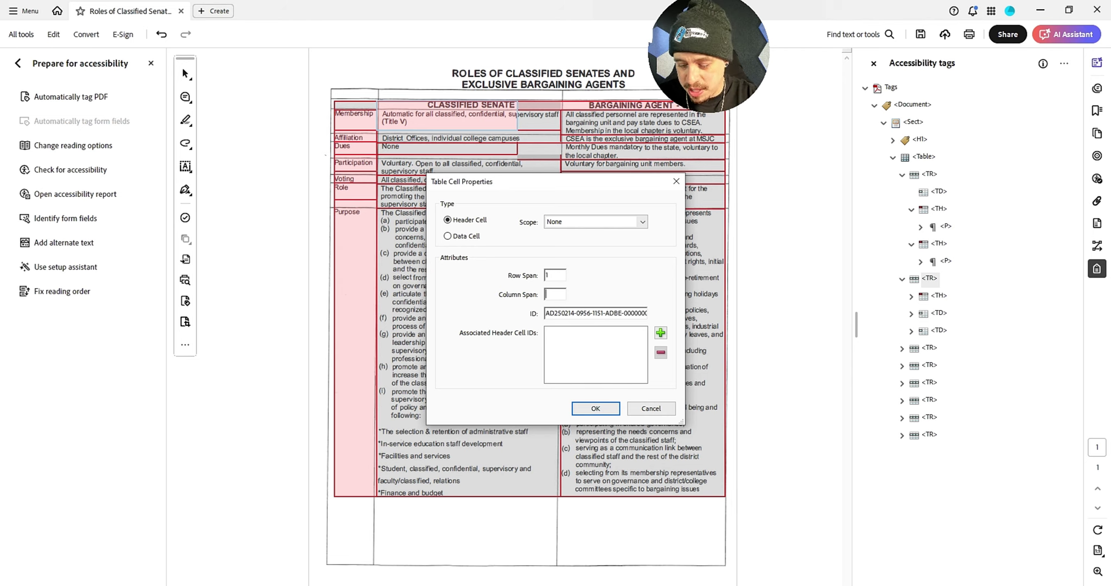
key("Return")
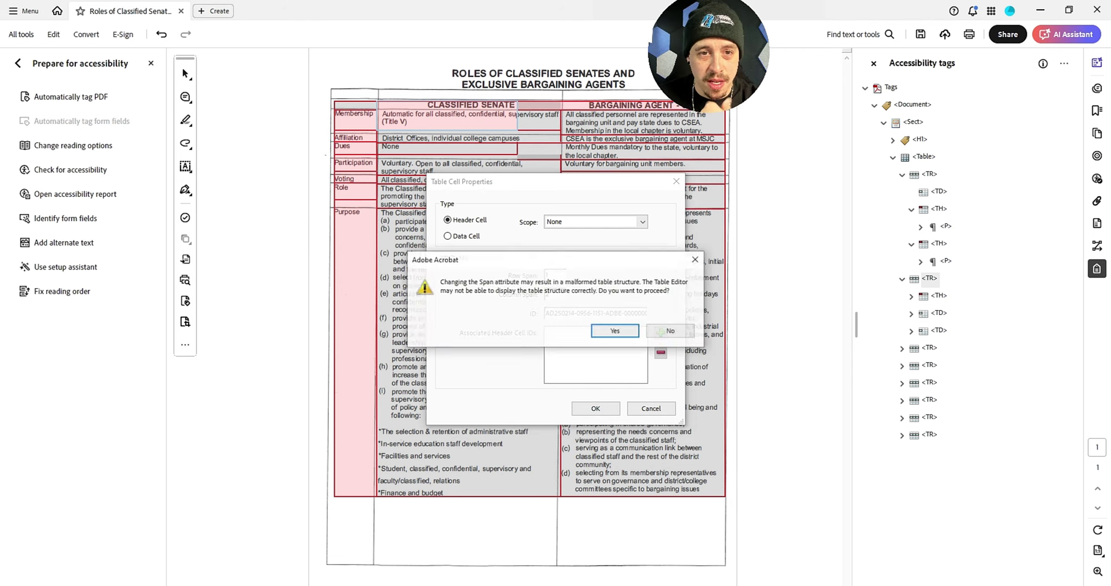
key("Return")
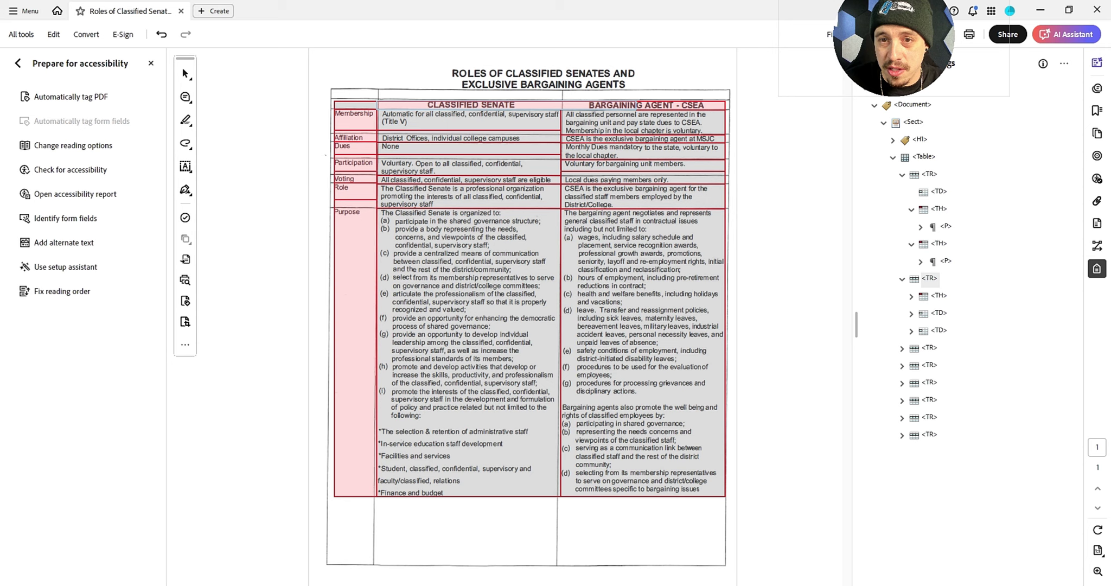
- Reopen the Table Editor and try to edit the properties of both column header cells together
key("ctrl+shift+u")
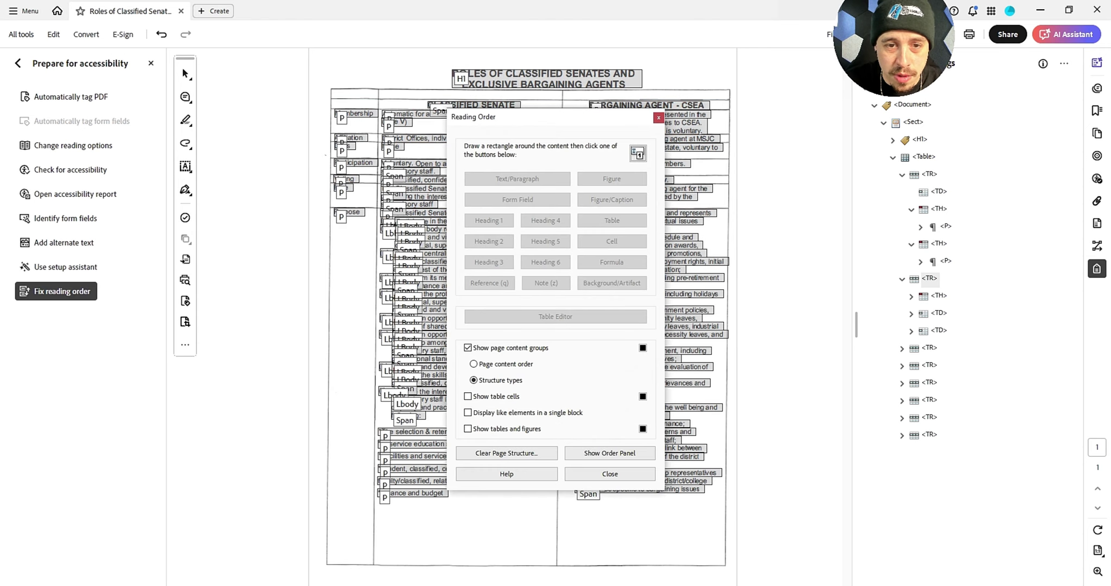
right_click(424, 160)
left_click(469, 251)
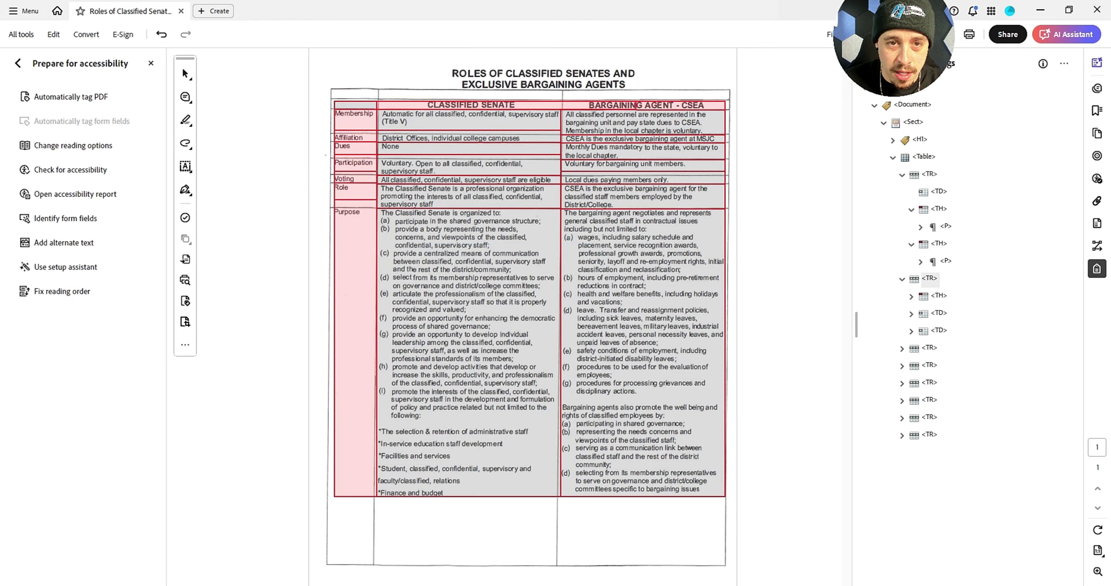
left_click(670, 106, "shift")
right_click(669, 107)
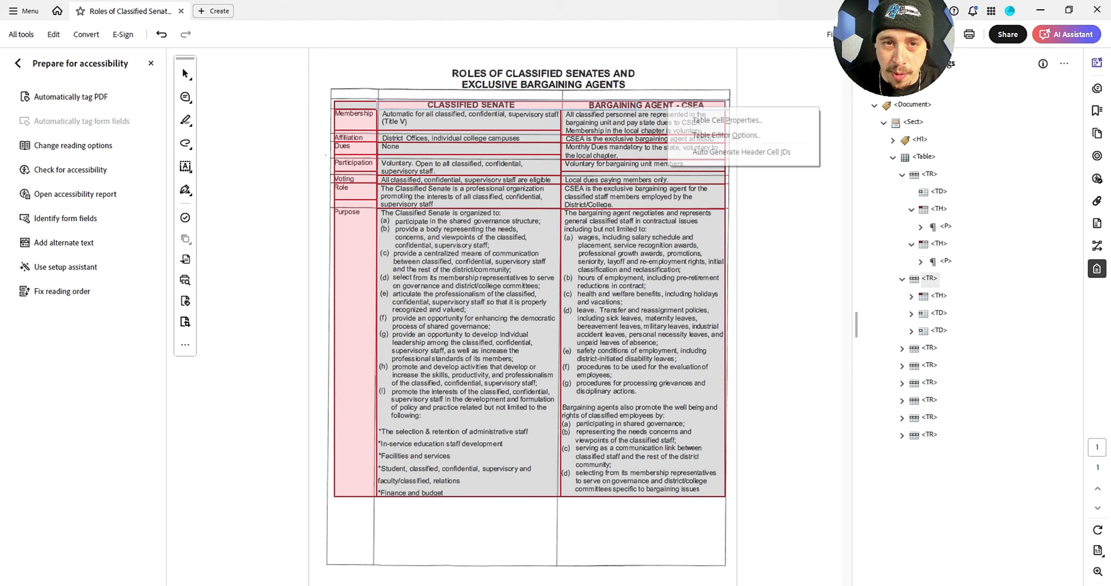
left_click(717, 120)
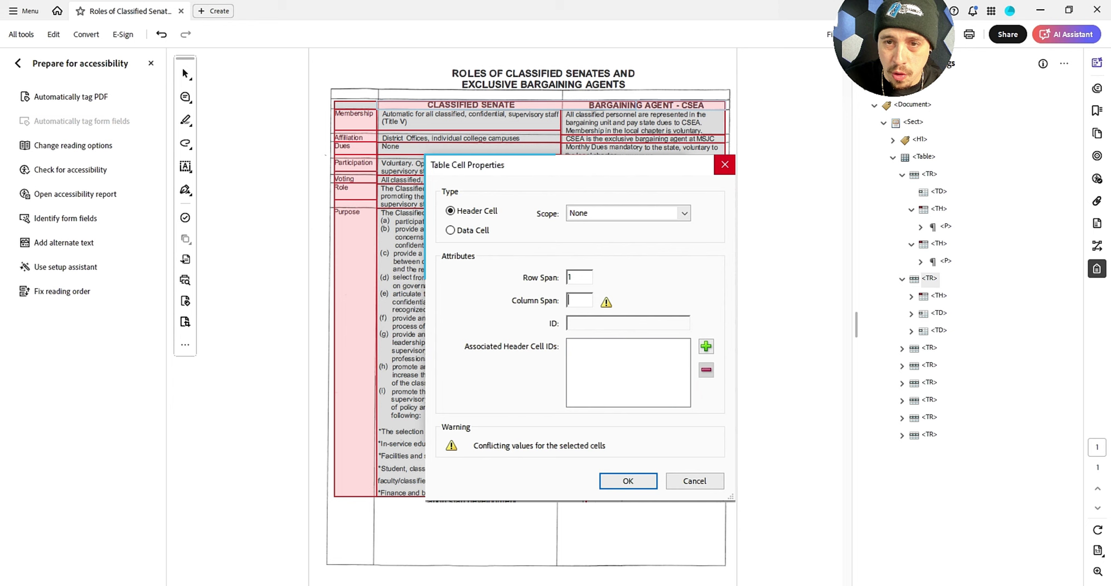
left_click(725, 165)
- Set the scope of the Bargaining Agent - CSEA header cell to Column
left_click(478, 121)
right_click(664, 107)
left_click(694, 117)
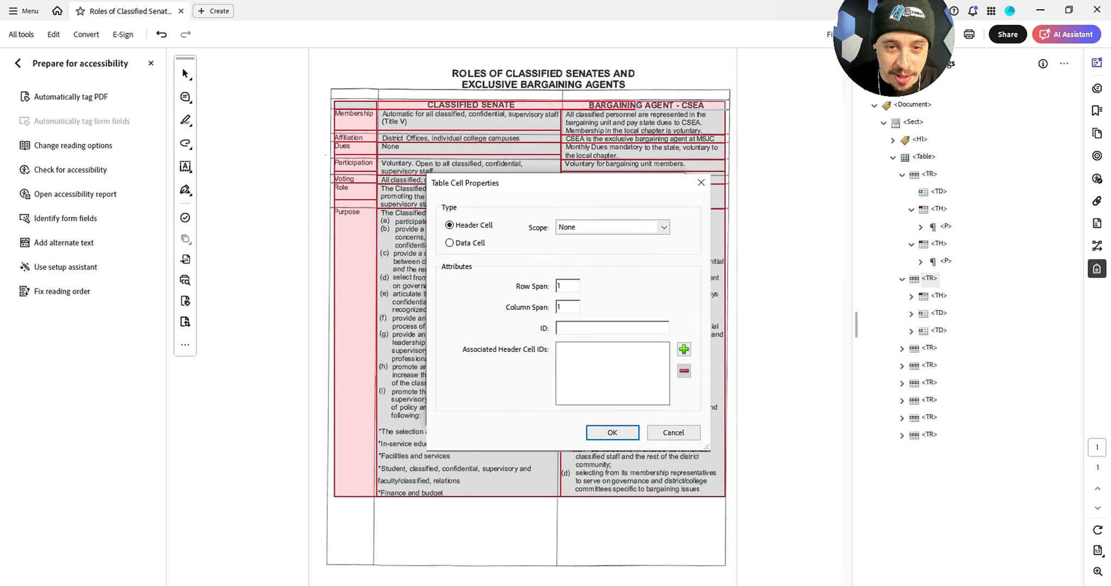
left_click(664, 226)
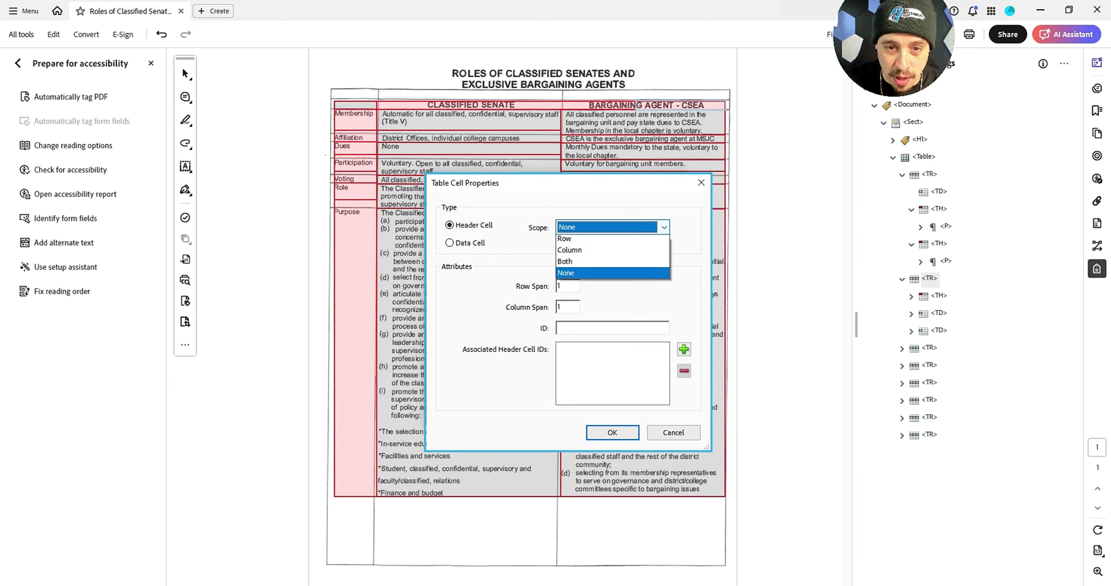
left_click(612, 253)
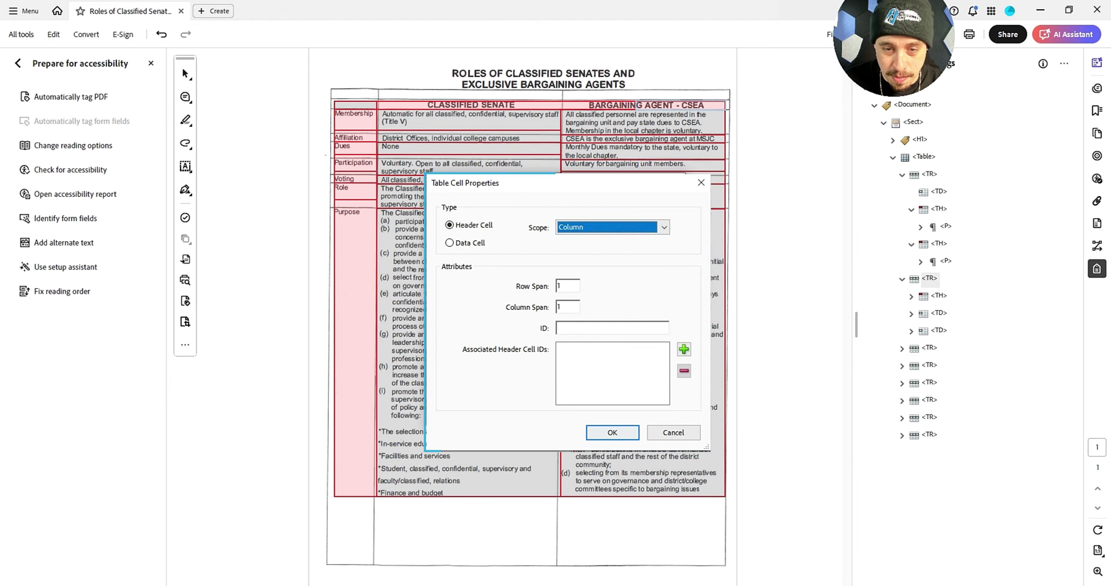
left_click(613, 432)
- Edit the column span of the Classified Senate header cell and apply its properties
left_click(412, 105)
right_click(412, 106)
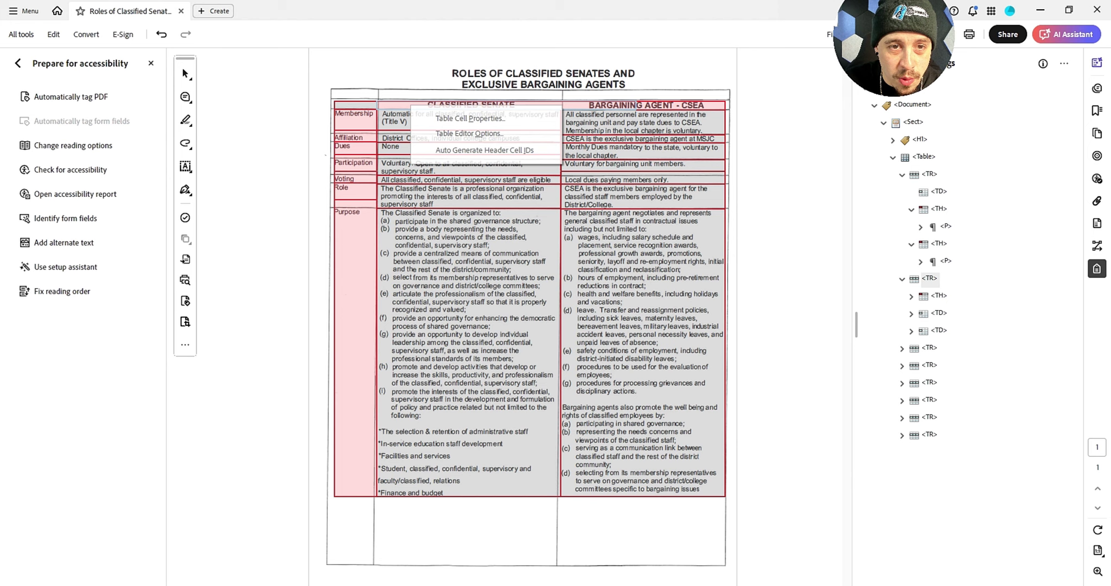
left_click(462, 118)
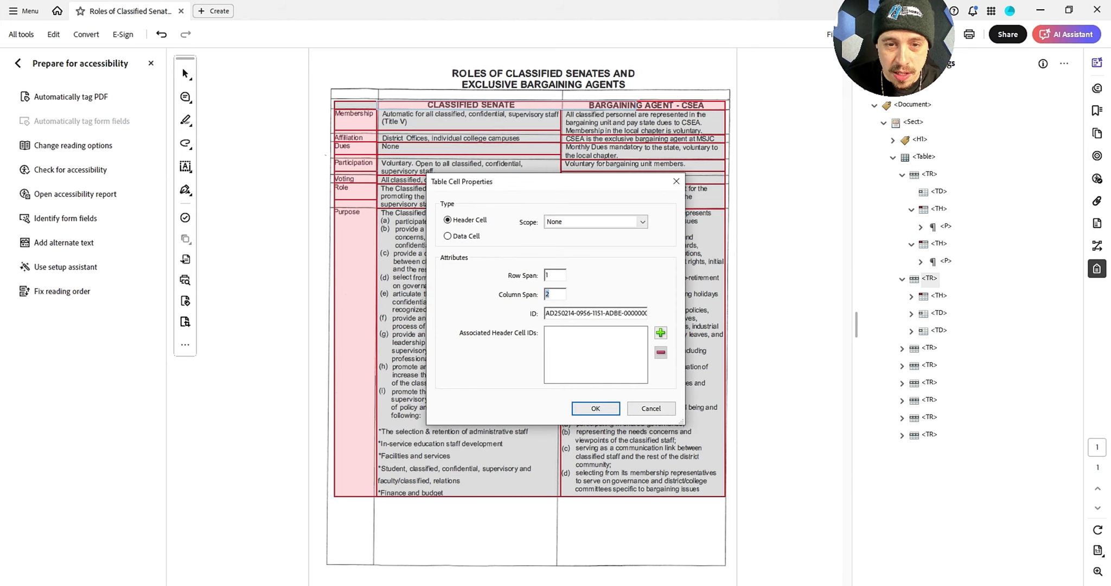
key("Return")
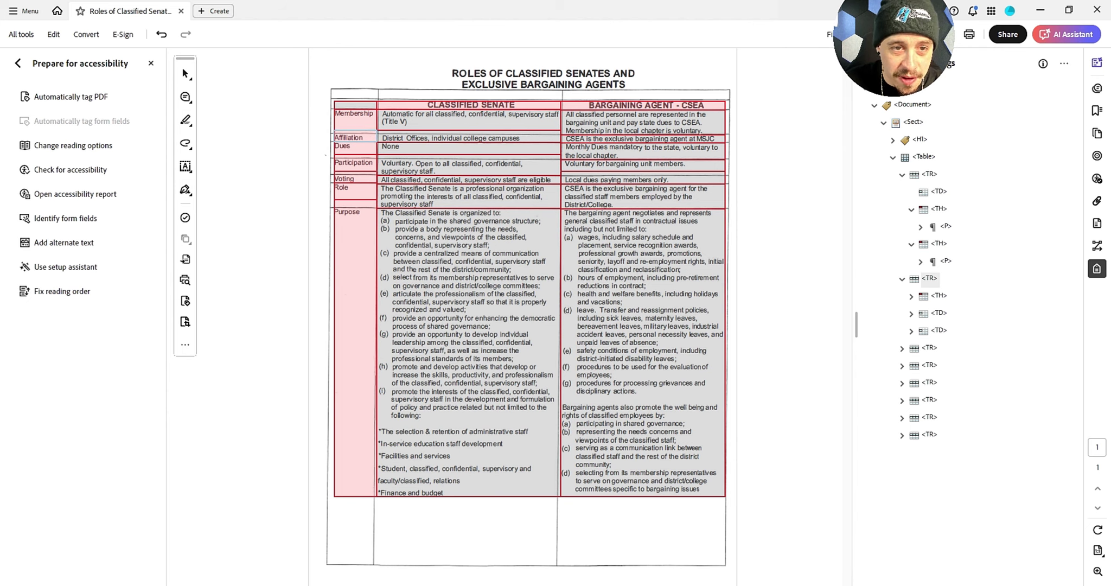
left_click(355, 138, "shift")
left_click(355, 149, "shift")
left_click(356, 164, "shift")
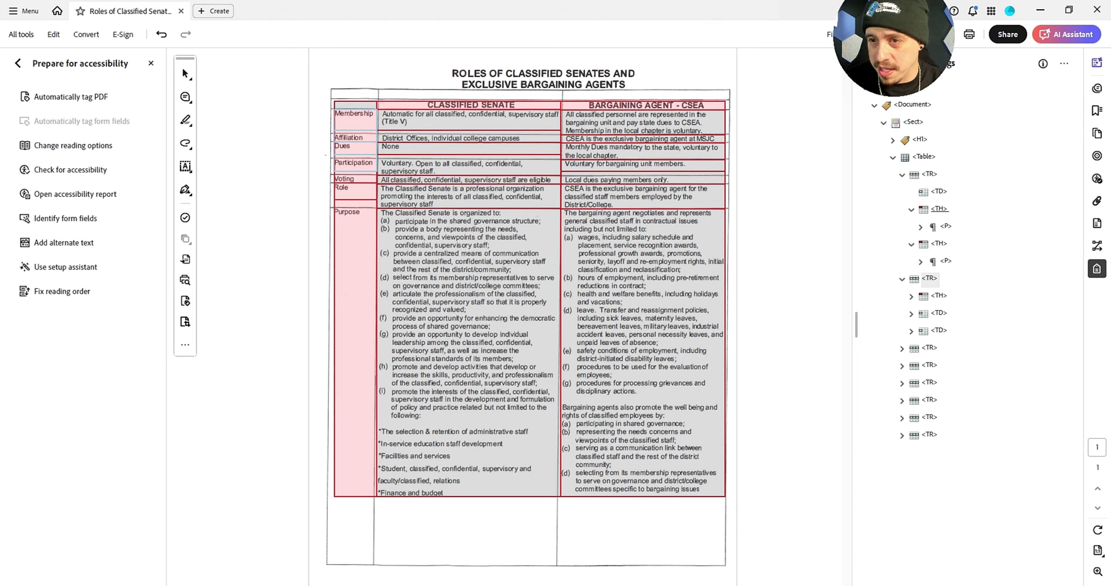
- Collapse the column header row and the Membership row in the tag tree, and step through the remaining table rows
left_click(929, 174)
key("Left")
key("Down")
key("Down")
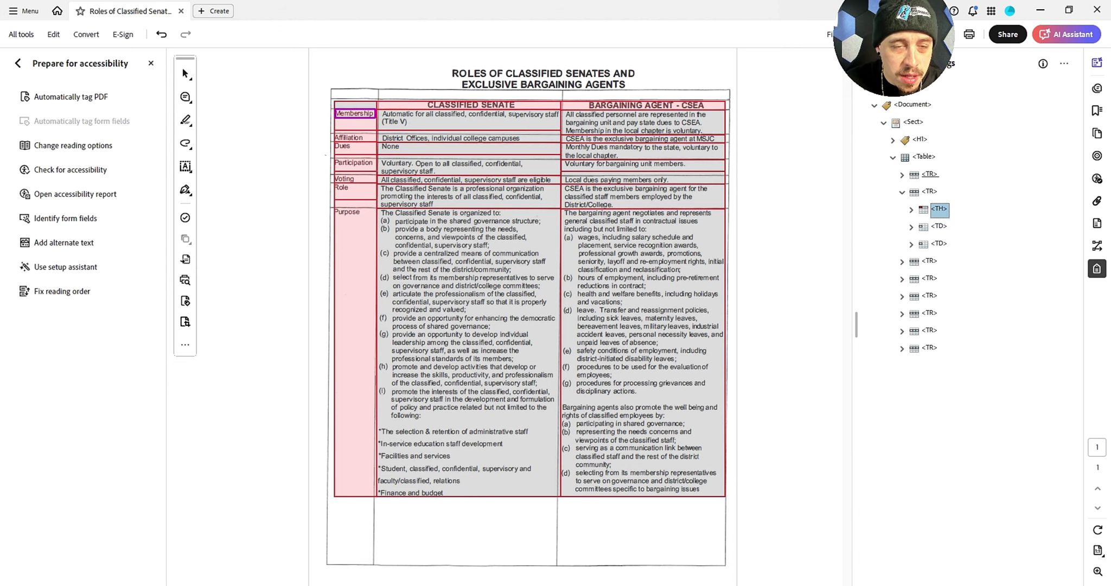
key("Left")
key("Left")
key("Down")
key("Down")
key("Down")
key("Down")
key("Down")
key("Up")
- Expand the Voting row and the Role row's header cell to inspect their contents
key("Right")
key("Down")
key("Down")
key("Down")
key("Down")
key("Right")
key("Down")
key("Right")
key("Down")
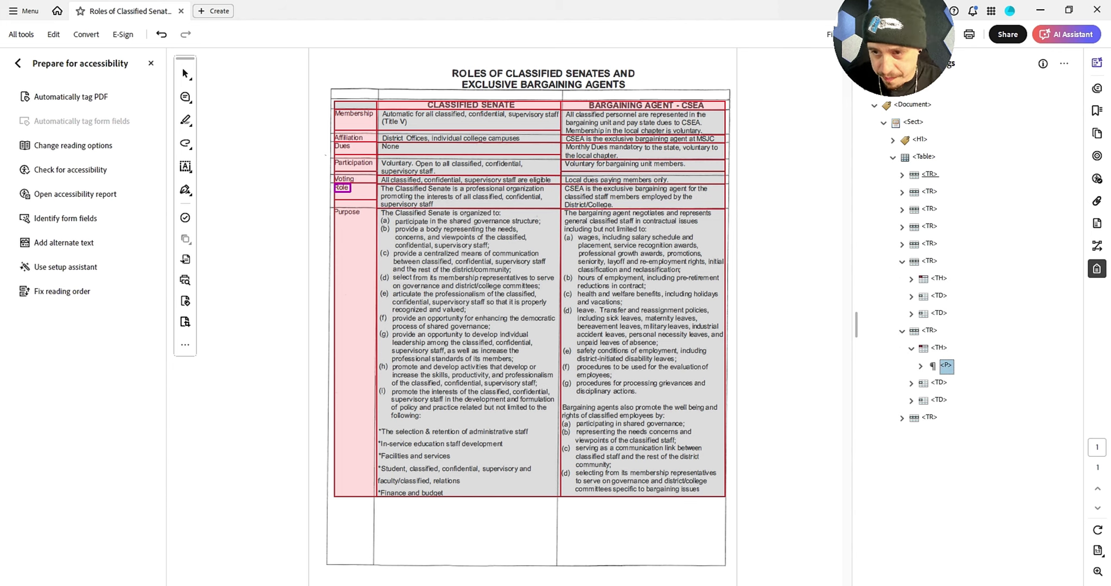
- Move the Role text content out of its own header cell into the Voting header cell's paragraph
key("Right")
key("Down")
key("Up")
key("Up")
key("Up")
key("Up")
key("Up")
key("Up")
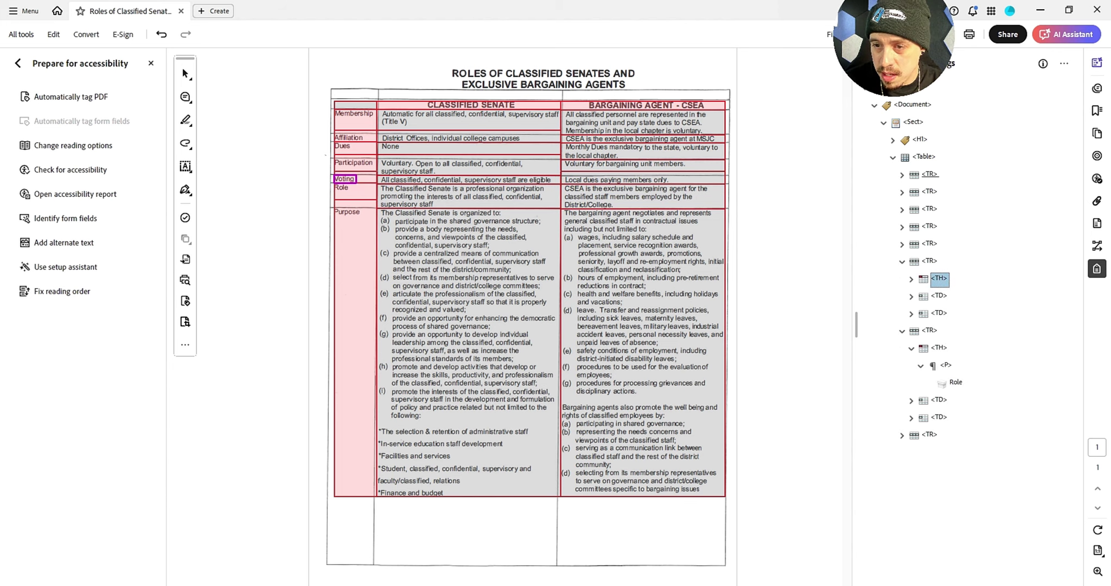
key("Right")
key("Down")
key("Right")
key("Down")
key("ctrl+v")
key("ctrl+shift+u")
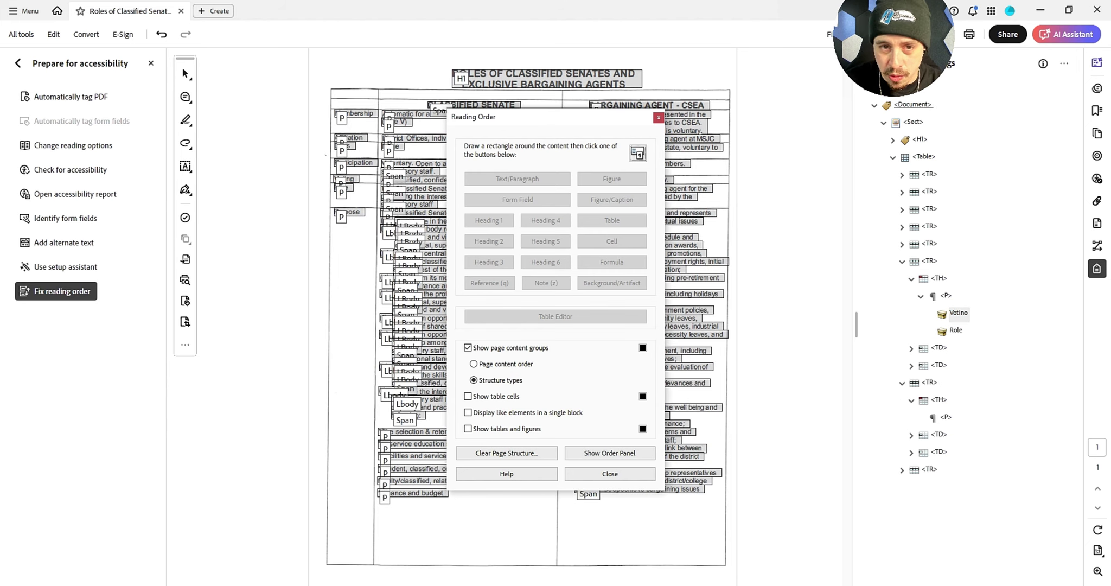
key("Escape")
- Try to cut the Classified Senate description from the Role row and expand the Voting row's first data cell as its destination
left_click(939, 435)
key("Right")
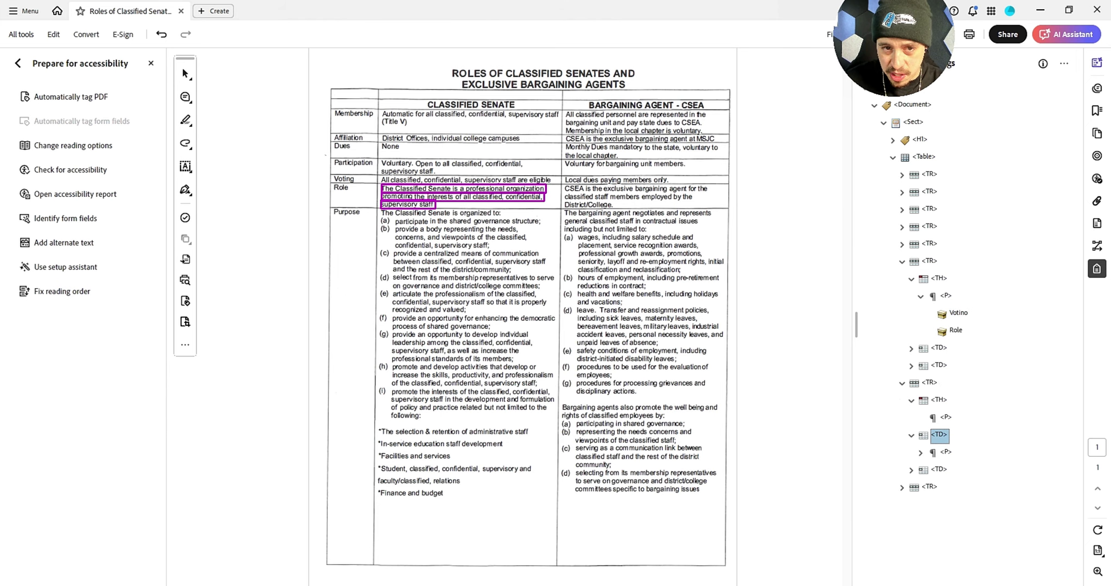
key("Down")
key("Right")
key("Down")
key("shift+Down")
key("shift+Down")
key("ctrl+x")
key("Up")
key("Up")
key("Up")
key("Up")
key("Up")
key("Up")
key("Up")
key("Up")
key("Up")
key("Right")
key("Down")
key("Right")
key("Down")
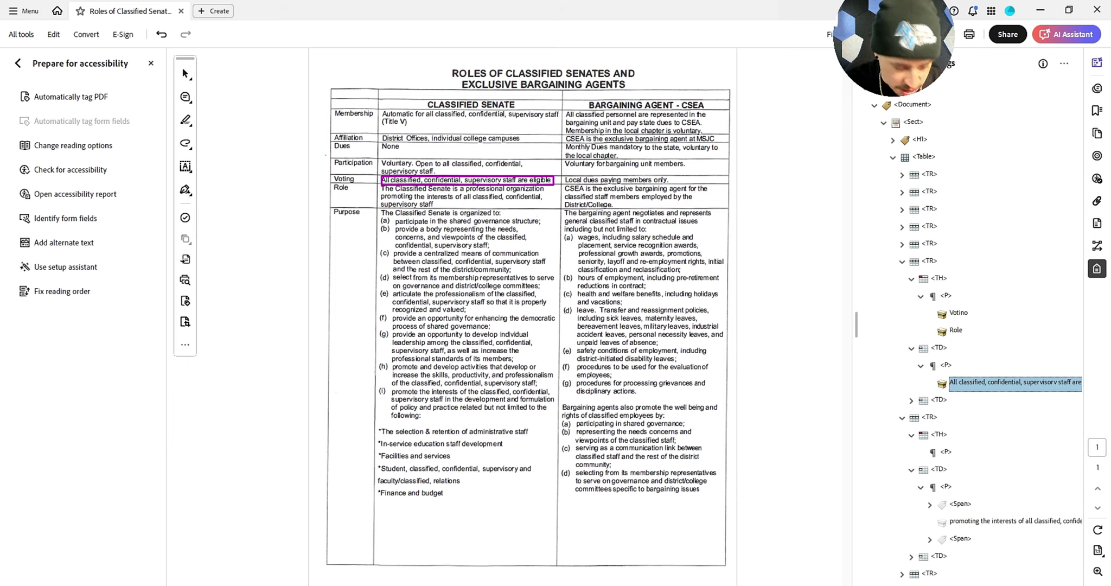
- Undo moving the Role text into the Voting header cell and collapse the Role row's cells
key("ctrl+z")
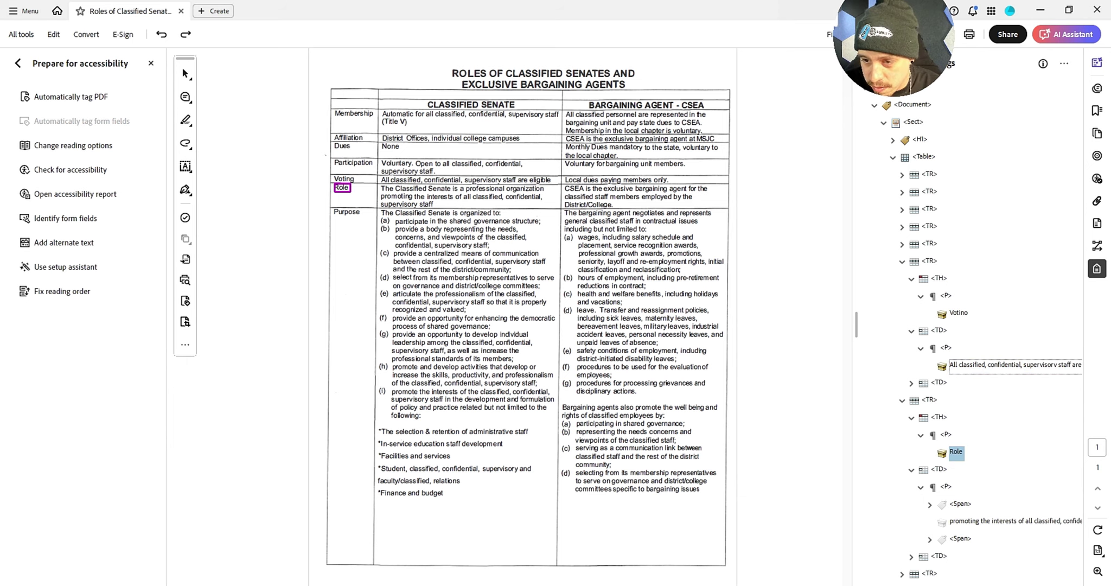
key("Up")
key("Up")
key("Left")
key("Down")
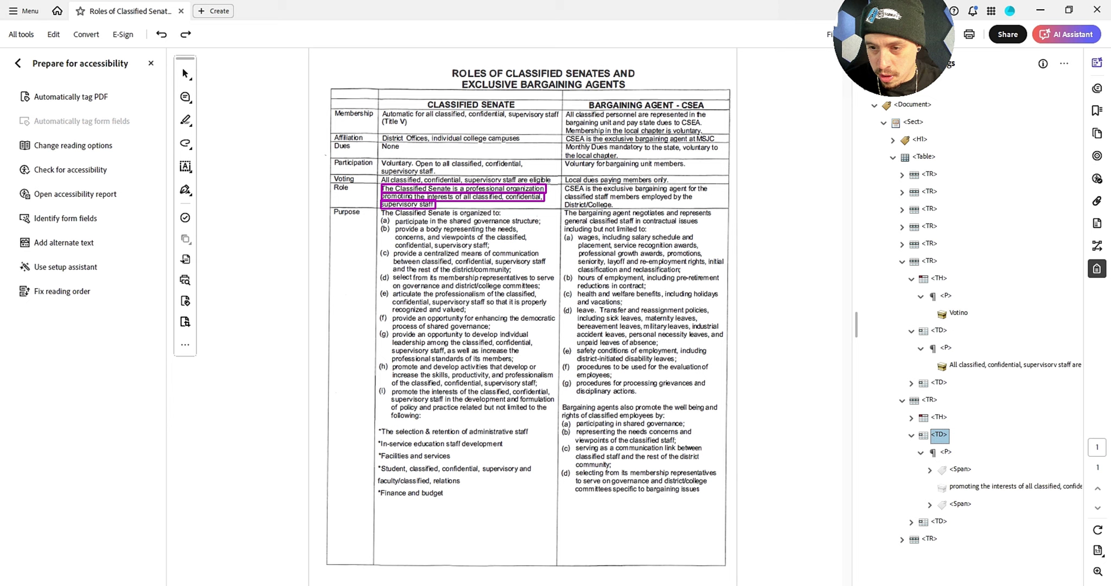
key("Left")
key("Down")
key("Up")
key("Up")
key("Up")
key("Up")
key("Up")
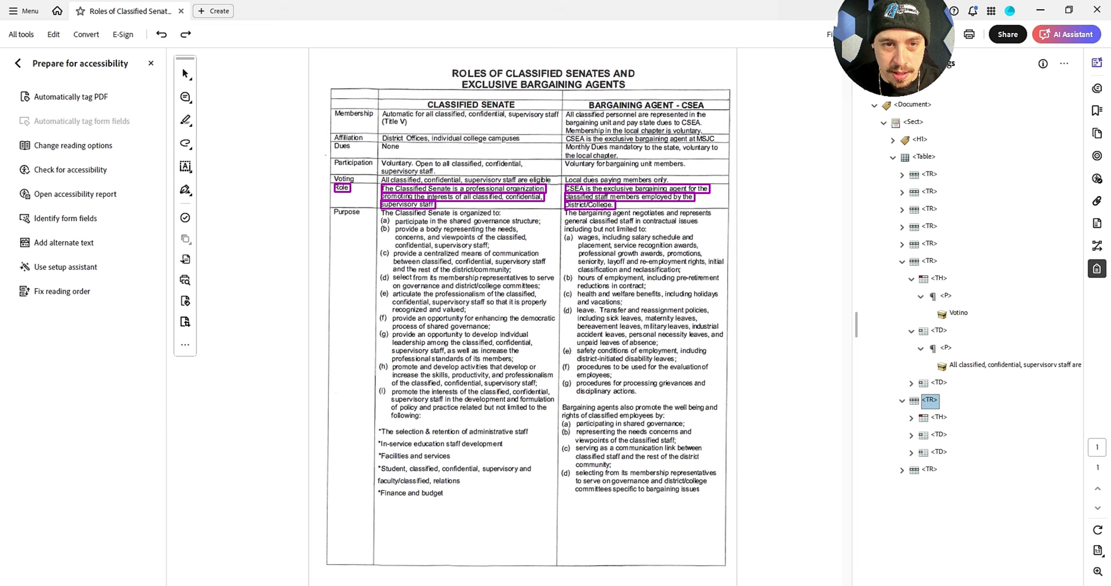
key("Up")
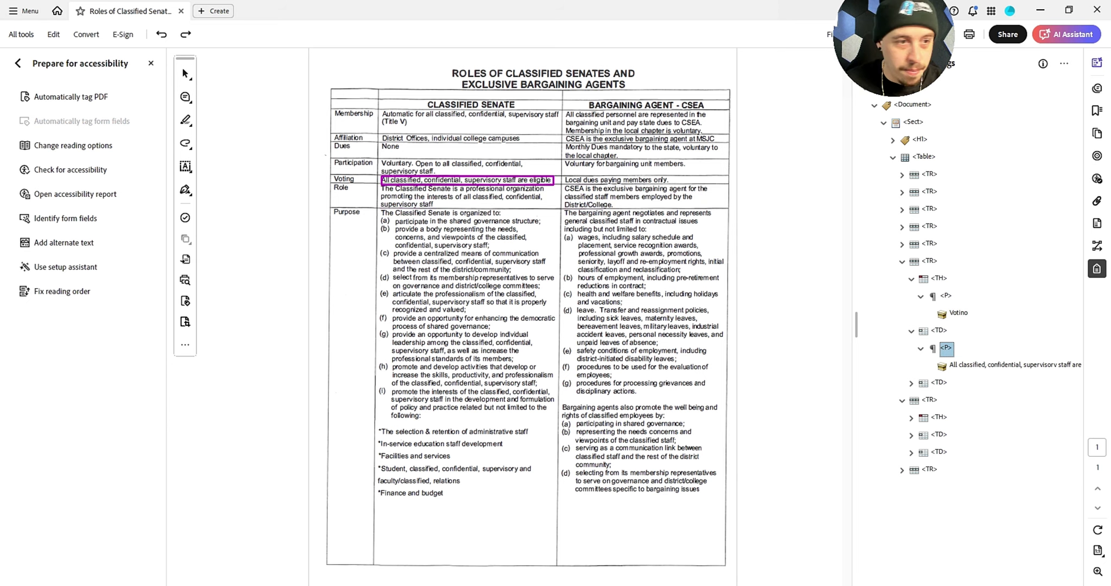
- Reopen the Table Editor and set the scope of the row header cells, Membership through Purpose, to Row
left_click(61, 291)
right_click(402, 186)
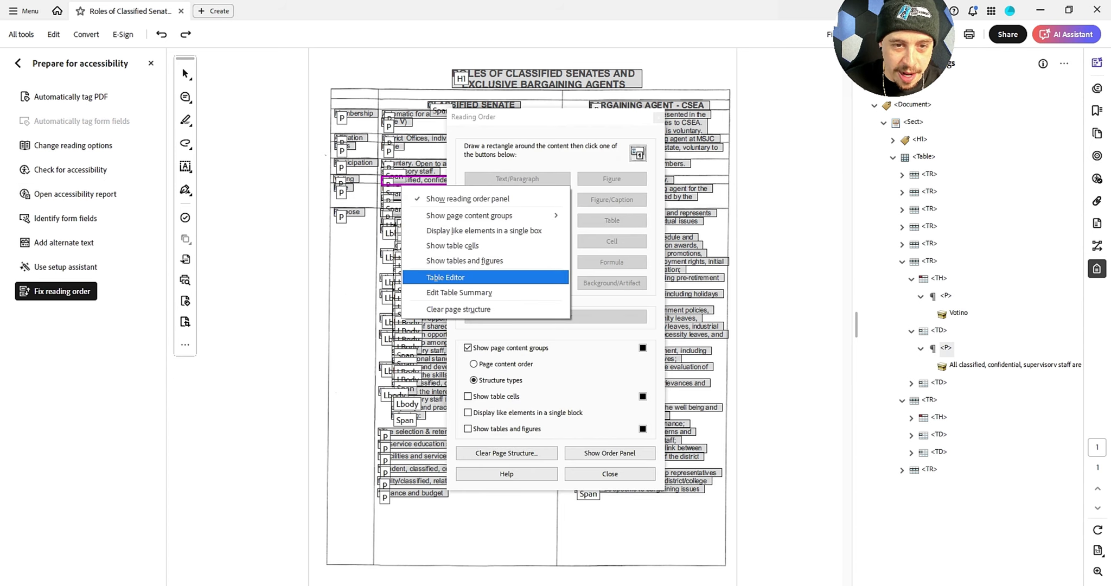
left_click(445, 278)
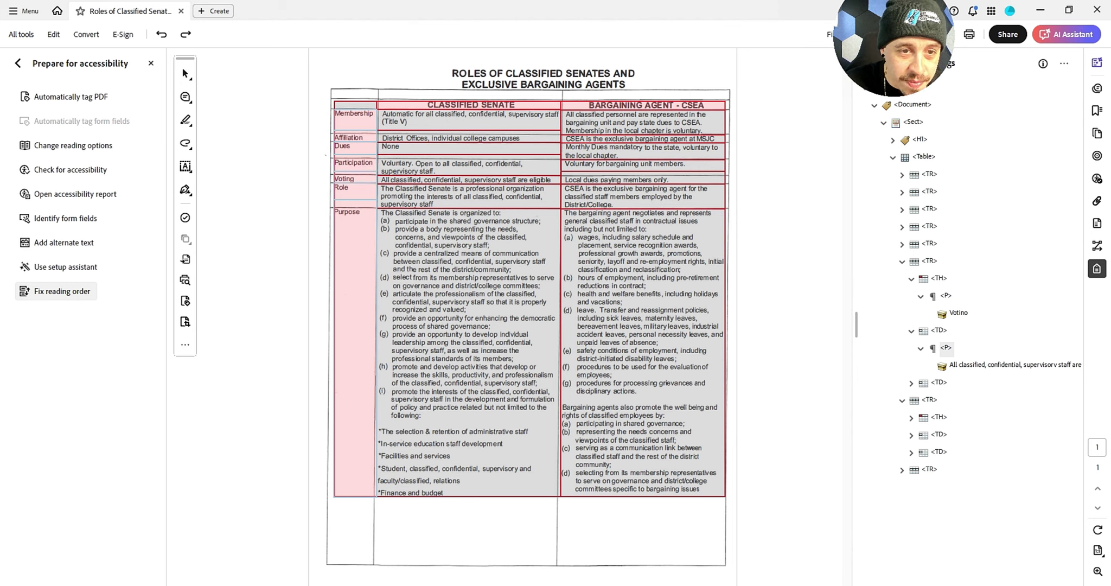
right_click(361, 127)
left_click(402, 136)
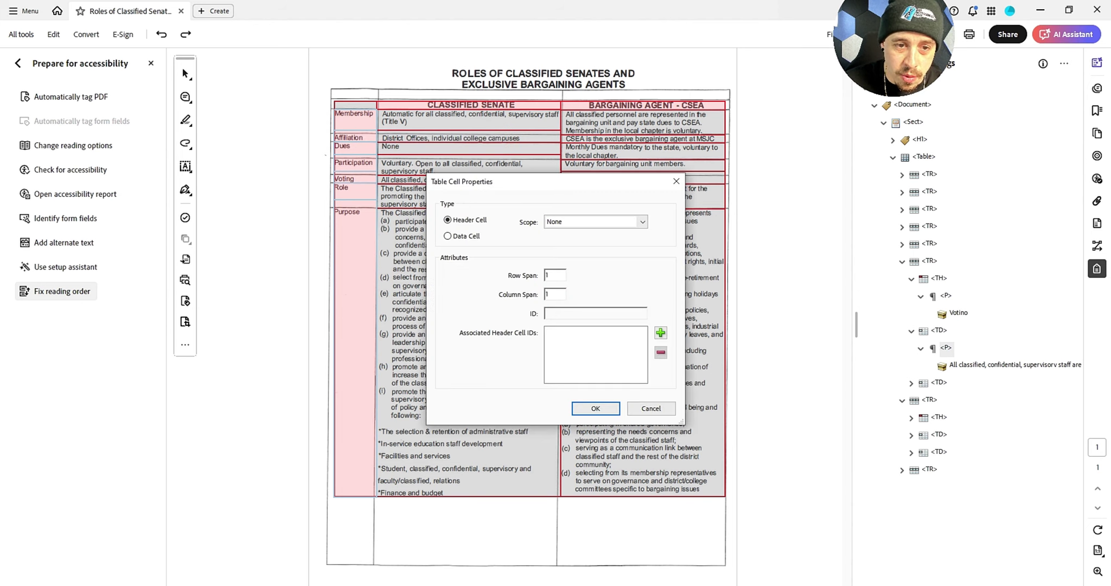
left_click(642, 222)
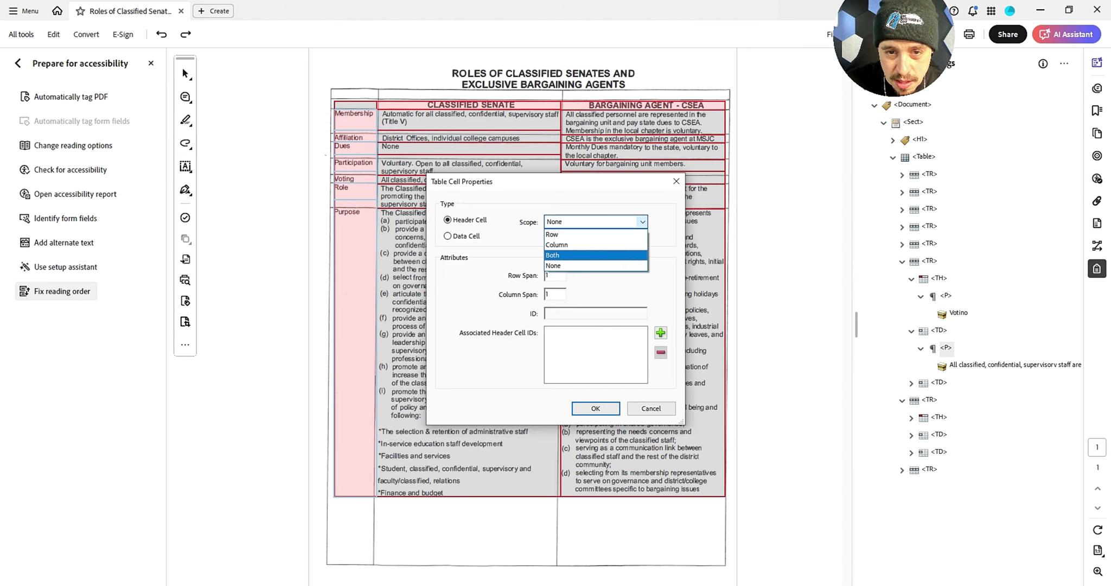
key("Return")
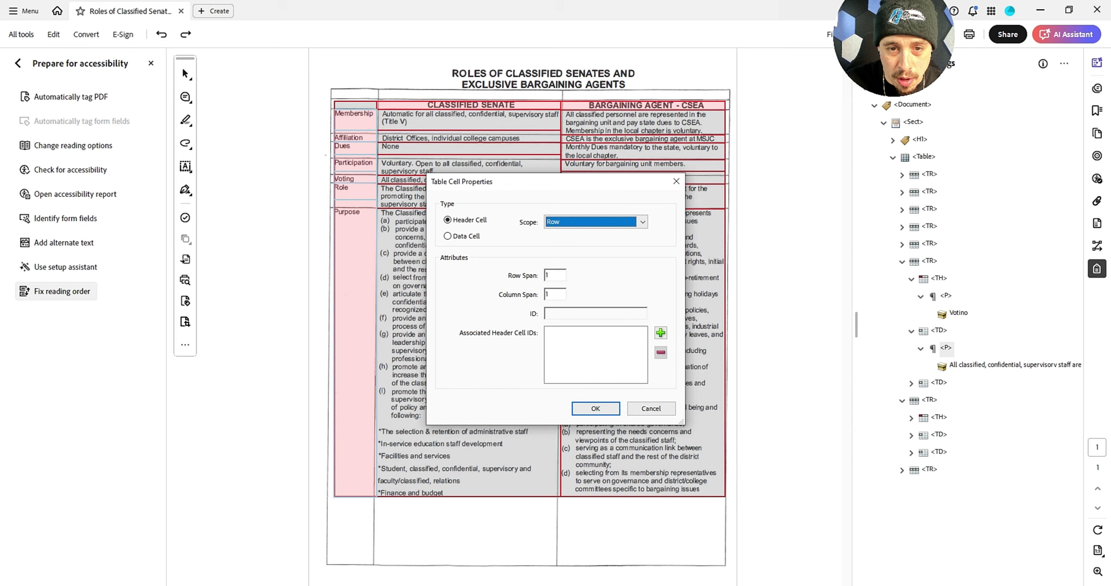
key("Return")
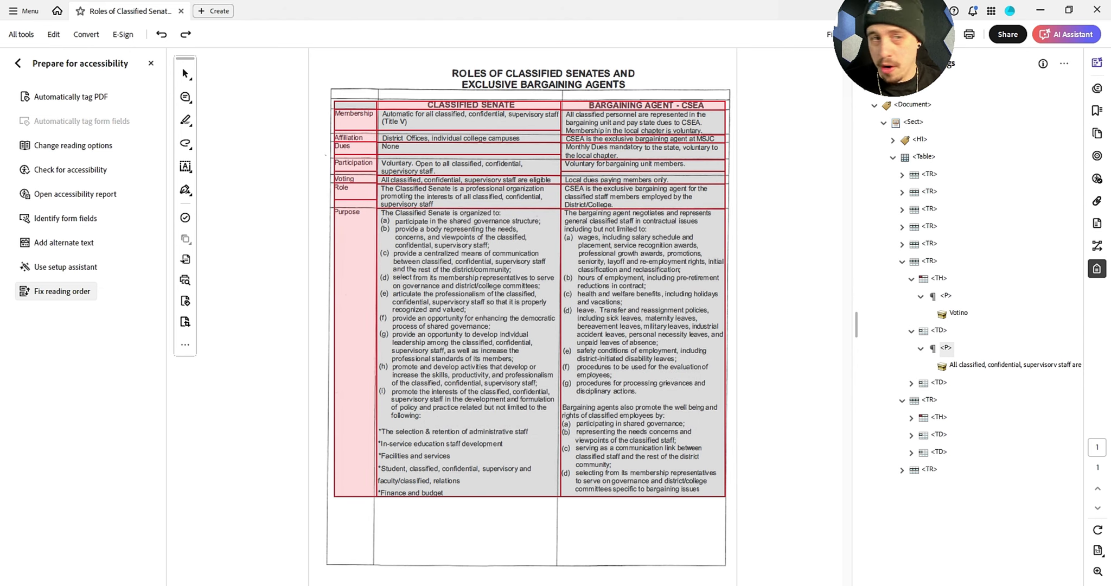
- Run the full accessibility check again and locate the table element that fails the Summary rule
left_click(70, 170)
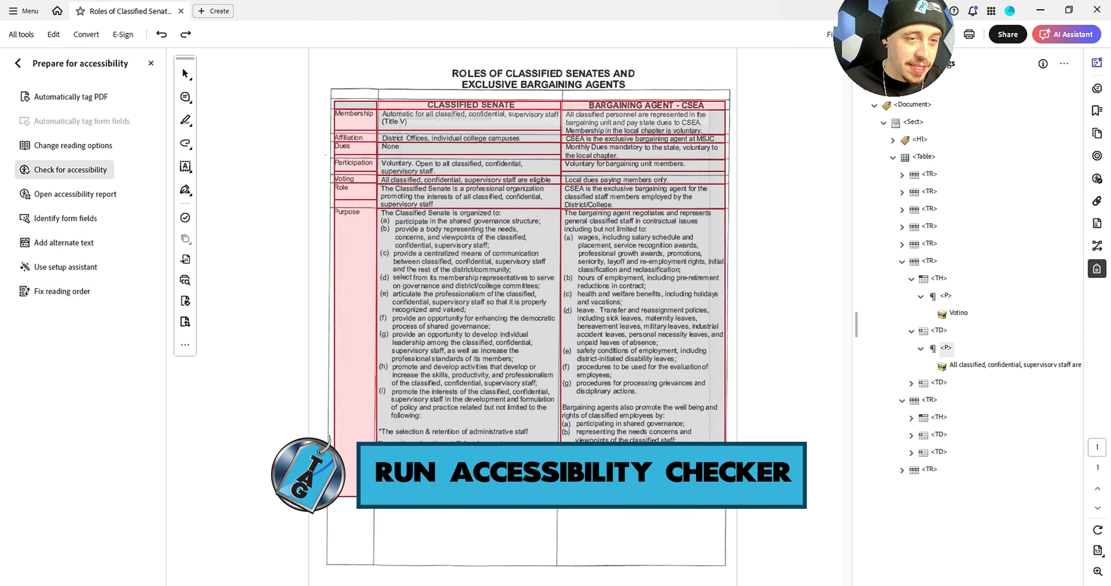
key("Return")
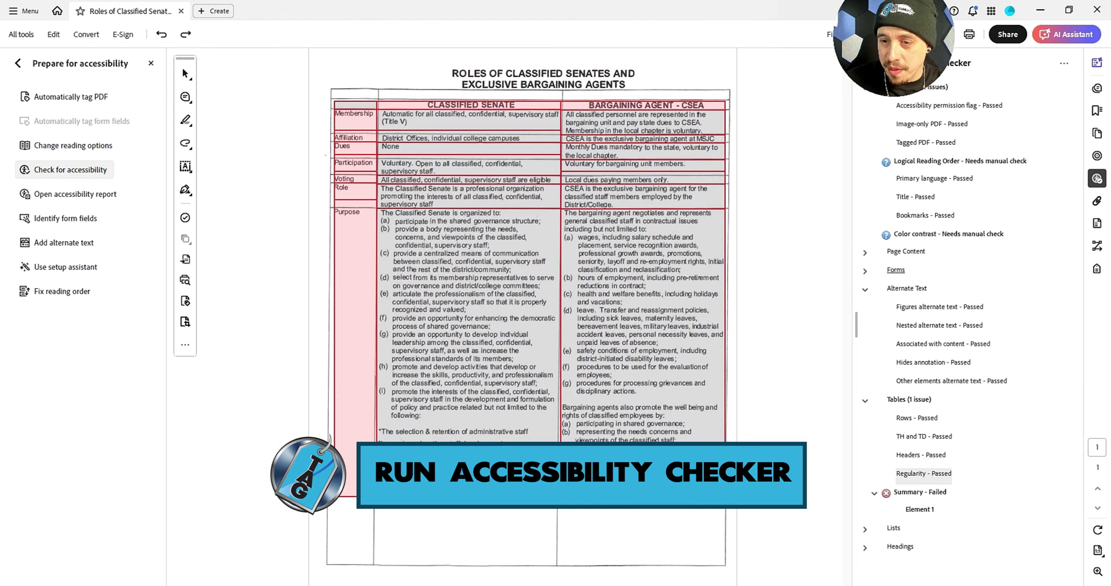
left_click(920, 510)
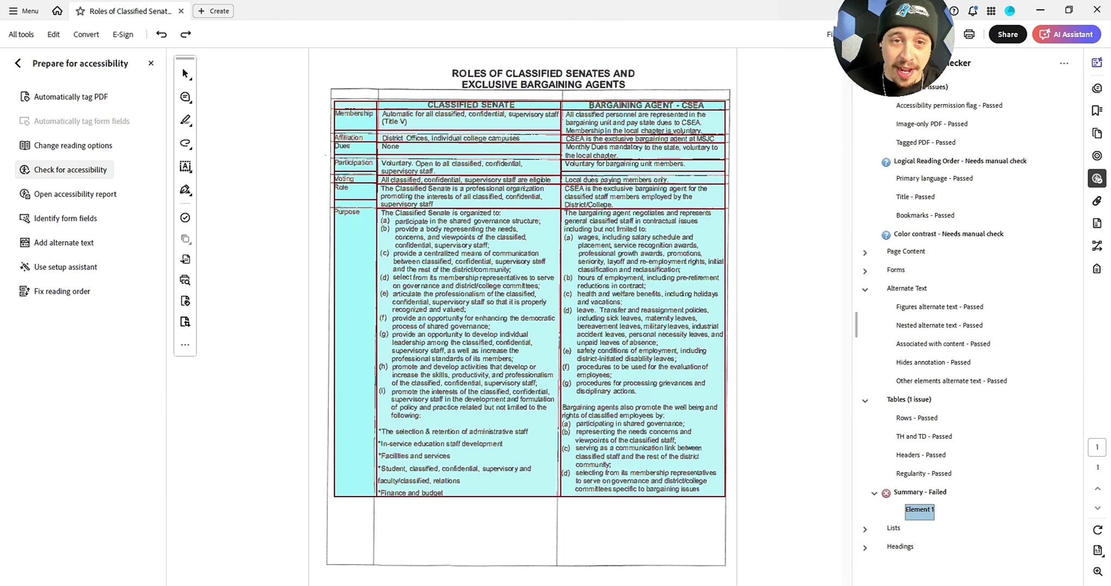
- Add the table summary "Summary" to the roles table, close the reading order tool and save the document
left_click(60, 291)
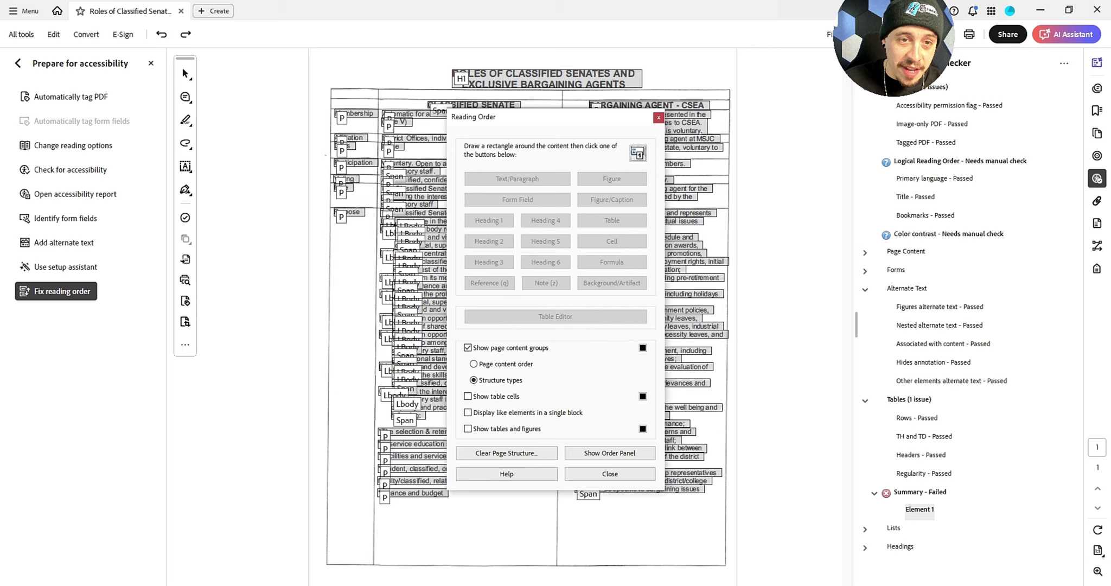
right_click(394, 158)
left_click(450, 266)
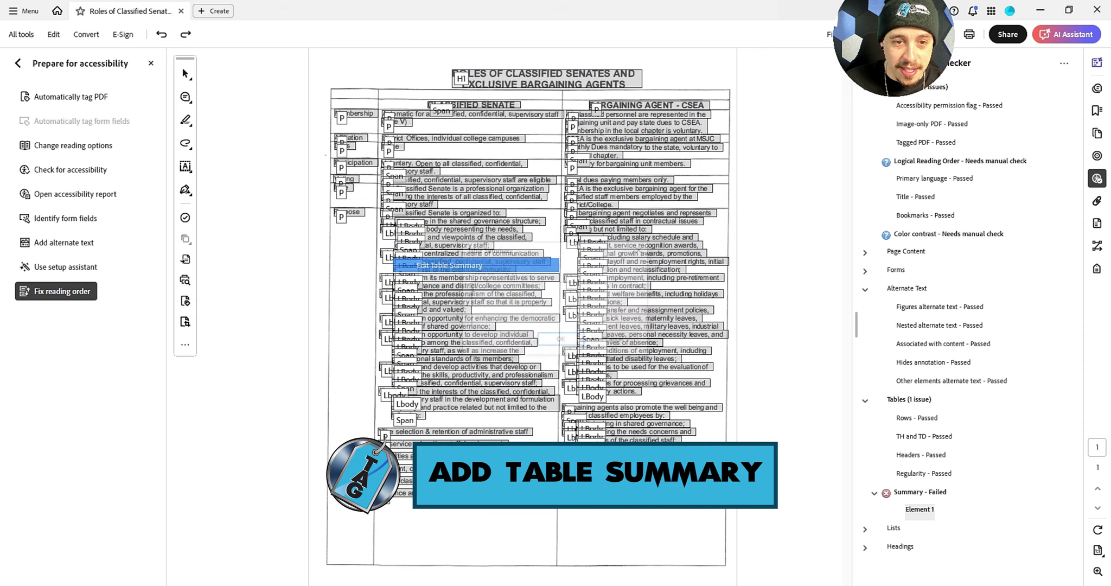
type("Summary")
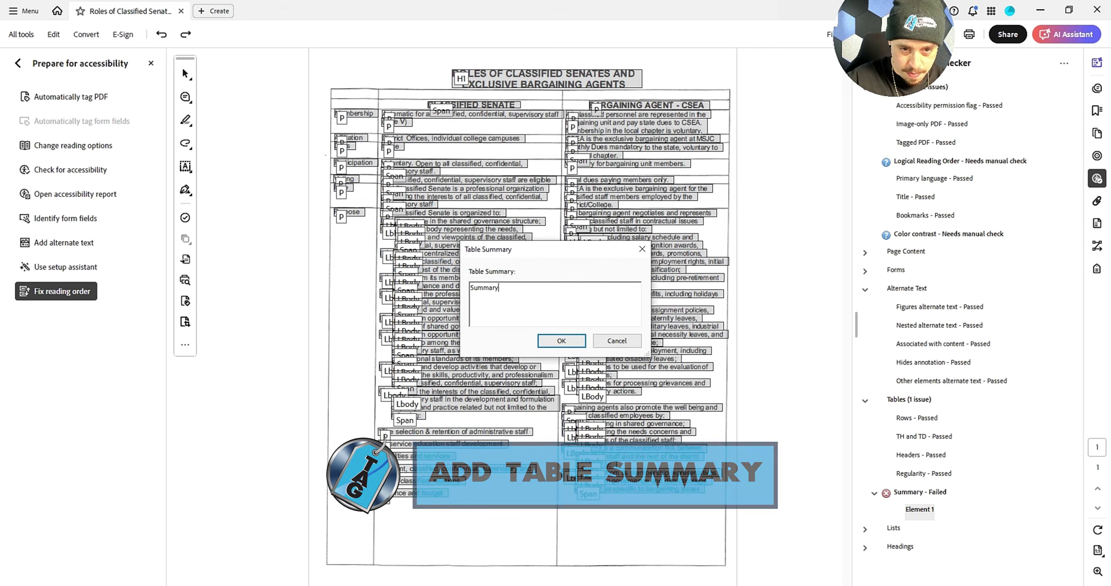
key("Return")
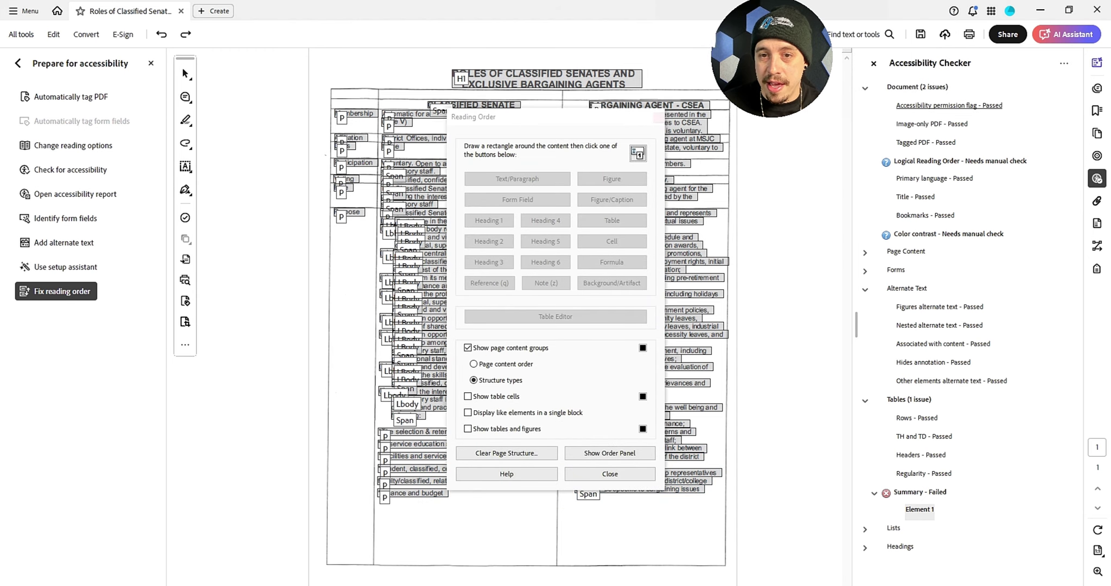
key("Escape")
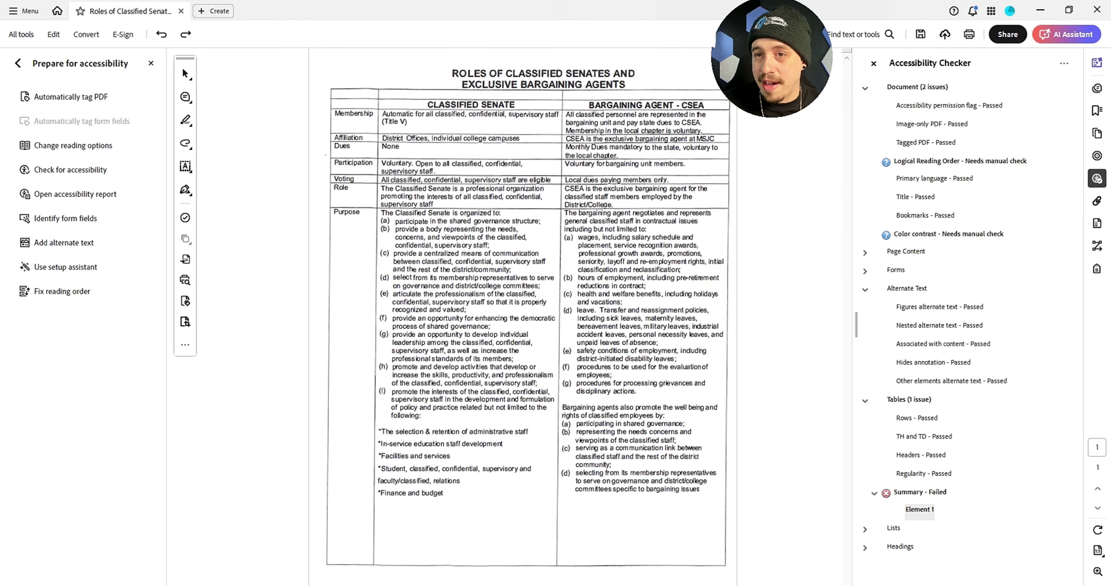
key("ctrl+s")
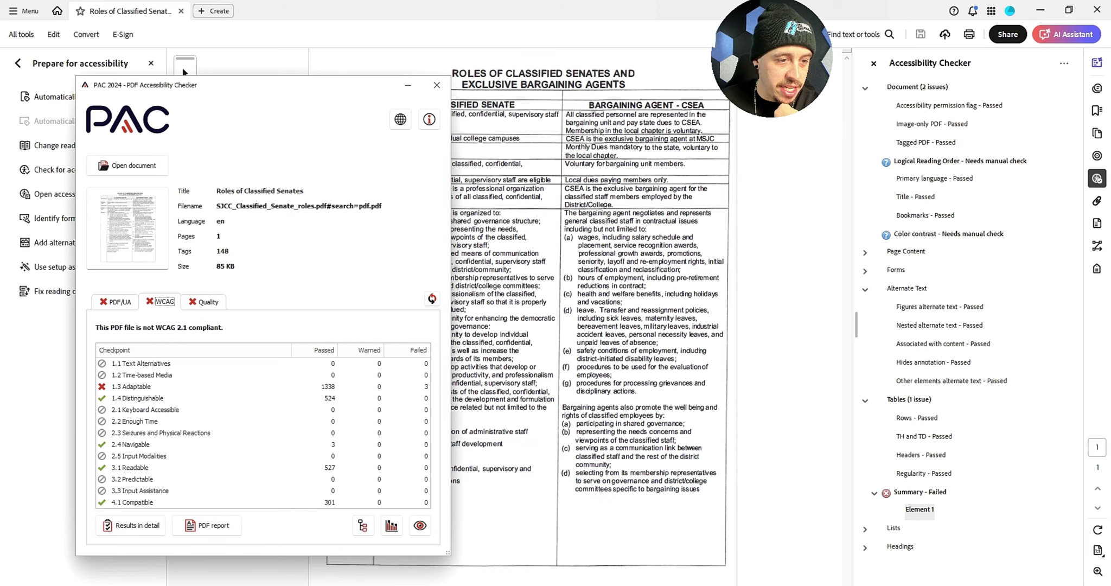
- Check the saved PDF in PAC 2024 and examine the detailed results for the table header cell assignments
key("Tab")
key("Return")
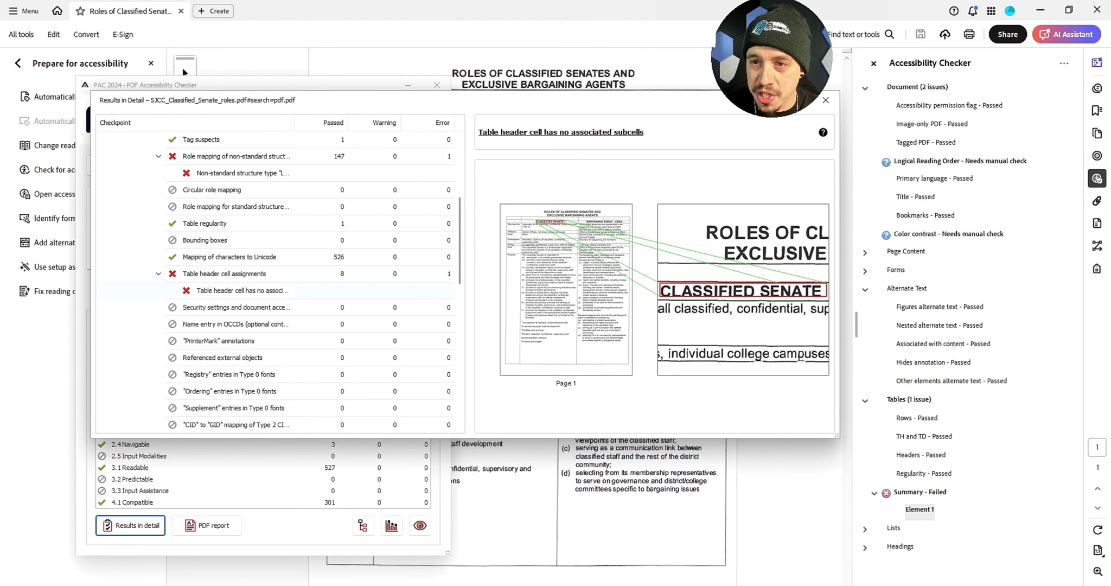
key("Escape")
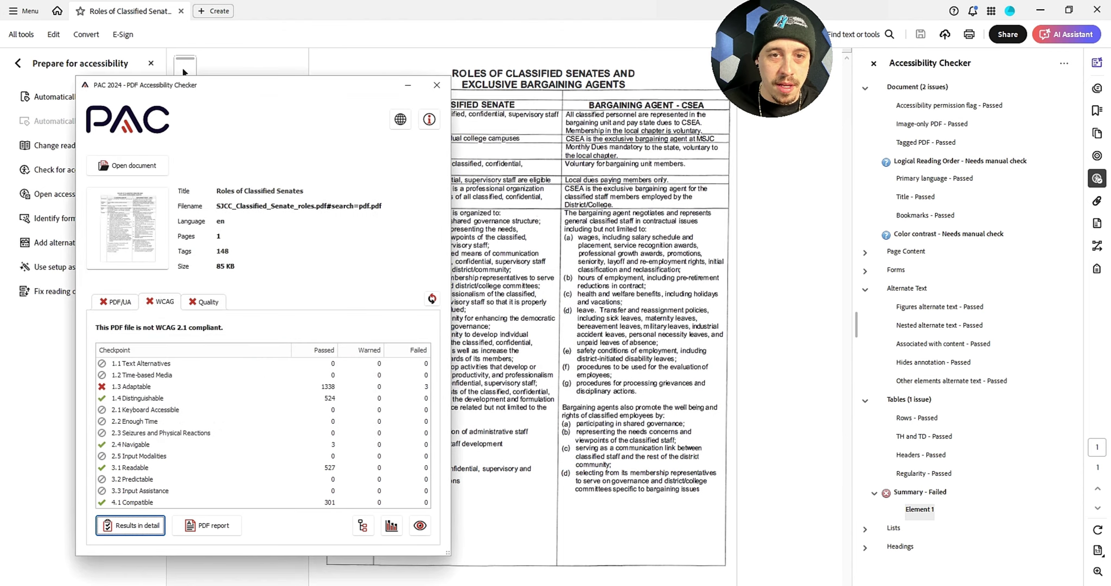
- Return to Acrobat and use the Table Editor to set the header scope of the CLASSIFIED SENATE cell in its cell properties
left_click(183, 71)
left_click(1097, 268)
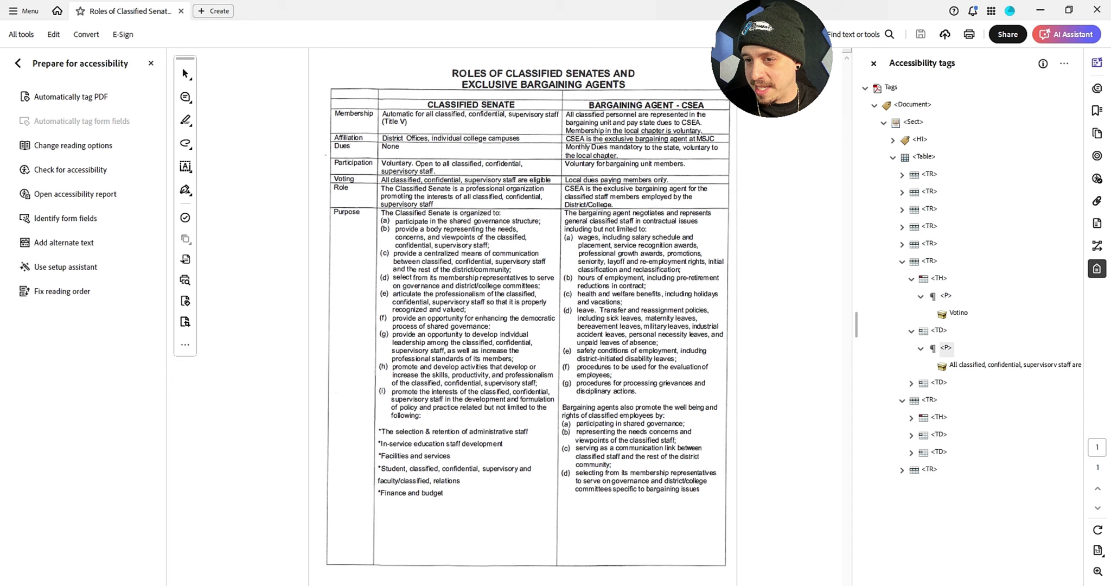
left_click(930, 261)
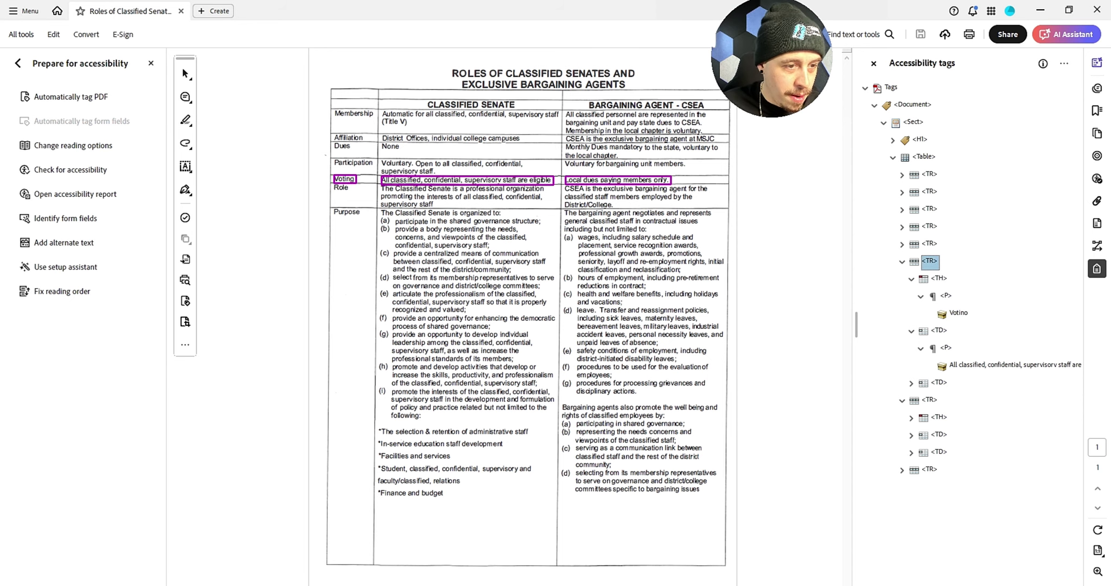
left_click(60, 291)
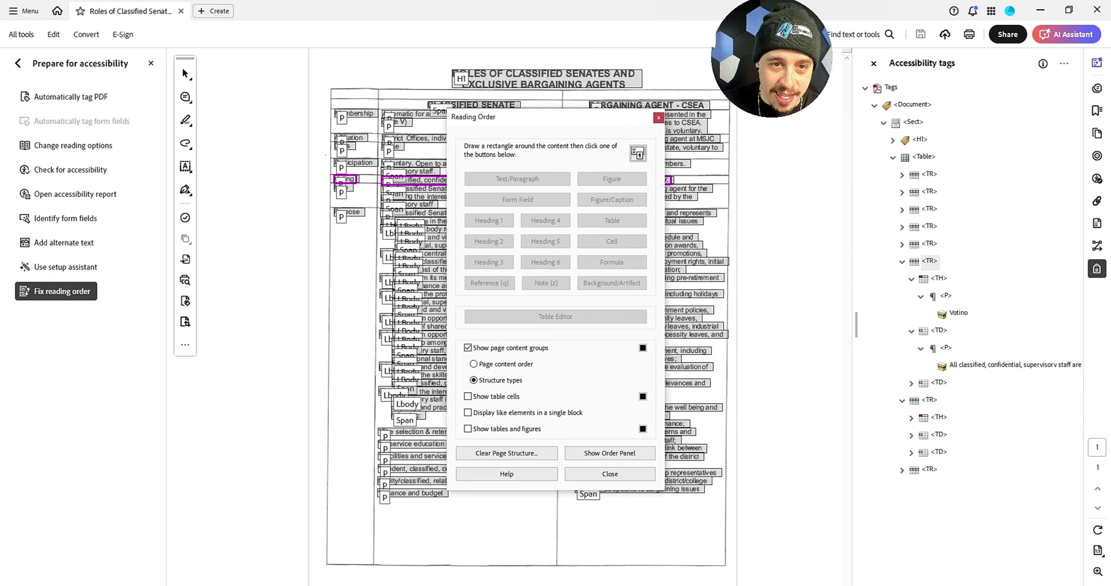
right_click(423, 92)
left_click(496, 246)
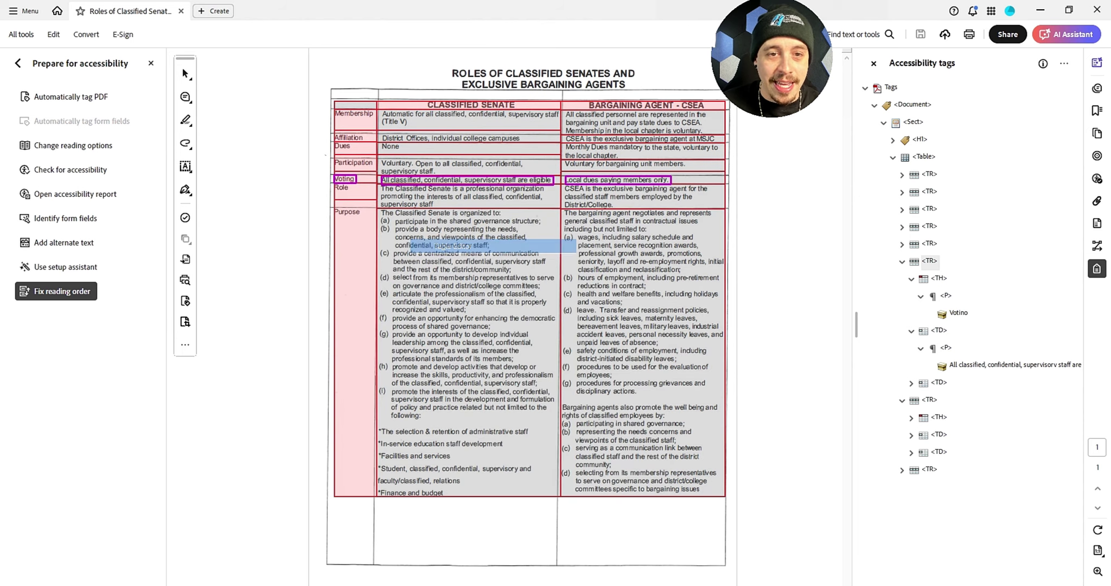
right_click(456, 111)
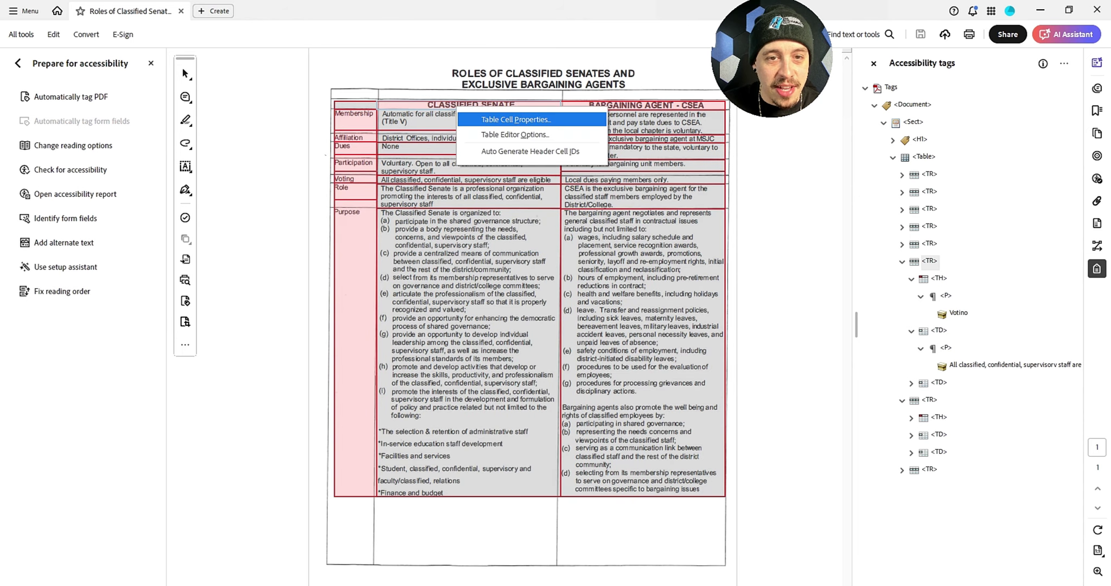
left_click(516, 120)
left_click(612, 230)
left_click(612, 255)
key("Return")
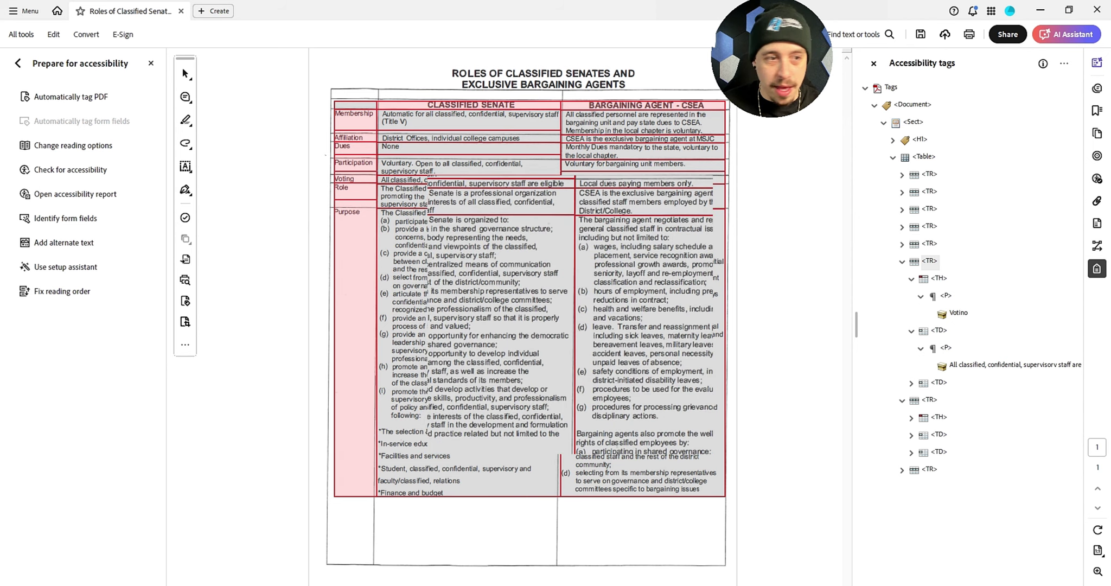
left_click(61, 291)
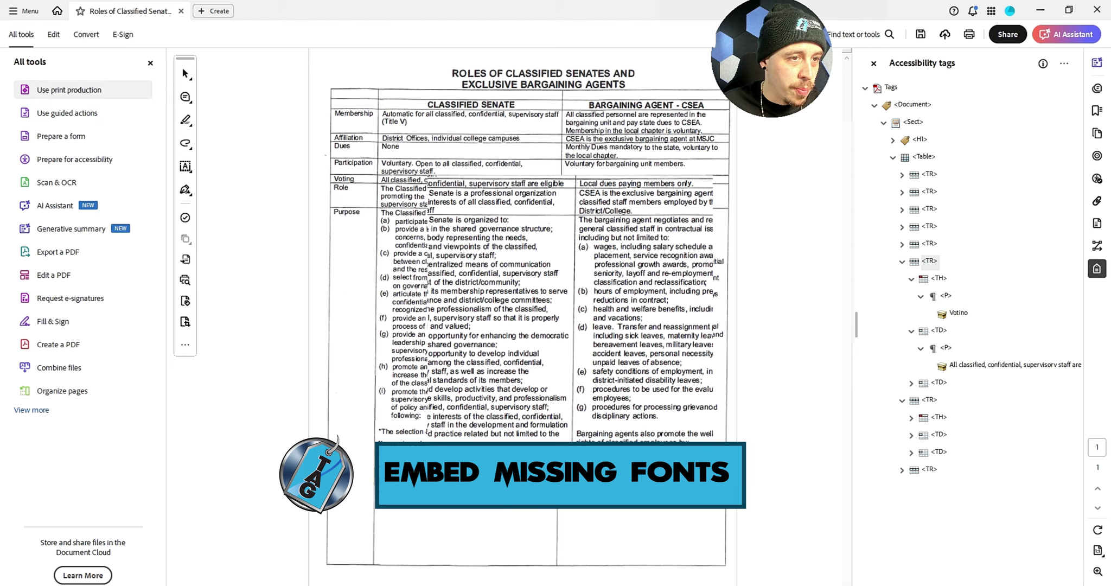
- Open Preflight from the print production tools, search its fixups for "font" and select Embed missing fonts
left_click(69, 89)
left_click(48, 120)
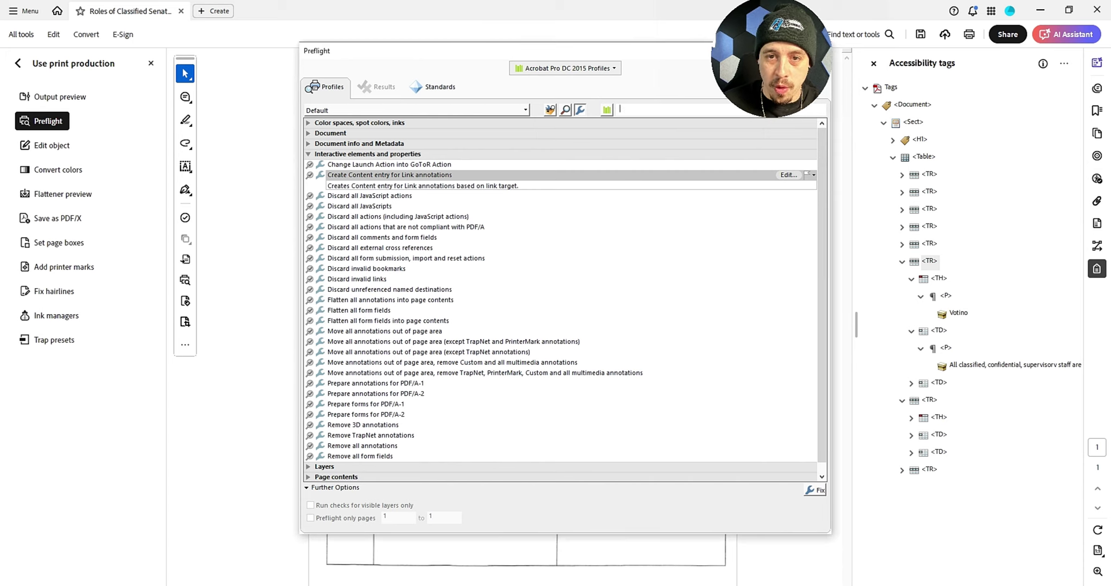
type("font")
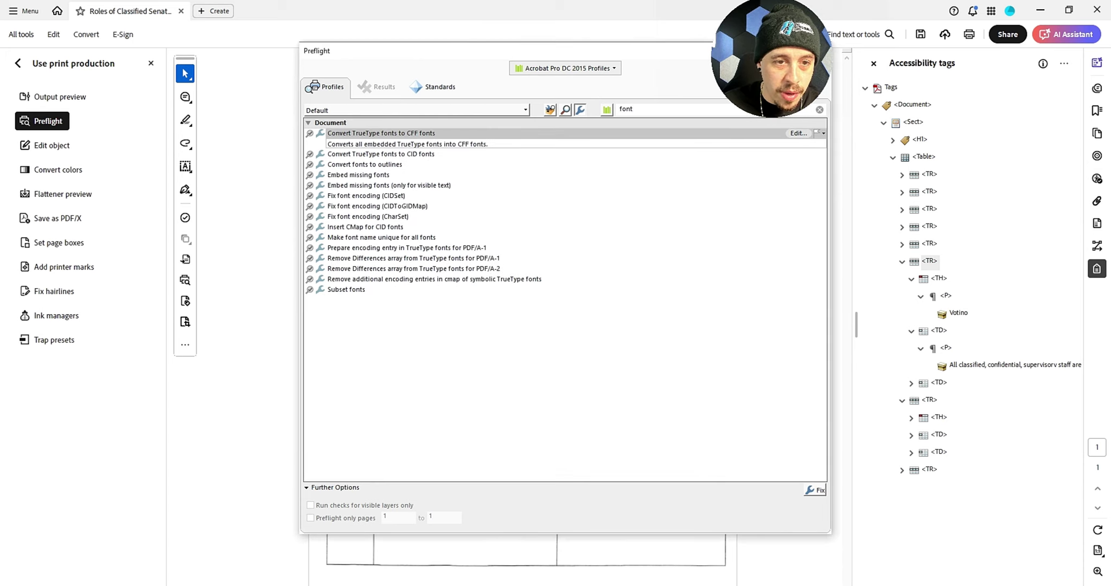
left_click(358, 164)
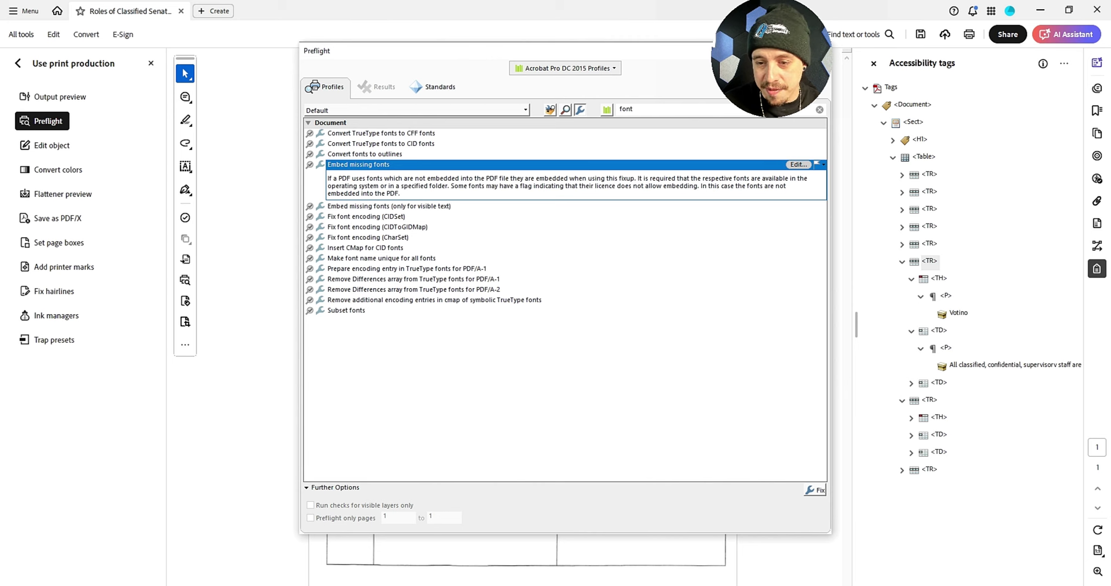
- Run the Embed missing fonts fixup, save over the existing PDF and close the Preflight results
left_click(816, 490)
left_click(459, 313)
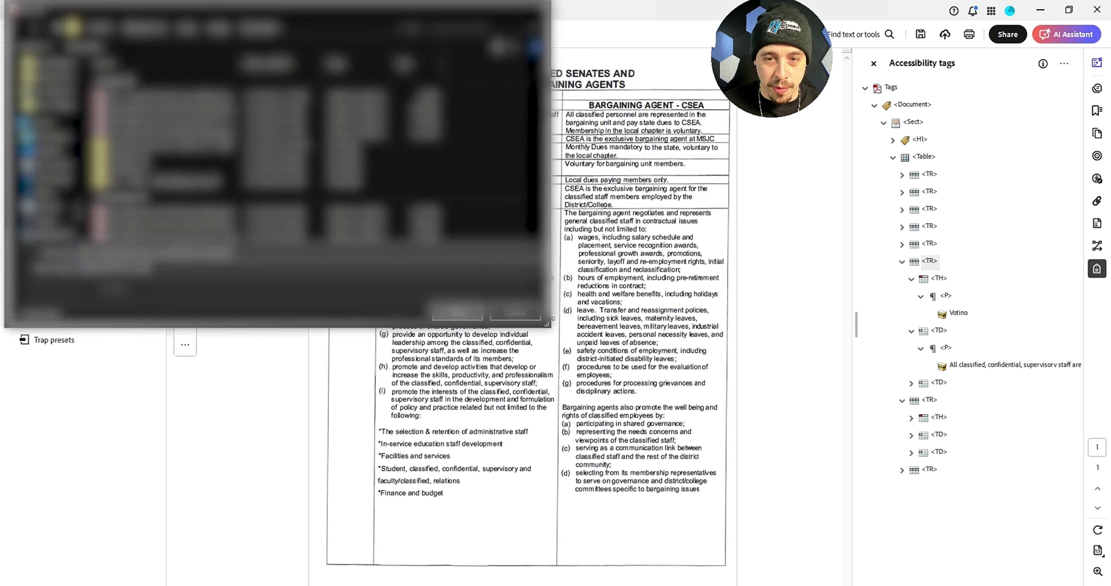
key("Left")
key("Return")
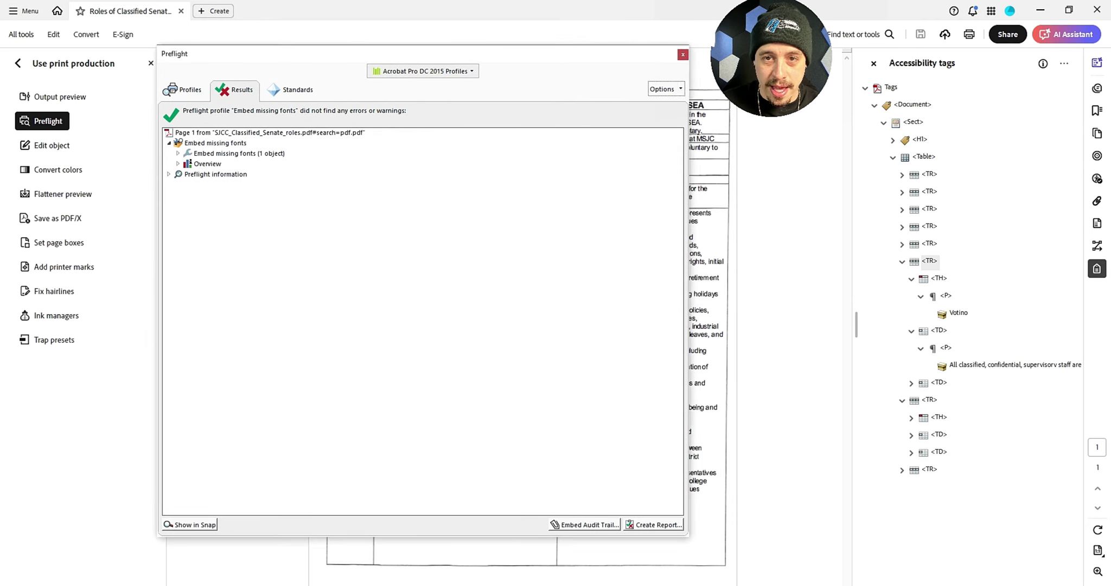
left_click_drag(488, 53, 406, 56)
left_click(600, 57)
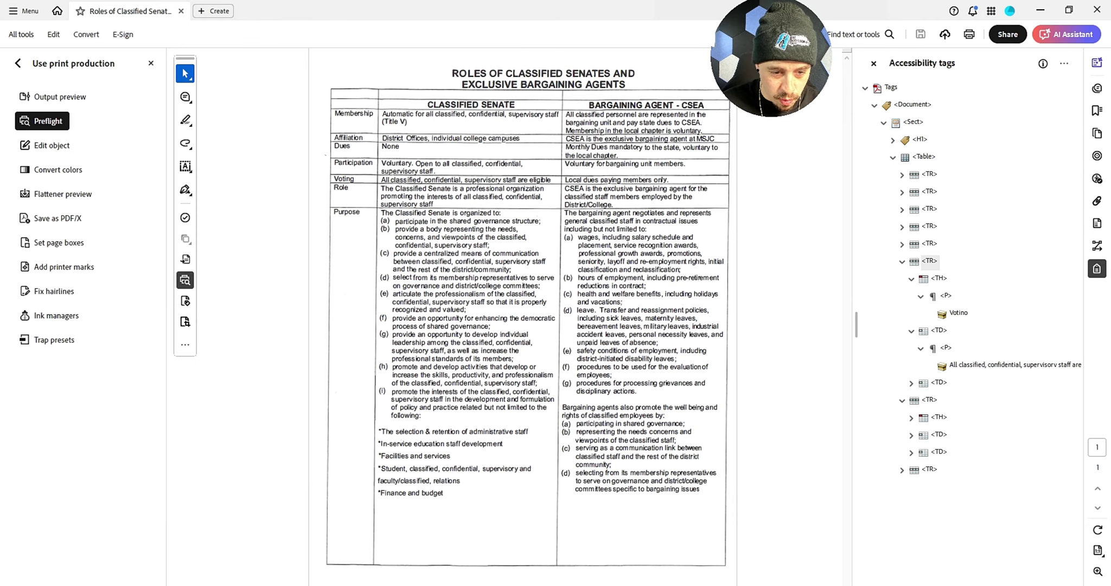
- Switch to PAC and examine the WCAG details under 1.3 Adaptable down to the non-standard structure type entry in role mapping
key("alt+Tab")
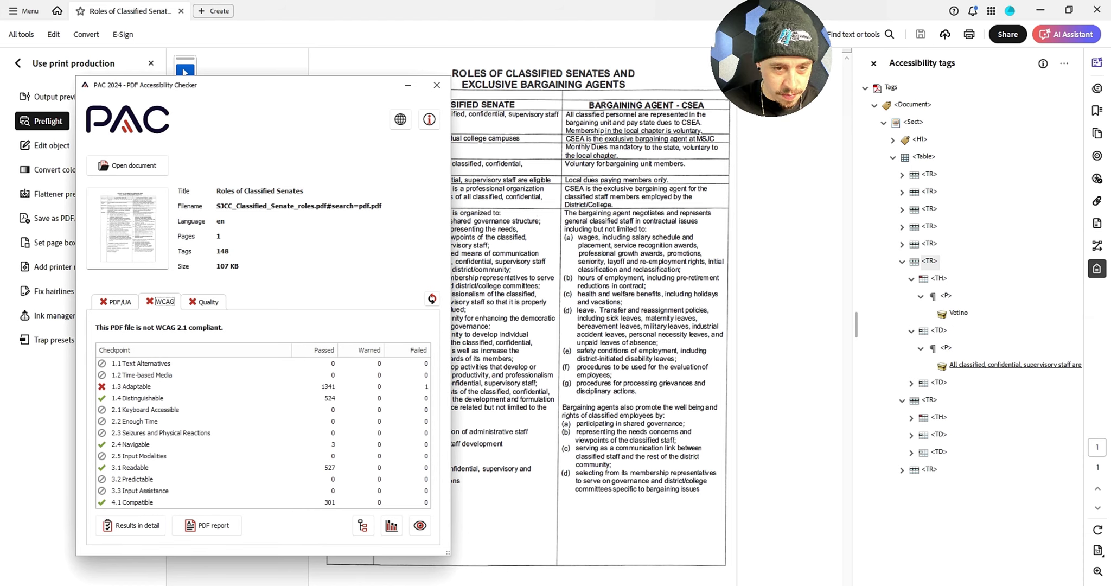
left_click(132, 387)
left_click(131, 526)
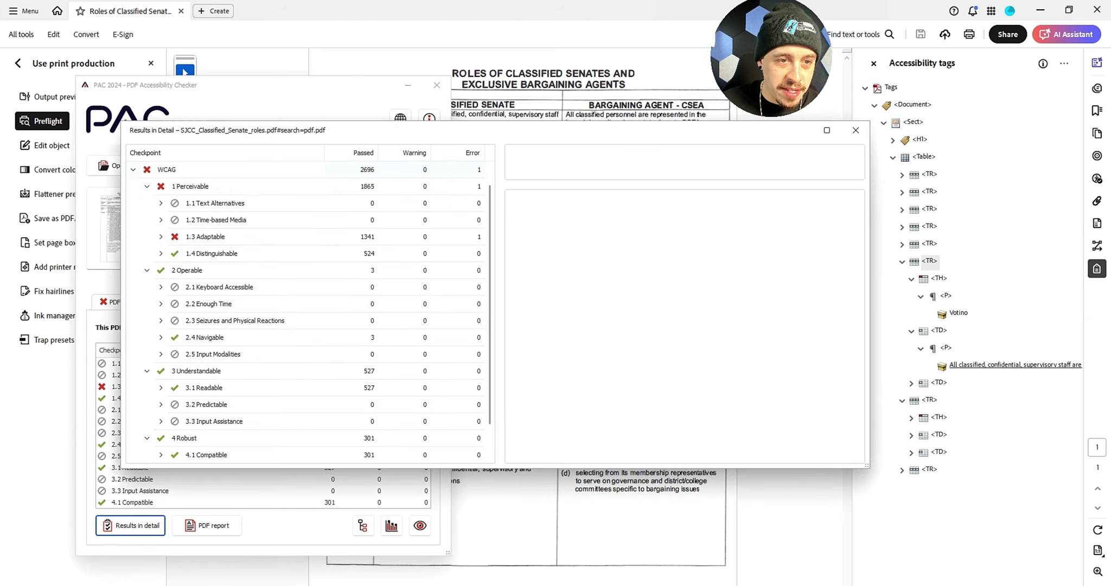
left_click(161, 237)
left_click(174, 253)
left_click(188, 354)
left_click(272, 370)
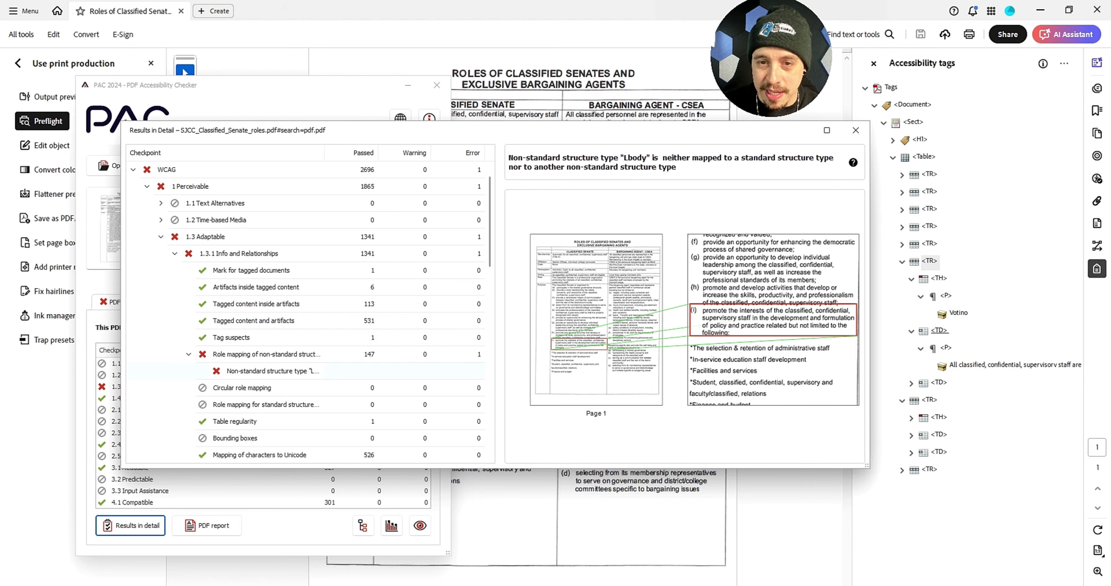
- Return to Acrobat's tag tree and go down through the Voting and Role rows to the Purpose table row
left_click(929, 244)
key("Down")
key("Down")
key("Down")
key("Down")
key("Down")
key("Down")
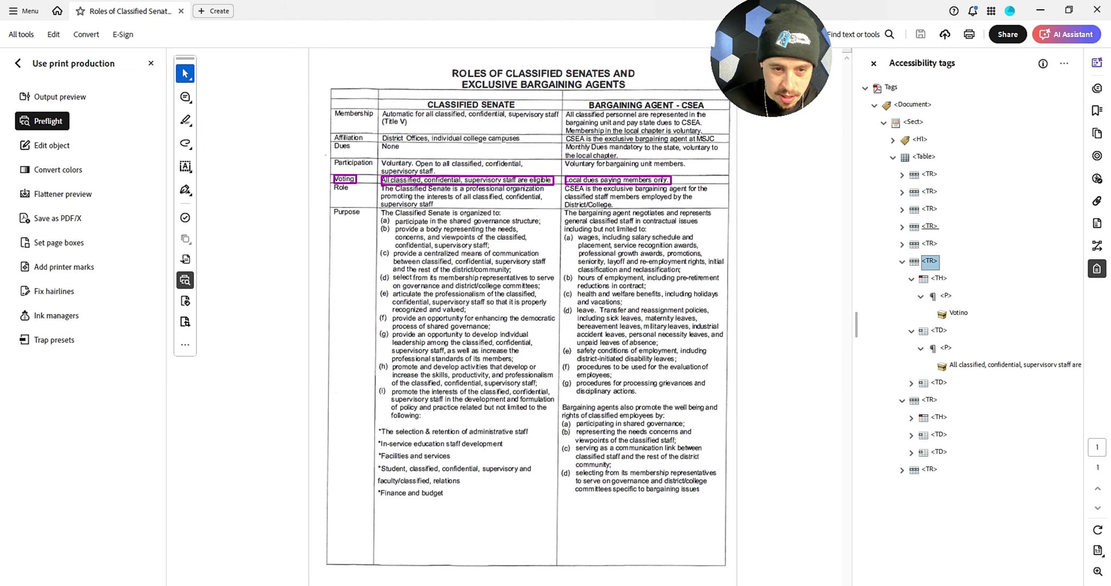
key("Down")
key("Down")
key("Down")
key("Down")
key("Down")
key("Down")
key("Down")
key("Down")
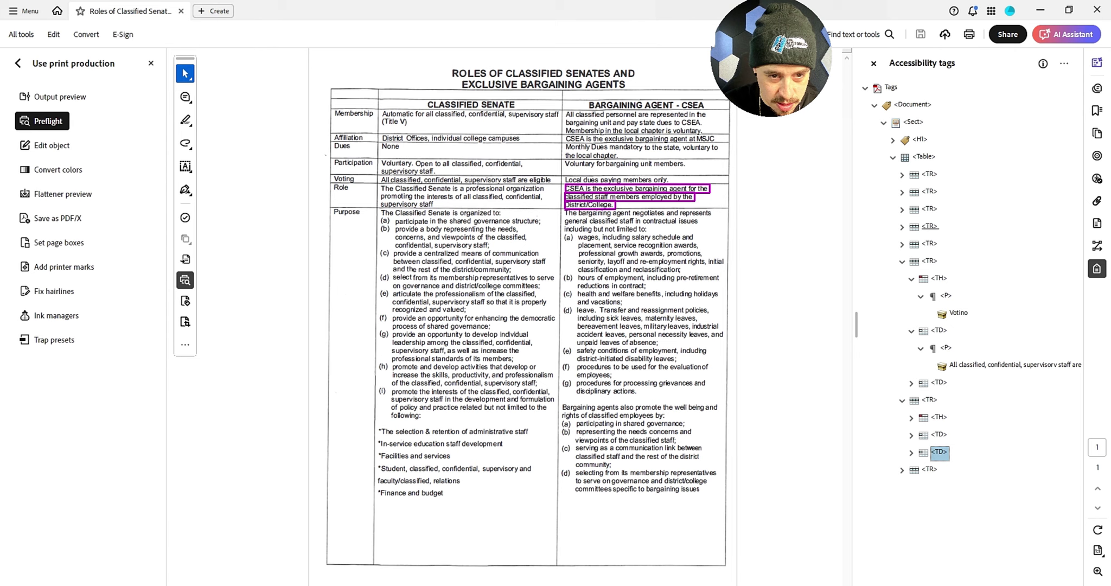
key("Down")
- Expand the Purpose row, its Classified Senate data cell and all nested tags of the lettered list
key("Right")
key("Down")
key("Down")
key("Right")
key("Down")
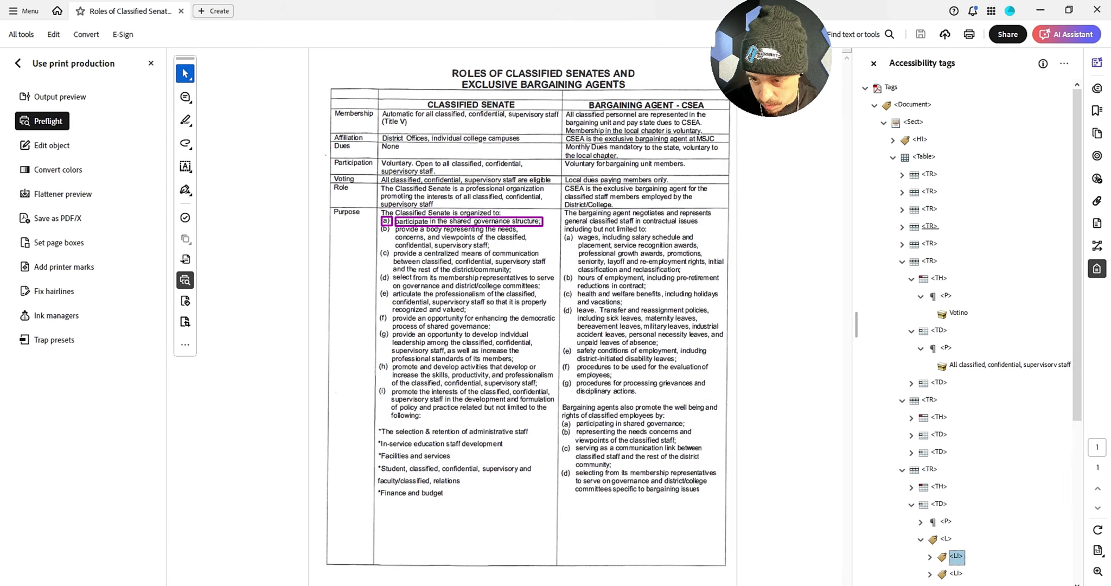
key("Left")
key("Left")
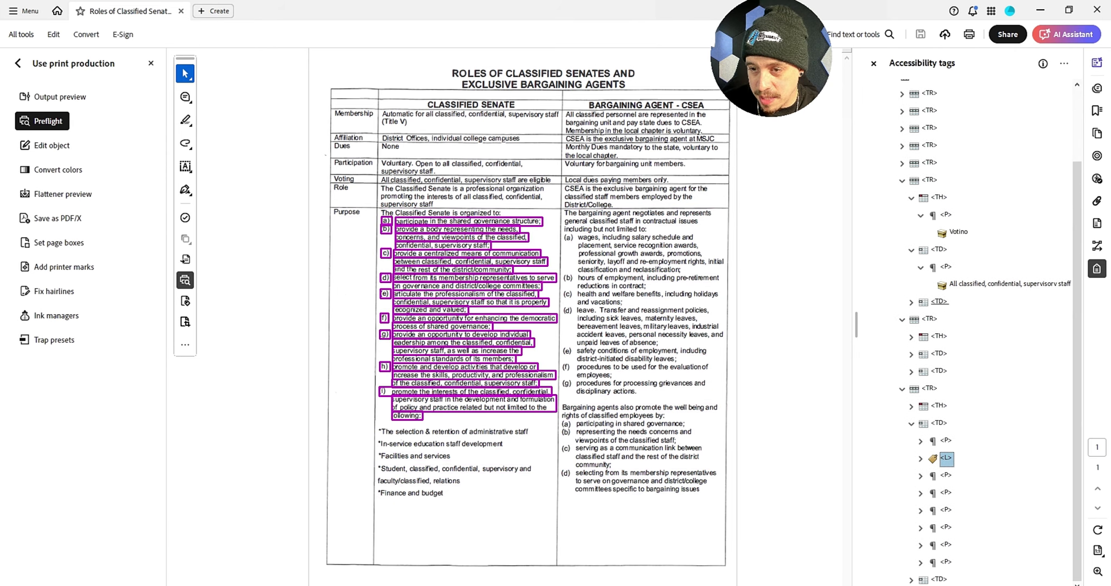
key("Right")
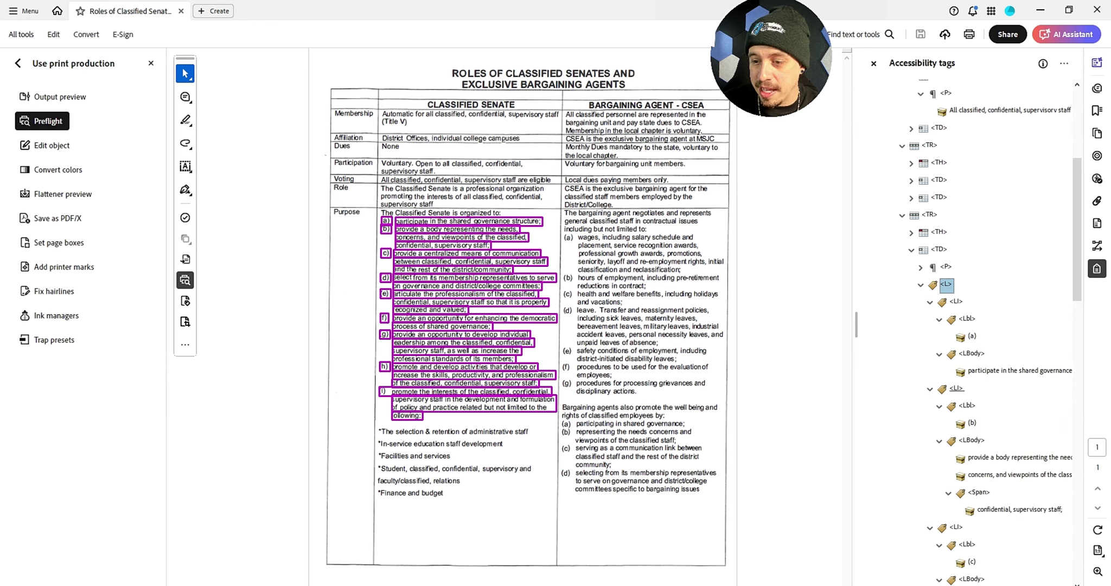
- Correct the Lbody tag of list item (i) in the Classified Senate list to LBody and save the document
scroll(956, 389, "down", 3)
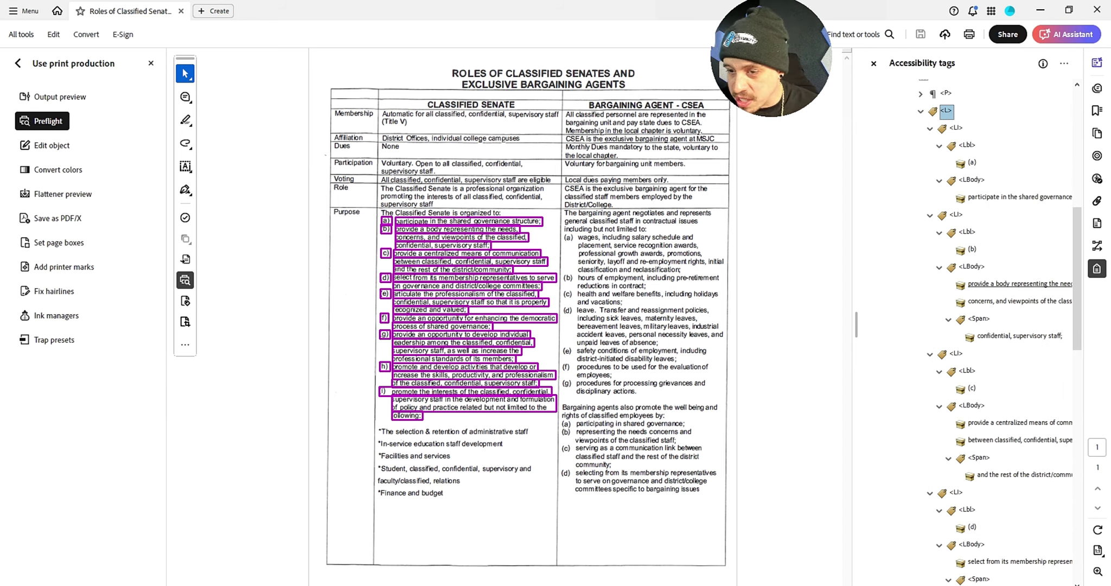
scroll(972, 388, "down", 3)
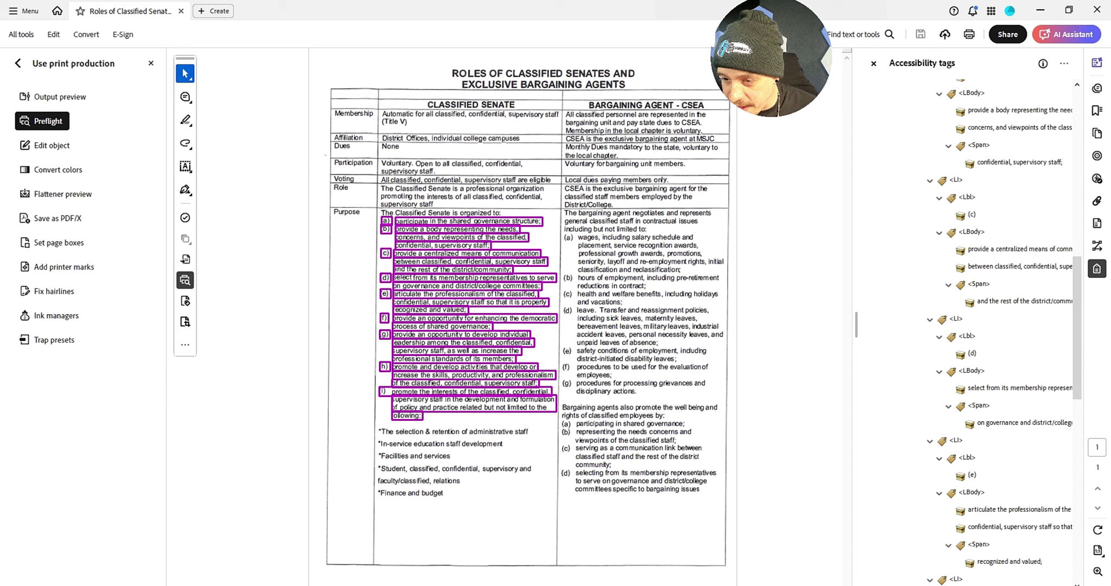
scroll(971, 389, "down", 3)
scroll(977, 475, "down", 6)
left_click(976, 492)
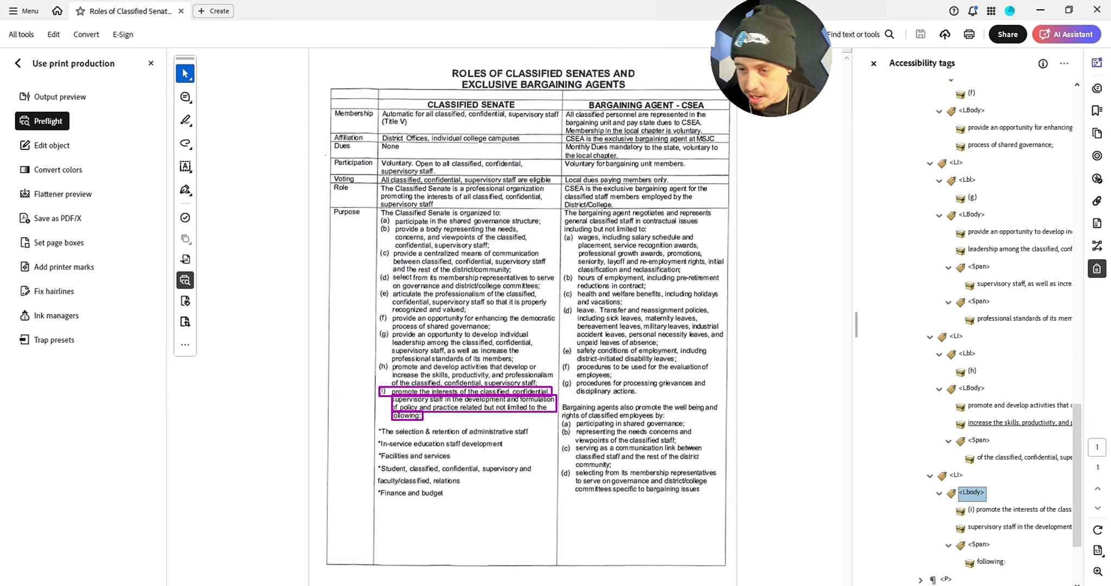
key("Return")
key("ctrl+s")
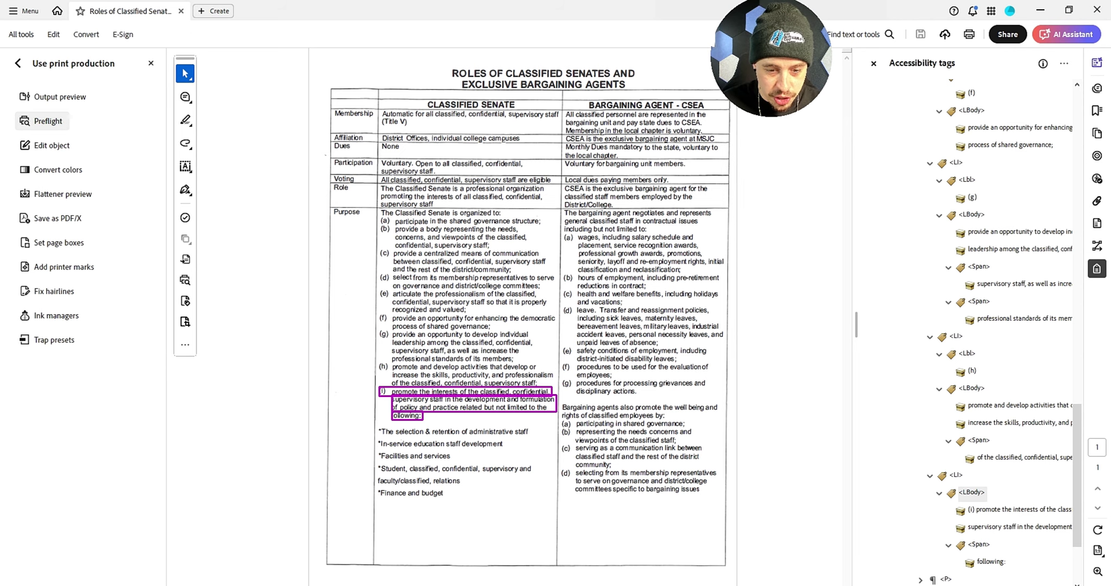
- Switch to PAC, close the old detailed results, recheck the saved PDF and view its WCAG results
key("alt+Tab")
left_click(855, 129)
left_click(432, 299)
left_click(160, 301)
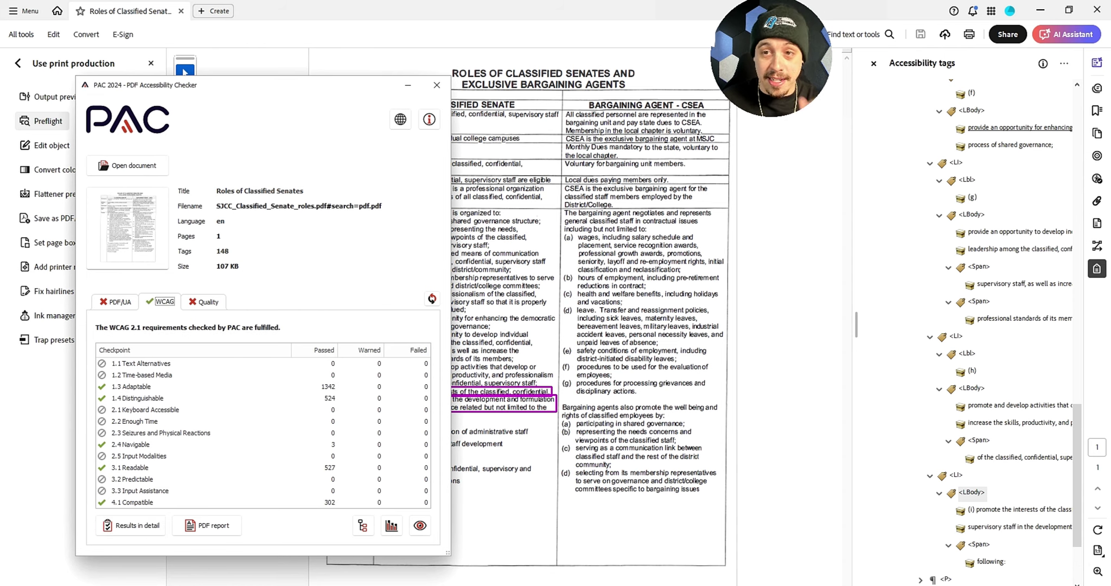